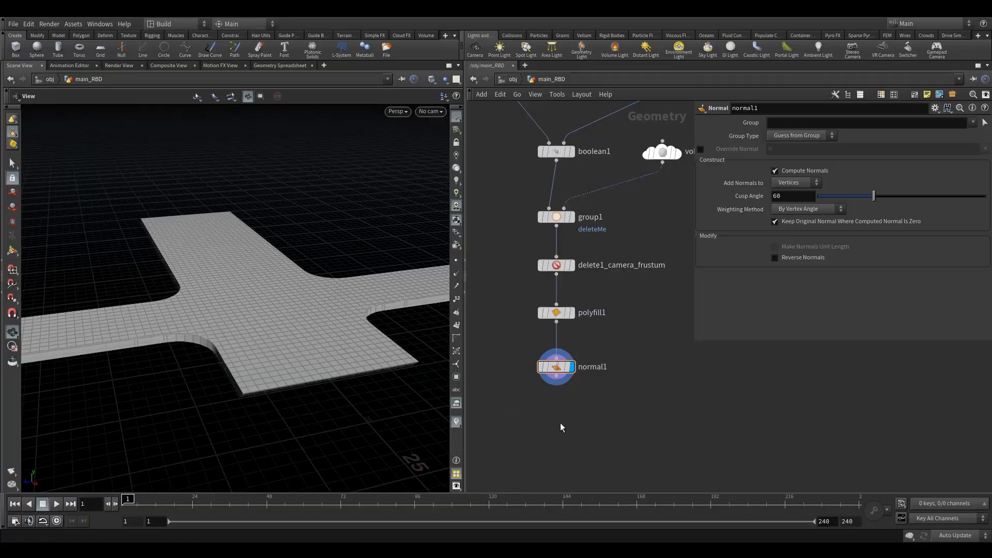
Add an RBD Material Fracture node below the normal1 node in the network
{"action": "scroll", "coordinate": [541, 374], "scroll_direction": "down", "scroll_amount": 2}
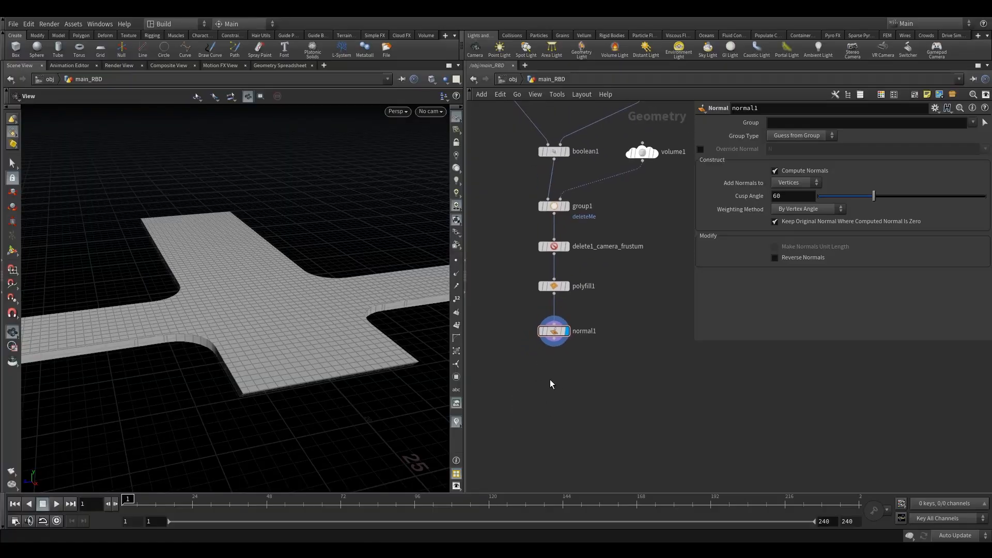
{"action": "key", "text": "Tab"}
{"action": "type", "text": "rbd"}
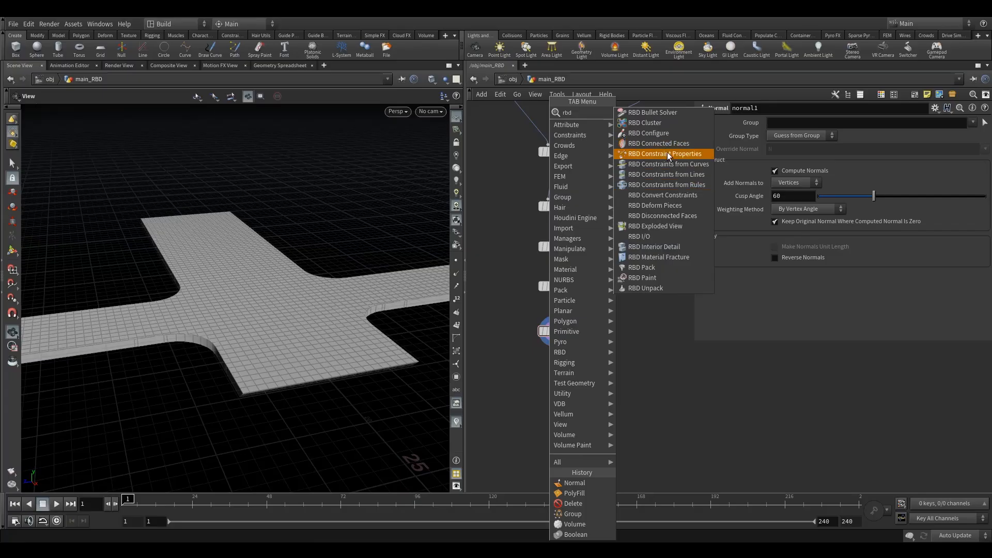
{"action": "left_click", "coordinate": [661, 256]}
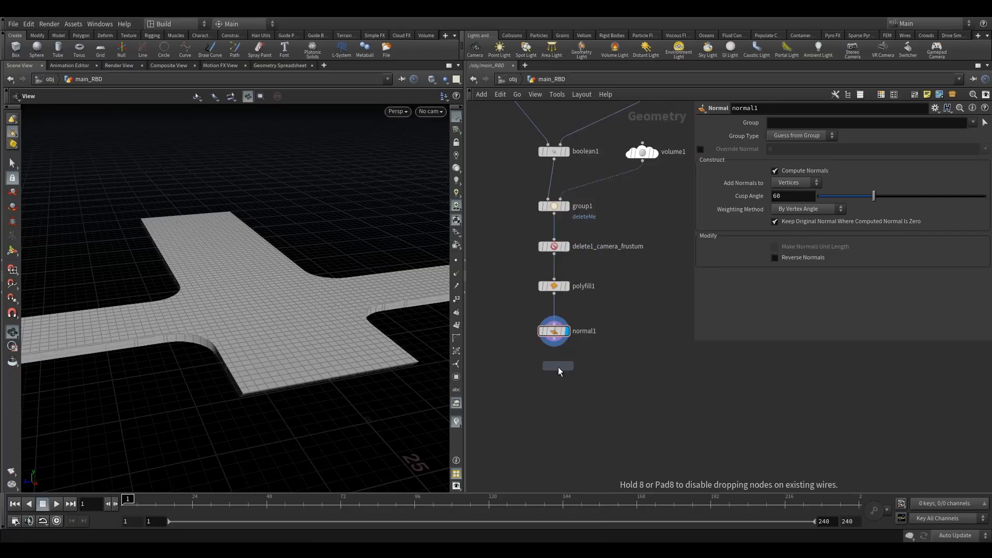
{"action": "left_click", "coordinate": [555, 379]}
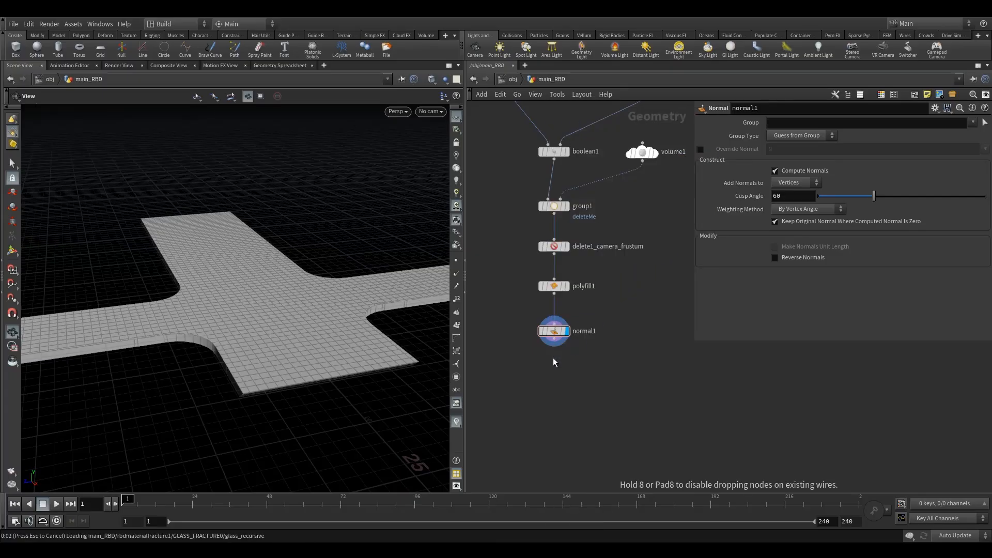
{"action": "scroll", "coordinate": [536, 365], "scroll_direction": "up", "scroll_amount": 1}
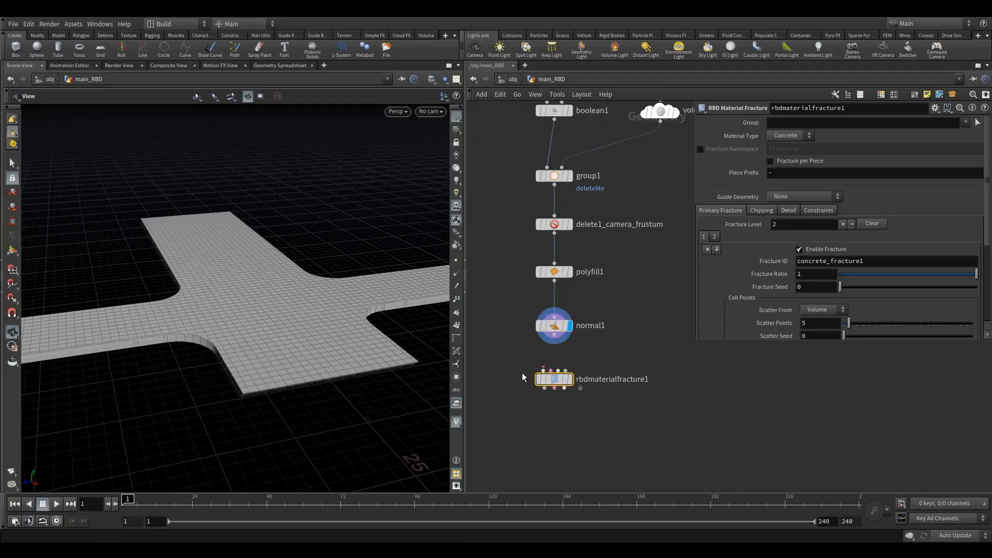
{"action": "left_click_drag", "start_coordinate": [558, 380], "coordinate": [559, 396]}
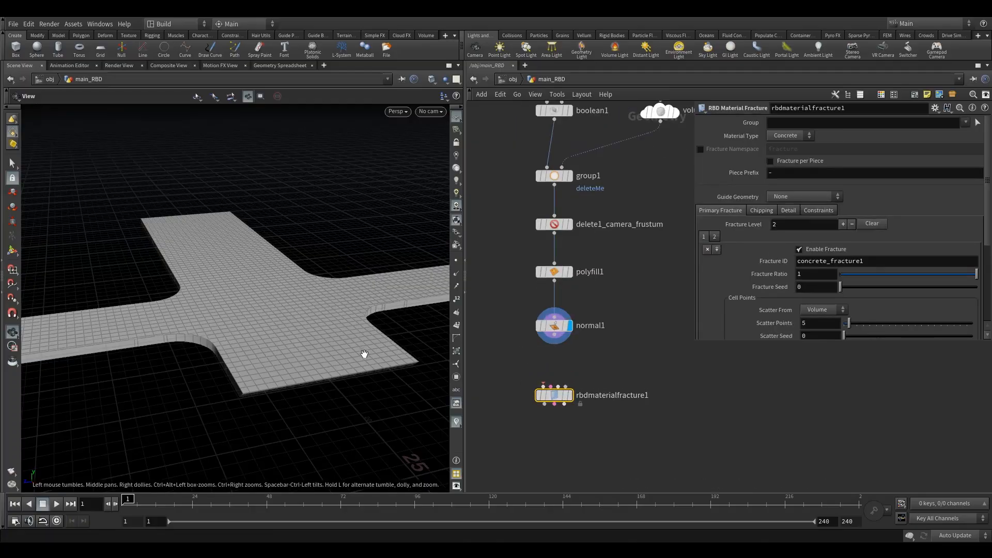
Inspect the road geometry from several angles and the fracture node's Detail settings
{"action": "left_click_drag", "start_coordinate": [366, 354], "coordinate": [350, 370]}
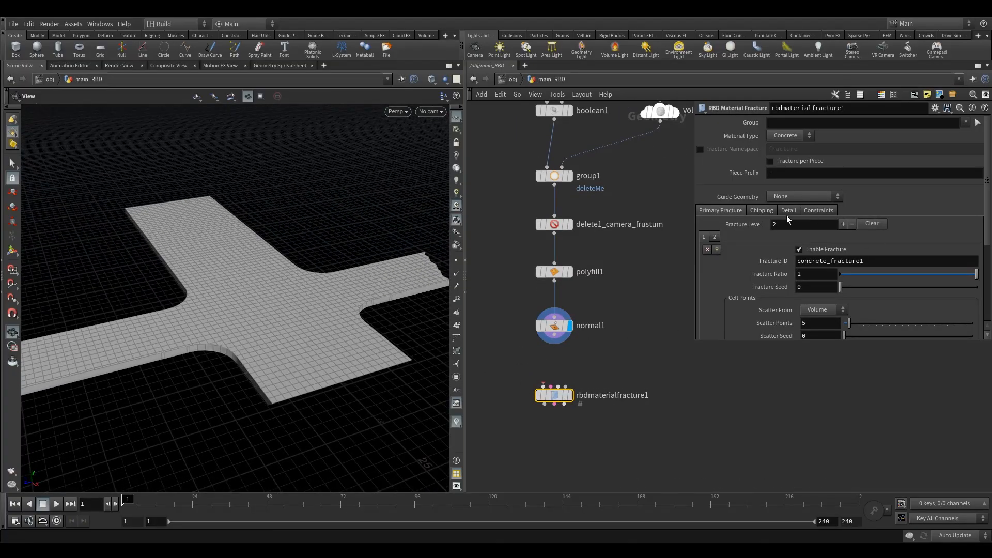
{"action": "left_click_drag", "start_coordinate": [372, 304], "coordinate": [310, 339]}
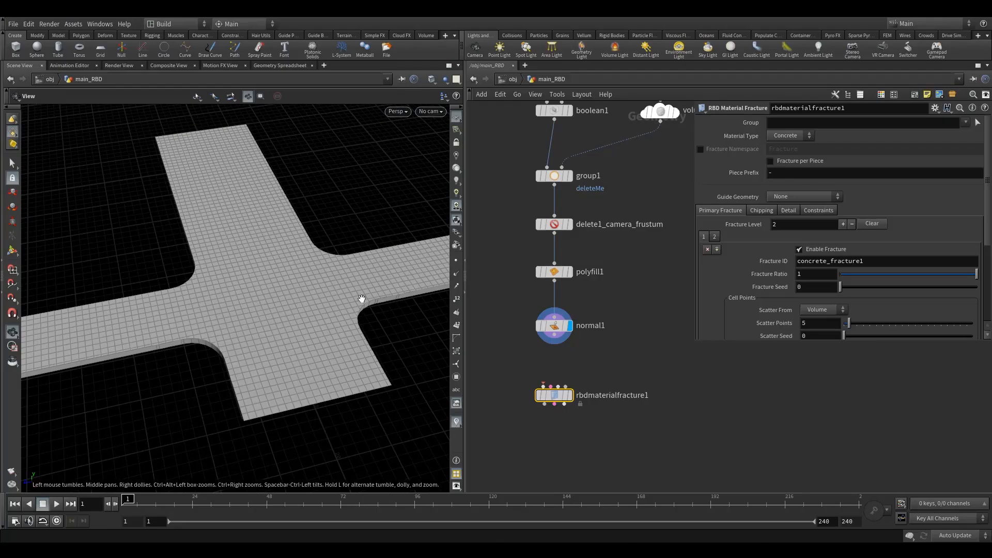
{"action": "left_click_drag", "start_coordinate": [243, 320], "coordinate": [271, 319]}
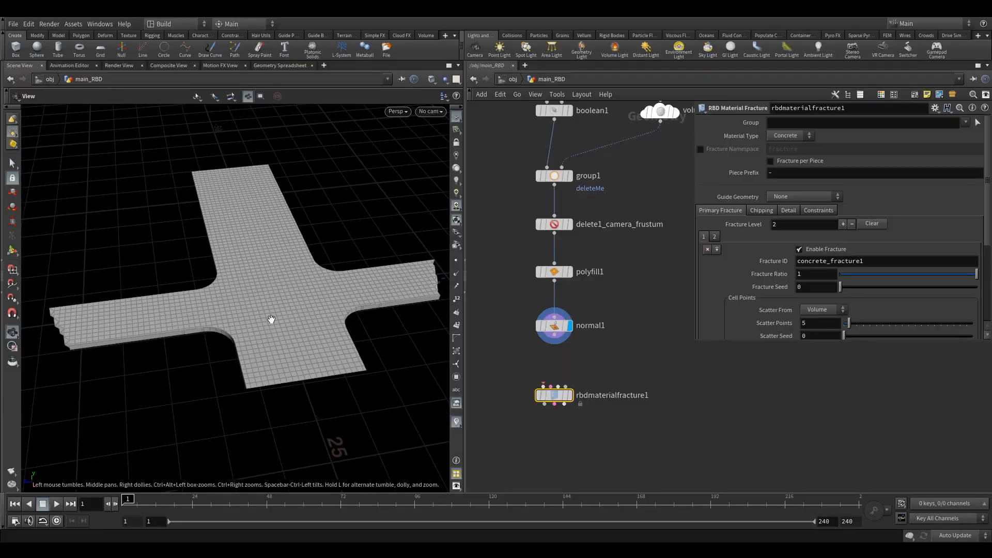
{"action": "left_click", "coordinate": [794, 210]}
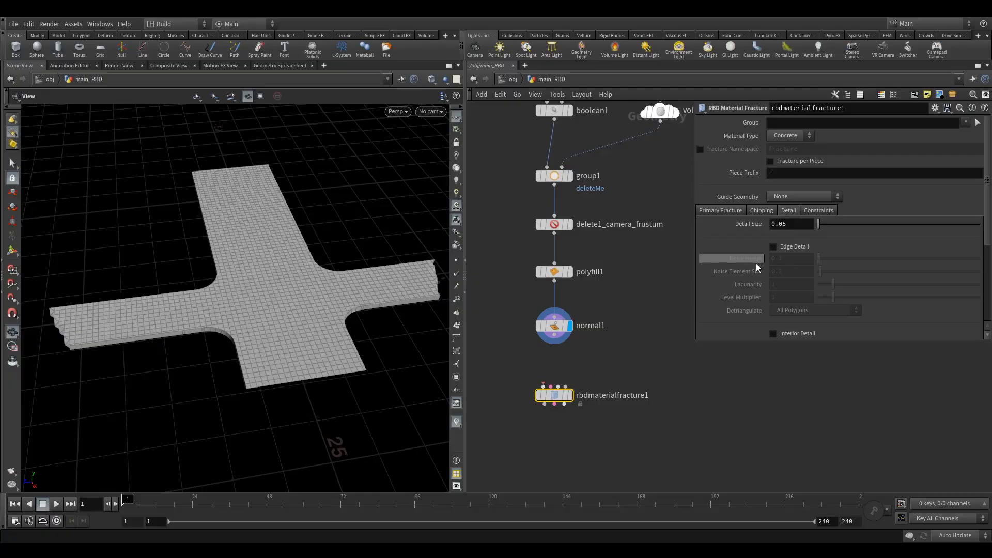
{"action": "left_click_drag", "start_coordinate": [297, 298], "coordinate": [279, 345]}
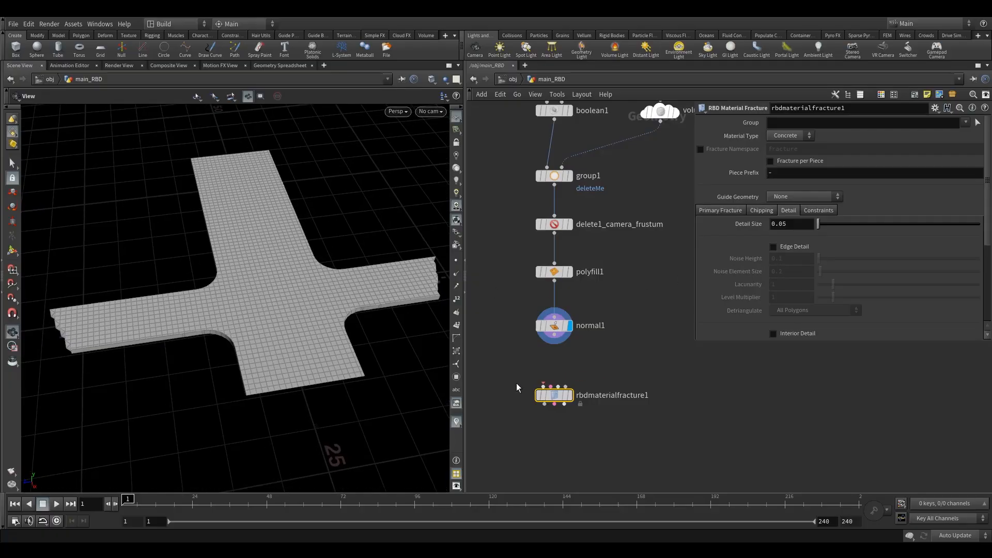
{"action": "left_click_drag", "start_coordinate": [554, 395], "coordinate": [554, 382]}
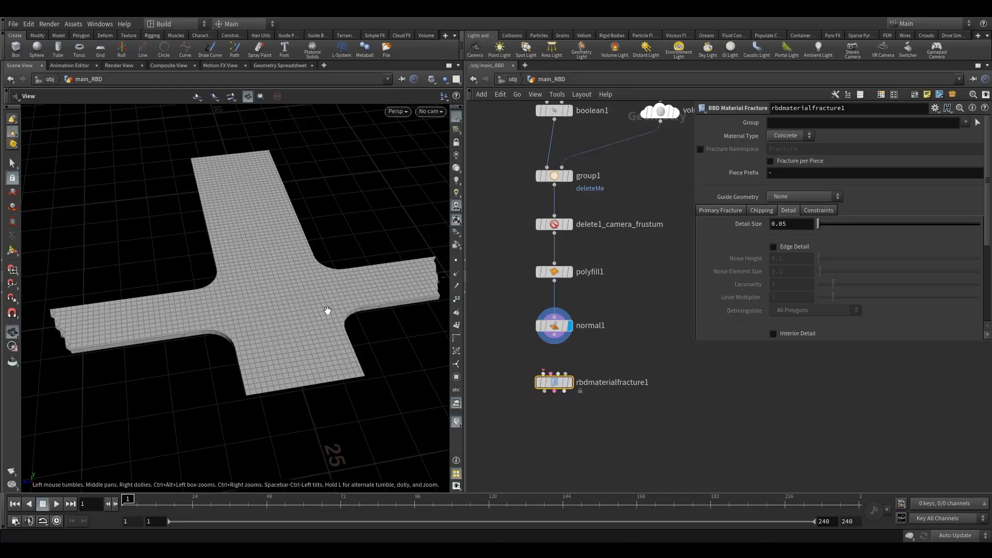
{"action": "left_click_drag", "start_coordinate": [287, 318], "coordinate": [295, 313]}
{"action": "right_click_drag", "start_coordinate": [295, 313], "coordinate": [334, 333]}
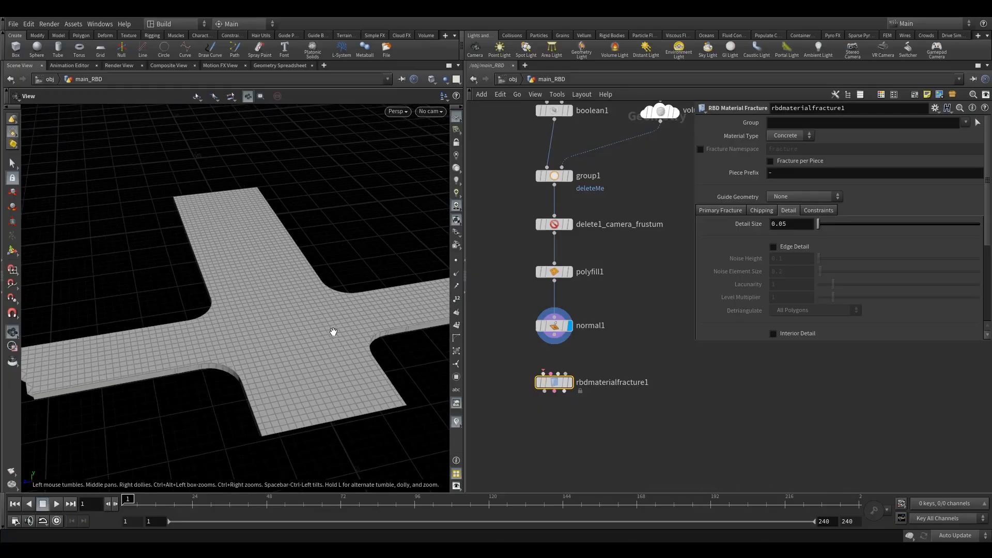
{"action": "left_click_drag", "start_coordinate": [283, 315], "coordinate": [290, 357]}
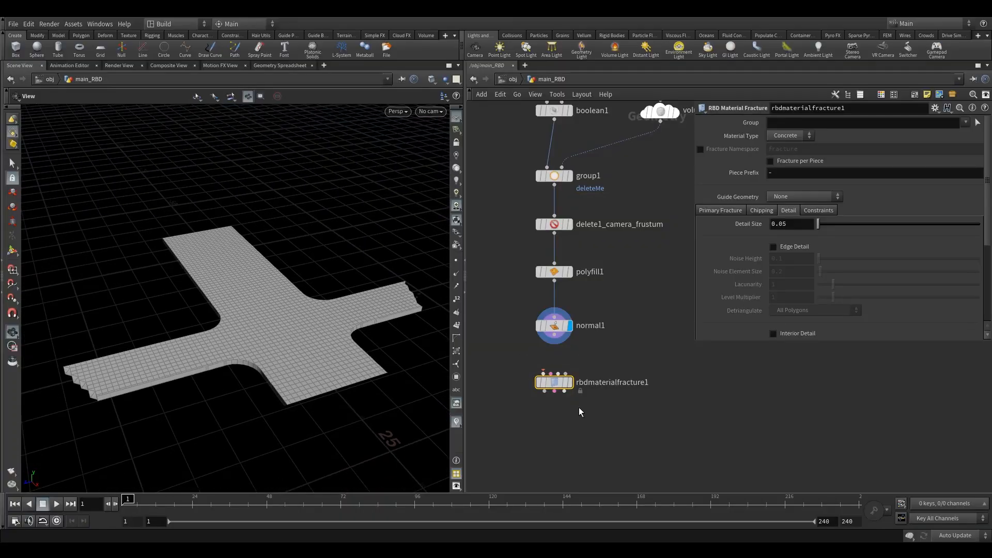
Delete the RBD Material Fracture node
{"action": "left_click_drag", "start_coordinate": [557, 381], "coordinate": [652, 380]}
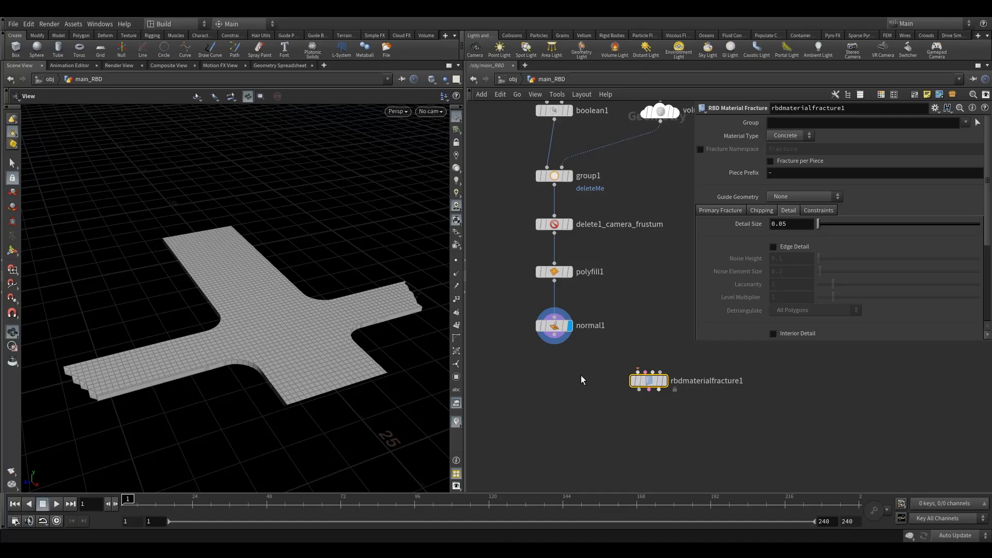
{"action": "key", "text": "Delete"}
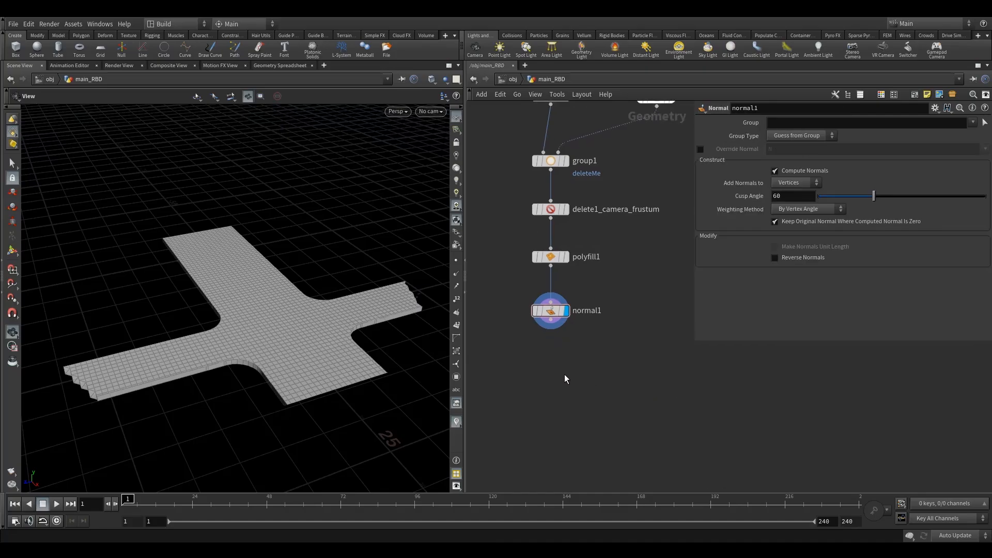
Add a Boolean Fracture node and place it below normal1
{"action": "key", "text": "Tab"}
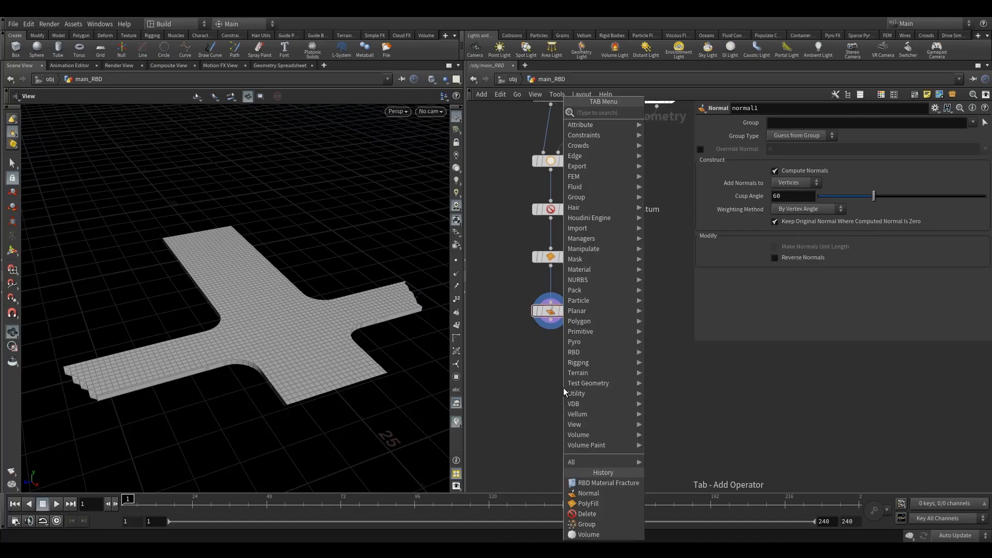
{"action": "type", "text": "boo"}
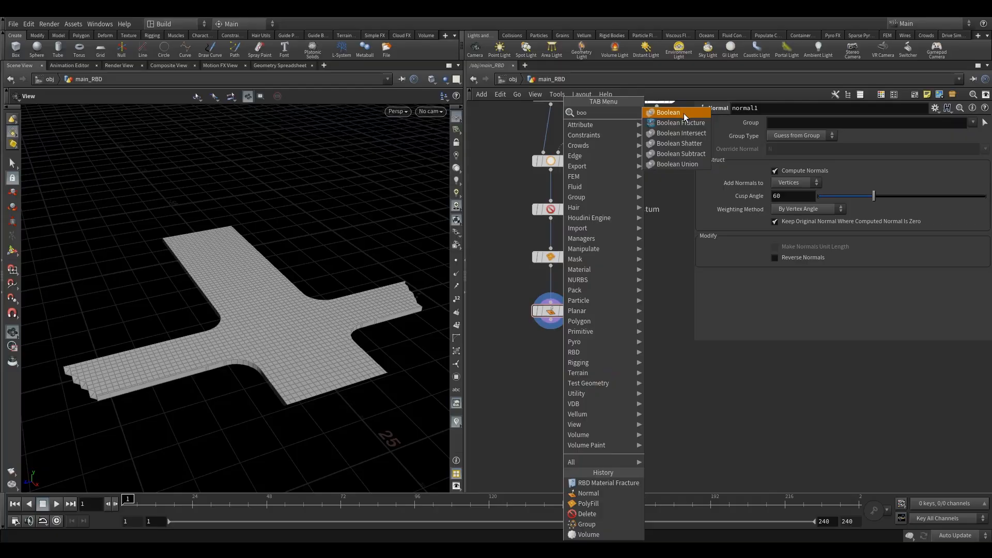
{"action": "left_click", "coordinate": [681, 122]}
{"action": "left_click", "coordinate": [545, 365]}
{"action": "scroll", "coordinate": [545, 365], "scroll_direction": "up", "scroll_amount": 3}
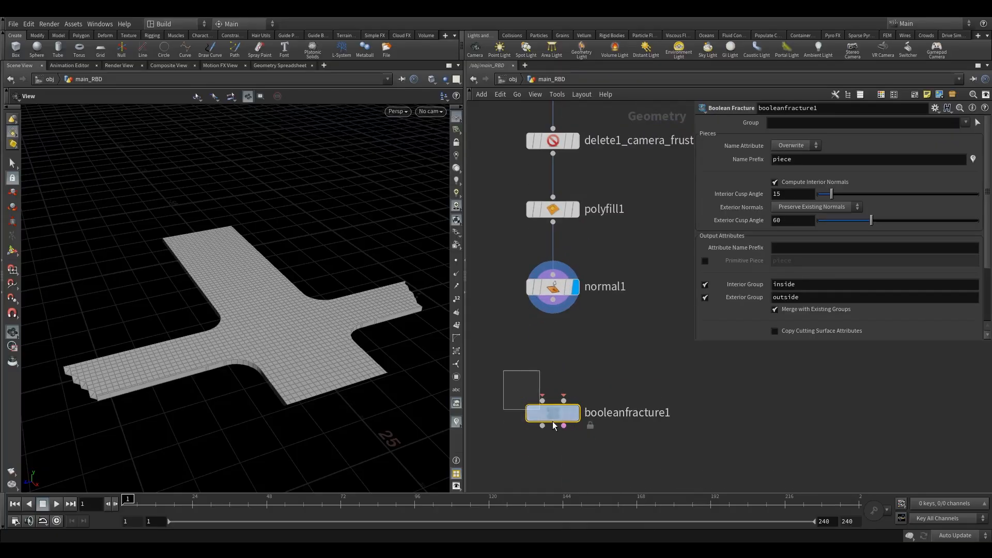
{"action": "scroll", "coordinate": [601, 428], "scroll_direction": "down", "scroll_amount": 3}
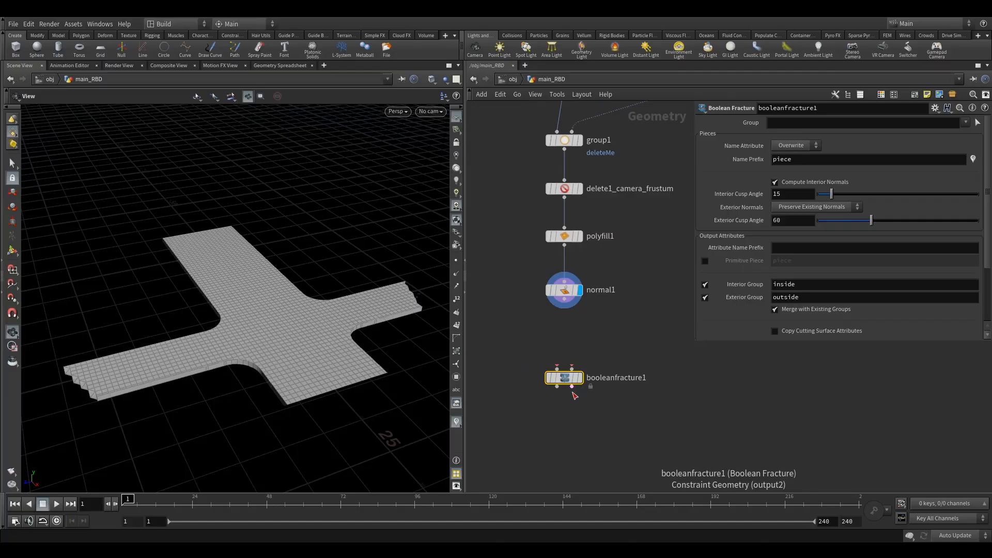
{"action": "left_click_drag", "start_coordinate": [568, 383], "coordinate": [568, 410]}
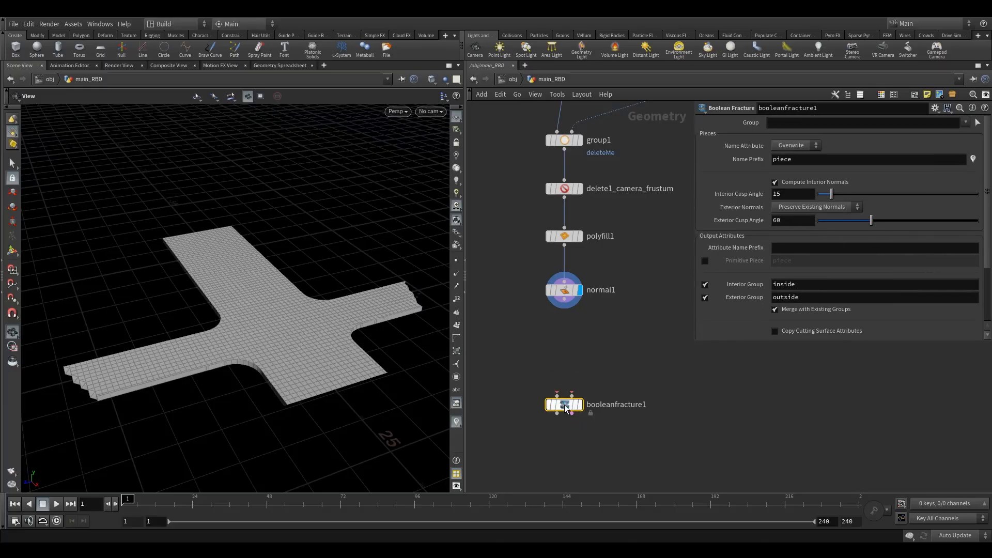
{"action": "left_click_drag", "start_coordinate": [564, 404], "coordinate": [564, 436]}
Add an IsoOffset node beside normal1
{"action": "scroll", "coordinate": [519, 290], "scroll_direction": "down", "scroll_amount": 3}
{"action": "left_click", "coordinate": [547, 291]}
{"action": "mouse_move", "coordinate": [584, 326]}
{"action": "middle_mouse_down"}
{"action": "mouse_move", "coordinate": [579, 308]}
{"action": "mouse_move", "coordinate": [585, 325]}
{"action": "middle_mouse_up"}
{"action": "key", "text": "Tab"}
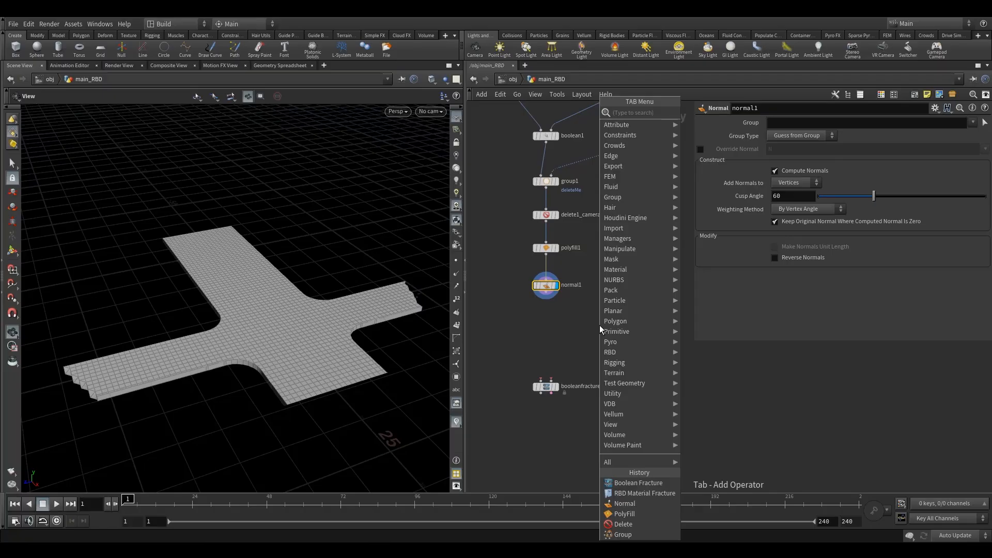
{"action": "type", "text": "iso"}
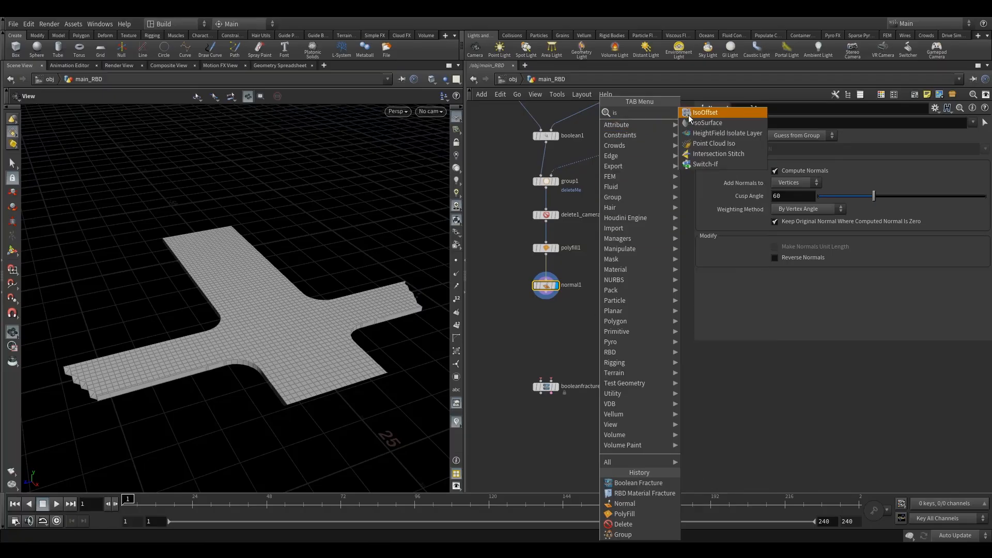
{"action": "key", "text": "Return"}
{"action": "left_click", "coordinate": [627, 316]}
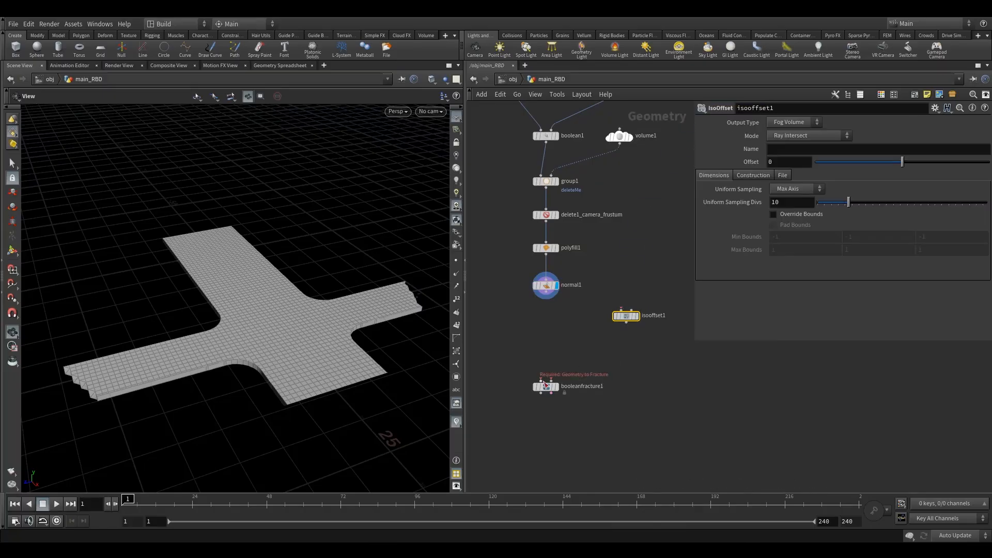
Wire normal1's output into both the Boolean Fracture node and the IsoOffset node
{"action": "mouse_move", "coordinate": [565, 380]}
{"action": "left_click_drag", "start_coordinate": [548, 387], "coordinate": [548, 430]}
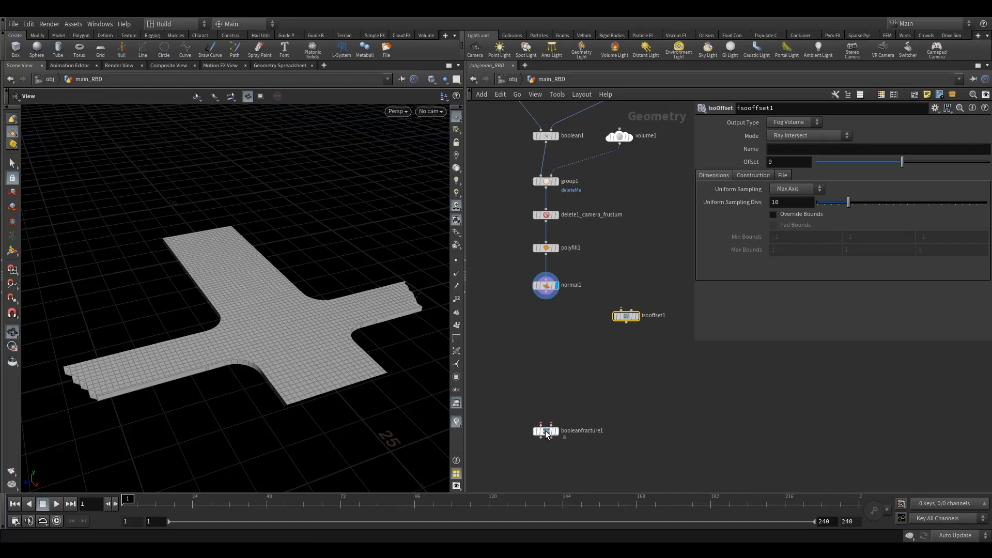
{"action": "left_click_drag", "start_coordinate": [546, 300], "coordinate": [543, 459]}
{"action": "middle_click_drag", "start_coordinate": [575, 345], "coordinate": [536, 347]}
{"action": "middle_click_drag", "start_coordinate": [590, 406], "coordinate": [615, 376]}
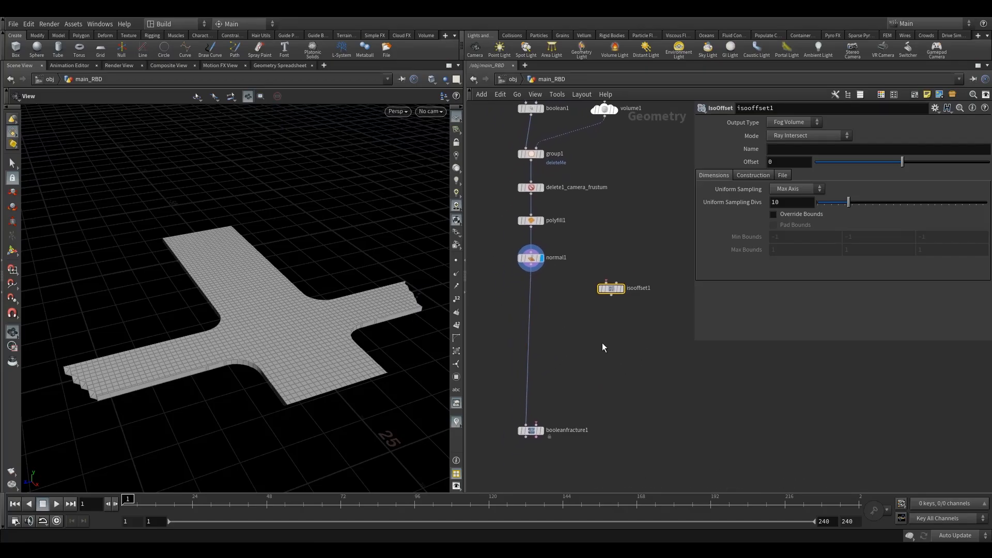
{"action": "left_click_drag", "start_coordinate": [531, 266], "coordinate": [620, 296]}
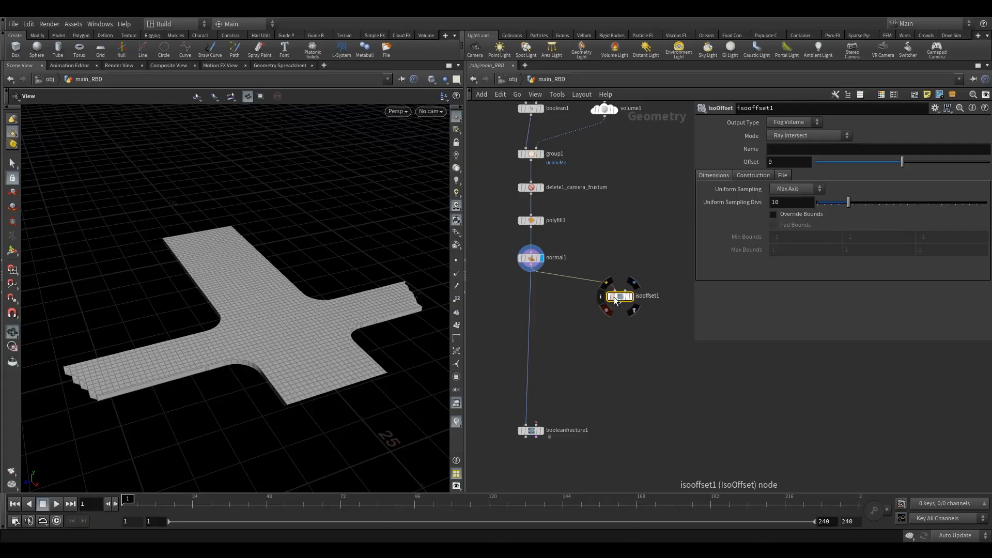
Display the IsoOffset result and set its Uniform Sampling Divs to 50
{"action": "left_click", "coordinate": [637, 282]}
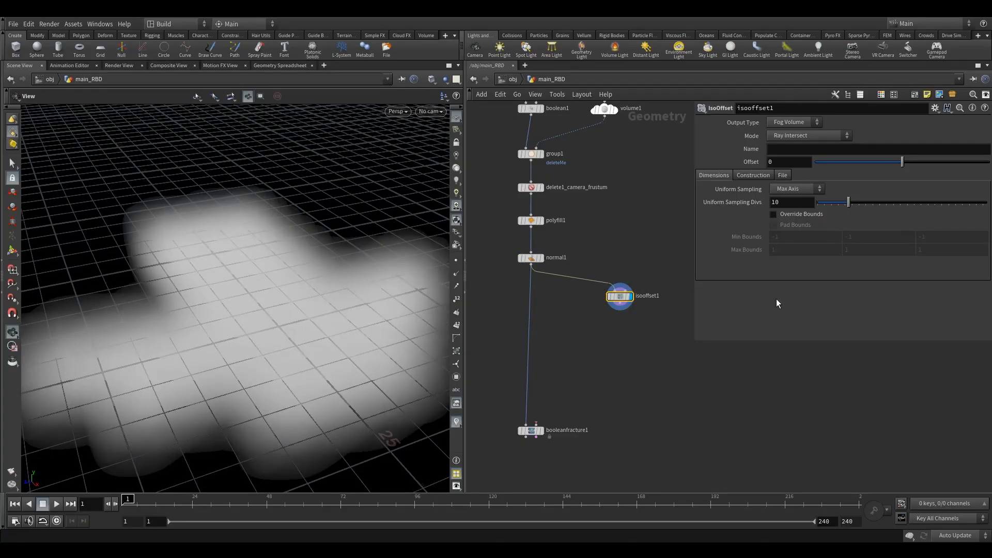
{"action": "left_click", "coordinate": [801, 203]}
{"action": "type", "text": "50"}
{"action": "key", "text": "Return"}
{"action": "left_click_drag", "start_coordinate": [345, 323], "coordinate": [332, 339]}
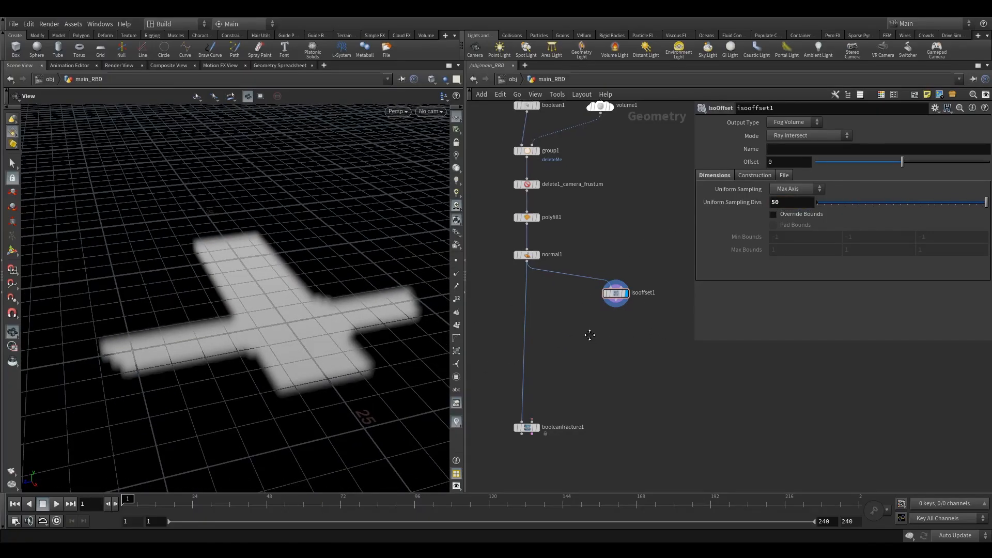
Add a Scatter node below isooffset1 and connect the IsoOffset output into it
{"action": "middle_click_drag", "start_coordinate": [591, 336], "coordinate": [577, 320]}
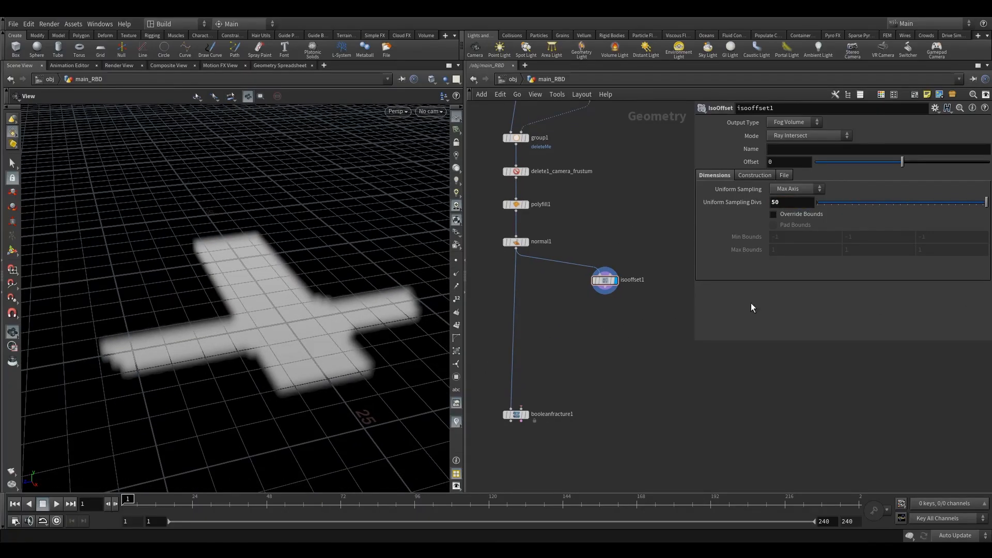
{"action": "key", "text": "Tab"}
{"action": "type", "text": "sc"}
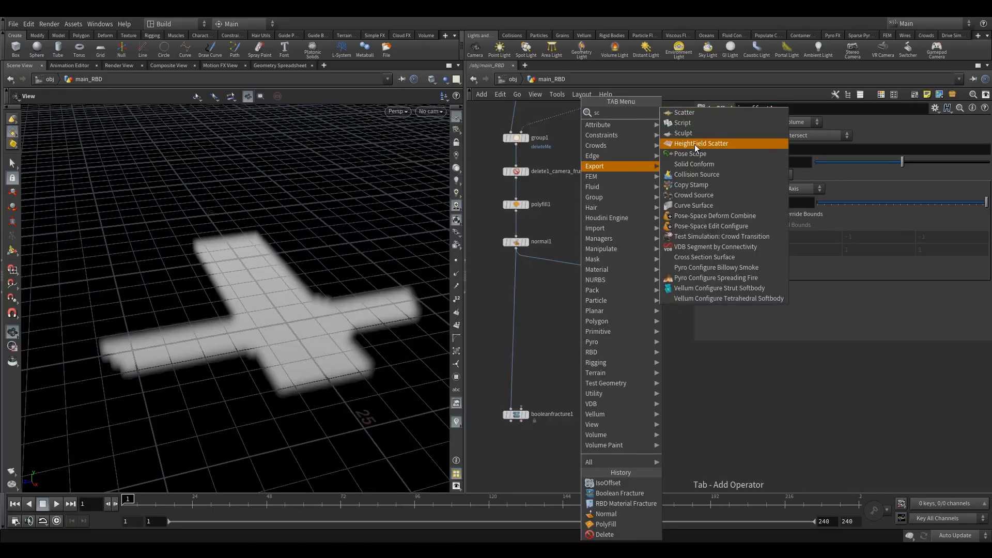
{"action": "left_click", "coordinate": [702, 116]}
{"action": "left_click", "coordinate": [606, 316]}
{"action": "scroll", "coordinate": [605, 294], "scroll_direction": "up", "scroll_amount": 3}
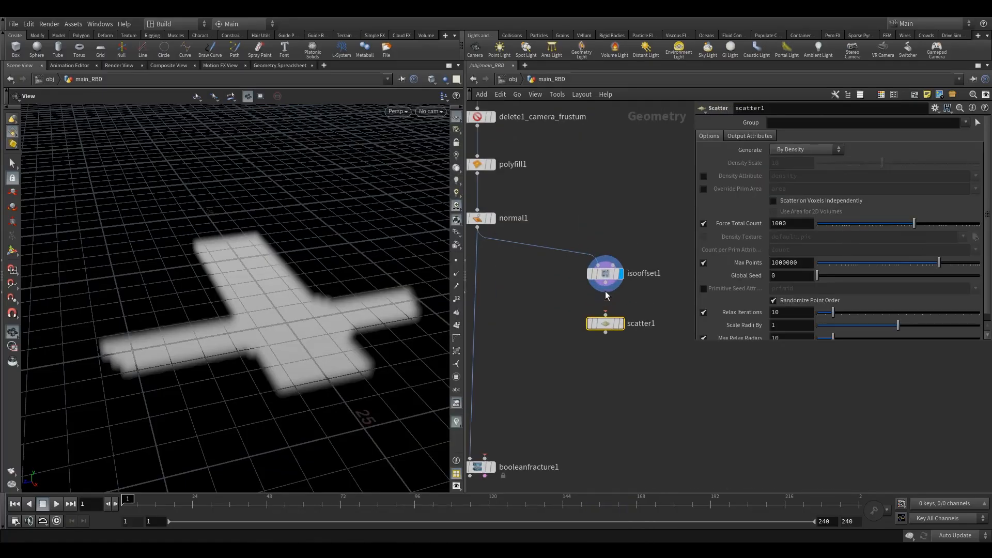
{"action": "left_click_drag", "start_coordinate": [605, 284], "coordinate": [597, 342]}
Display the Scatter node and set its Force Total Count to 100
{"action": "left_click", "coordinate": [623, 307]}
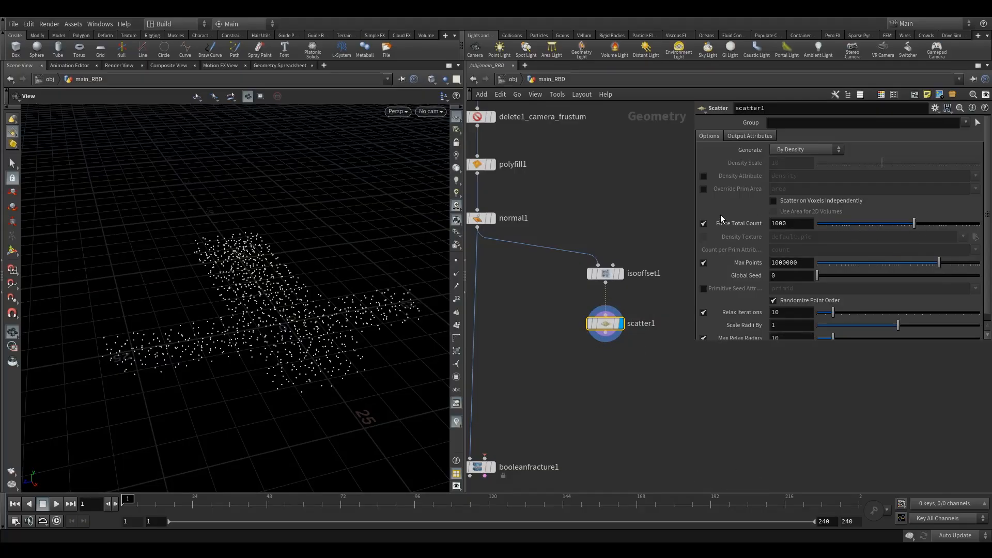
{"action": "left_click_drag", "start_coordinate": [794, 225], "coordinate": [758, 226]}
{"action": "type", "text": "100"}
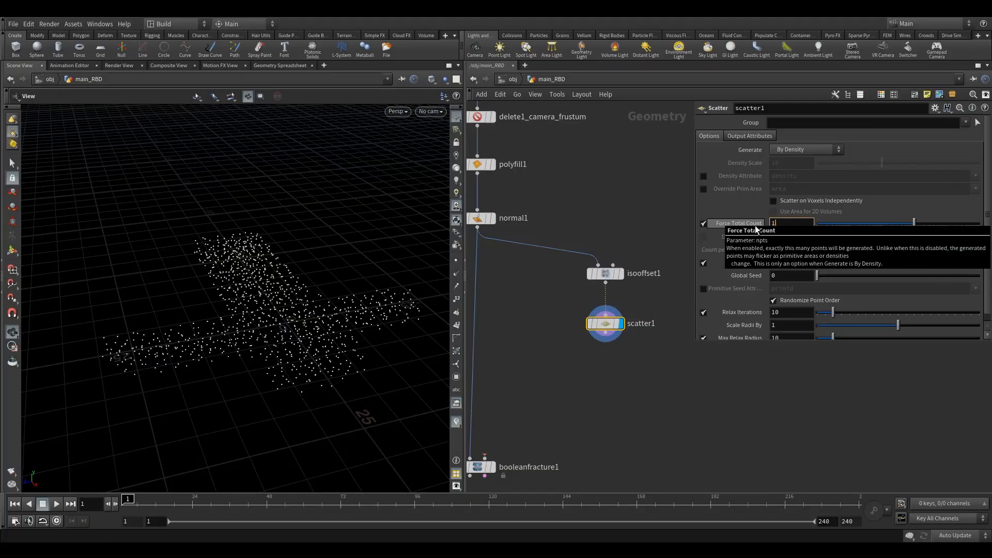
{"action": "key", "text": "Return"}
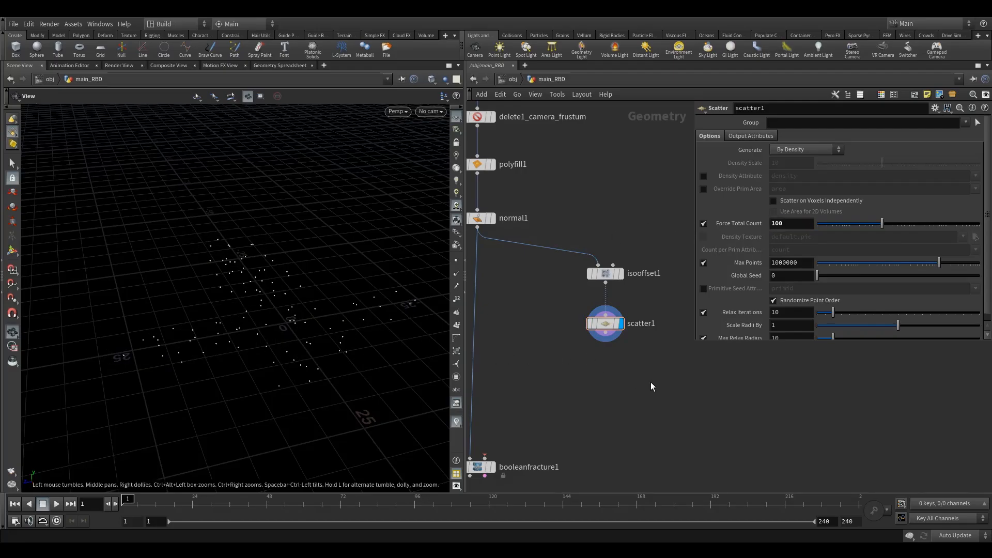
Add a Copy to Points node below scatter1 in the network
{"action": "middle_click_drag", "start_coordinate": [631, 394], "coordinate": [630, 376]}
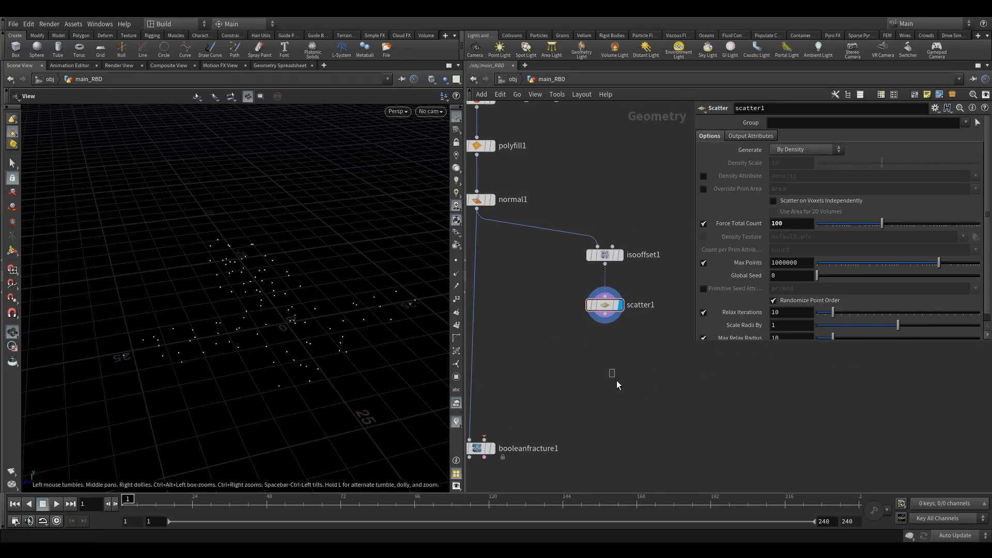
{"action": "middle_click_drag", "start_coordinate": [617, 385], "coordinate": [606, 346]}
{"action": "scroll", "coordinate": [608, 360], "scroll_direction": "down", "scroll_amount": 2}
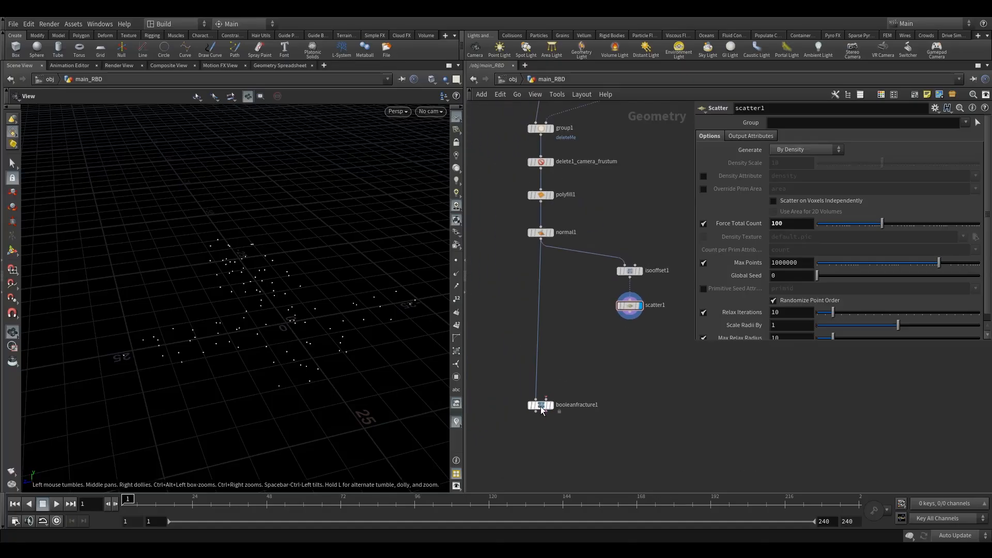
{"action": "key", "text": "Tab"}
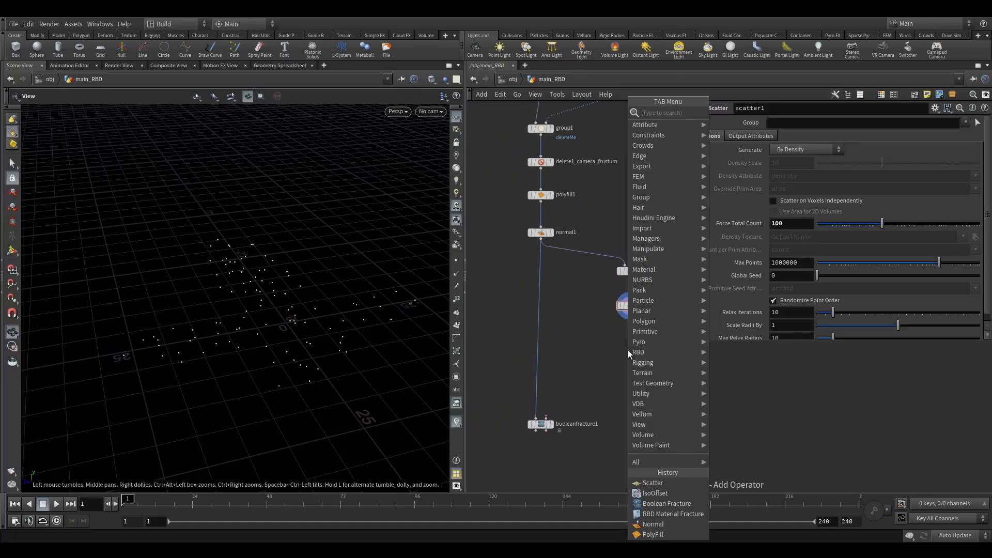
{"action": "type", "text": "cop"}
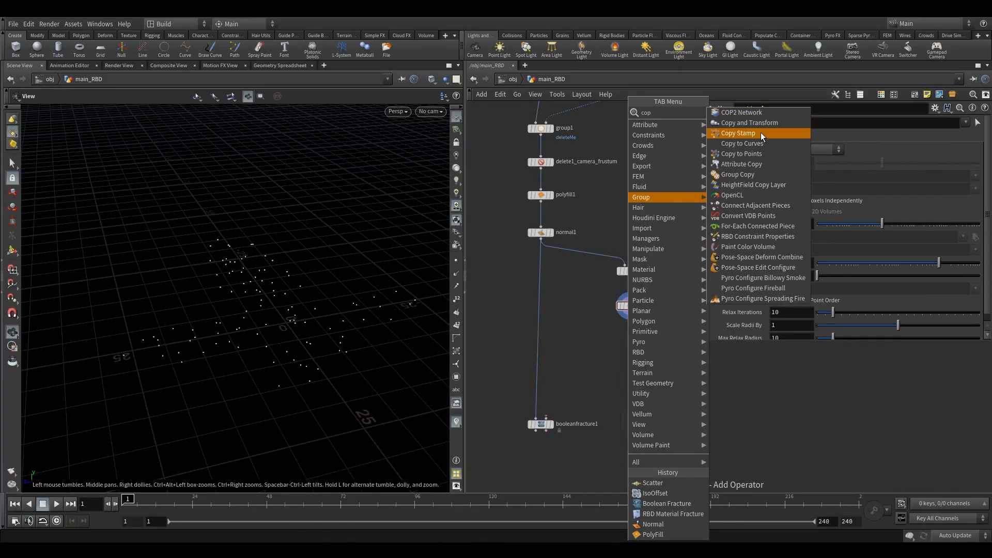
{"action": "left_click", "coordinate": [744, 154]}
{"action": "left_click", "coordinate": [631, 348]}
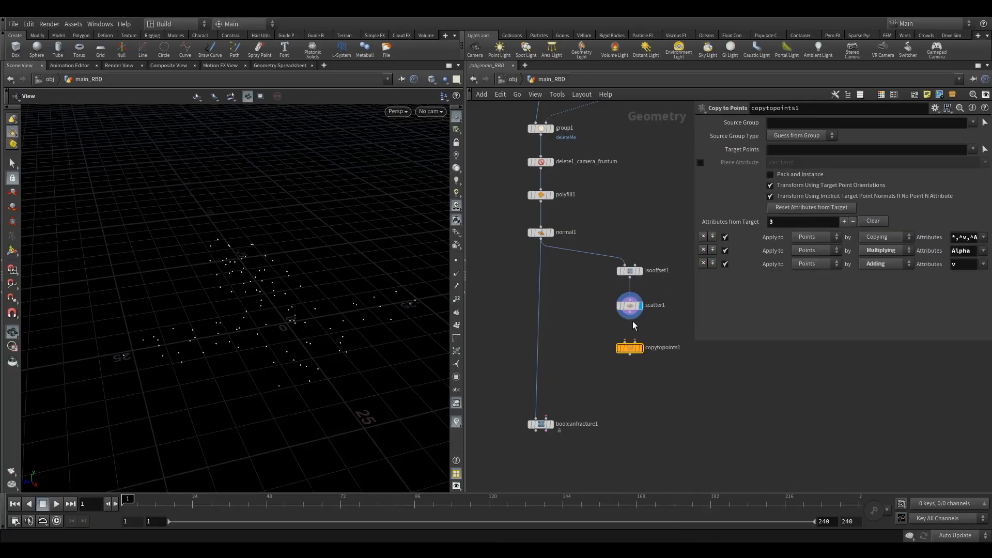
Wire scatter1's output into the Copy to Points node
{"action": "scroll", "coordinate": [632, 320], "scroll_direction": "up", "scroll_amount": 1}
{"action": "left_click_drag", "start_coordinate": [630, 317], "coordinate": [630, 344]}
{"action": "scroll", "coordinate": [587, 343], "scroll_direction": "down", "scroll_amount": 3}
Add a Grid node beside the chain and connect its output into the Copy to Points node
{"action": "key", "text": "Tab"}
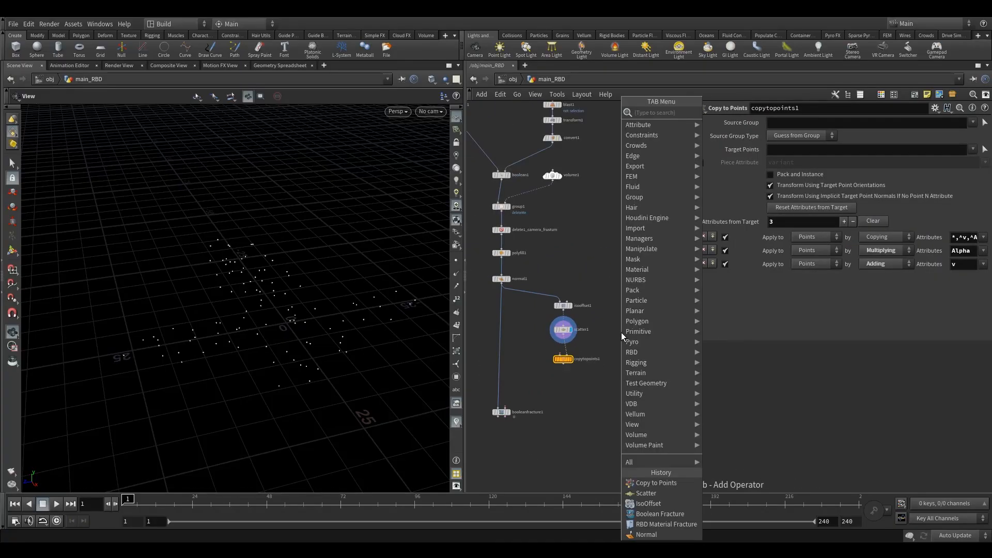
{"action": "mouse_move", "coordinate": [661, 228]}
{"action": "left_click", "coordinate": [736, 113]}
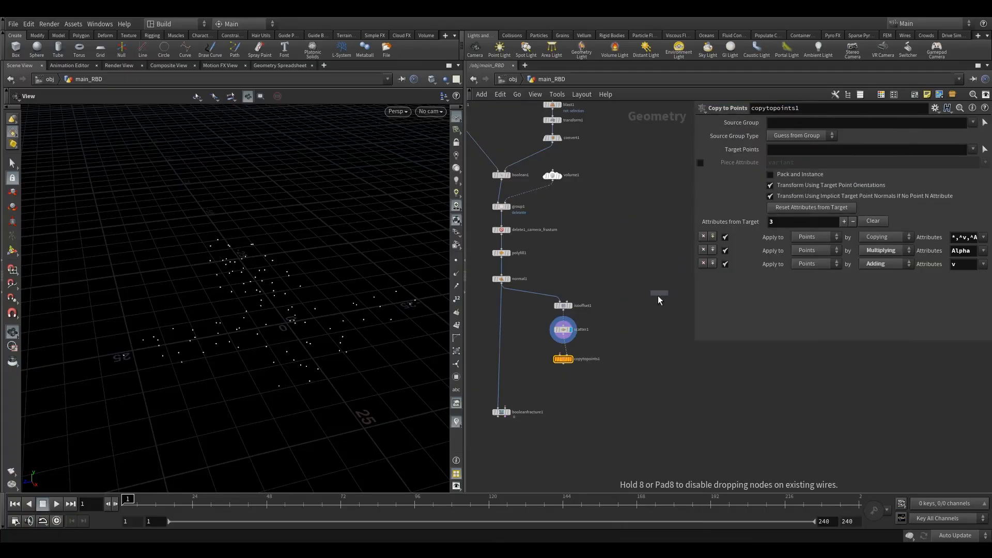
{"action": "left_click", "coordinate": [628, 330]}
{"action": "left_click_drag", "start_coordinate": [627, 335], "coordinate": [564, 361]}
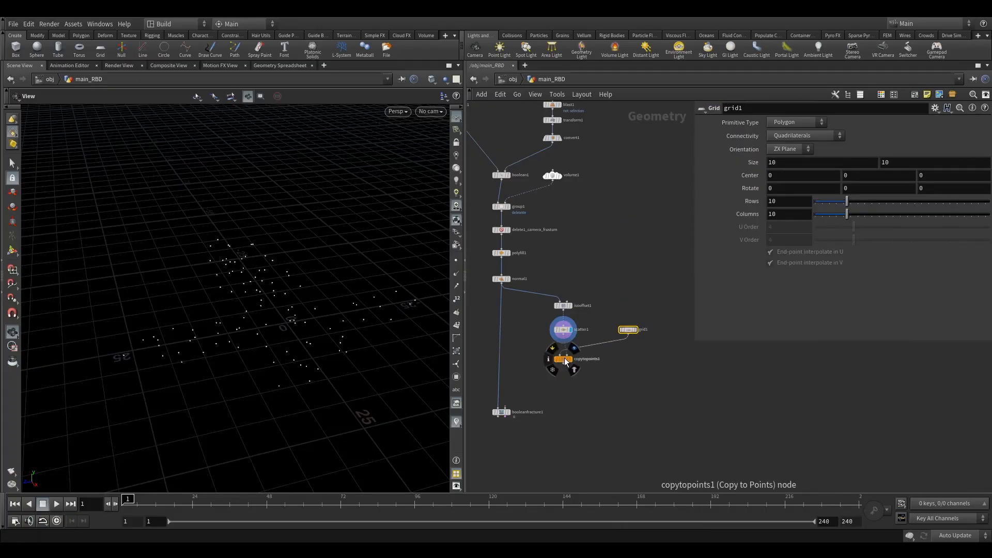
Display the Copy to Points result in the viewport
{"action": "left_click", "coordinate": [575, 349]}
{"action": "left_click", "coordinate": [552, 358]}
{"action": "mouse_move", "coordinate": [300, 335]}
{"action": "left_mouse_down"}
{"action": "mouse_move", "coordinate": [319, 347]}
{"action": "mouse_move", "coordinate": [354, 333]}
{"action": "mouse_move", "coordinate": [296, 308]}
{"action": "mouse_move", "coordinate": [308, 324]}
{"action": "mouse_move", "coordinate": [303, 345]}
{"action": "mouse_move", "coordinate": [283, 350]}
{"action": "mouse_move", "coordinate": [304, 362]}
{"action": "mouse_move", "coordinate": [311, 338]}
{"action": "mouse_move", "coordinate": [303, 343]}
{"action": "left_mouse_up"}
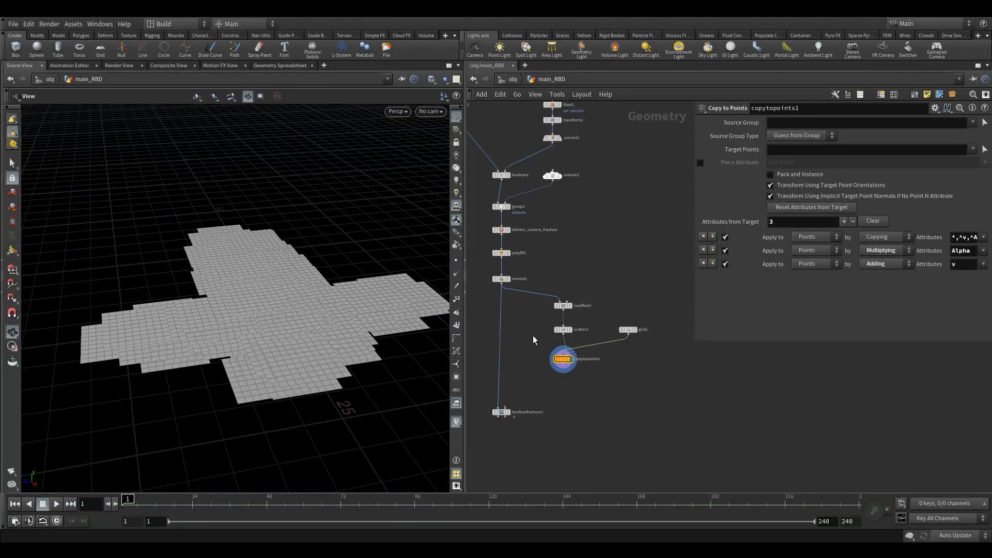
Insert an Attribute Randomize node on the wire between scatter1 and copytopoints1
{"action": "middle_click_drag", "start_coordinate": [535, 336], "coordinate": [556, 314]}
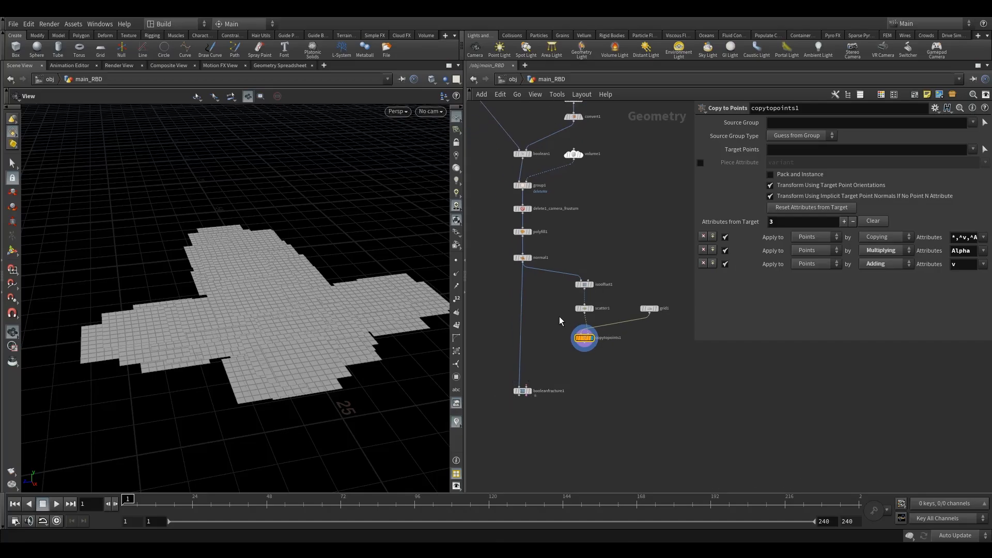
{"action": "key", "text": "Tab"}
{"action": "type", "text": "ar"}
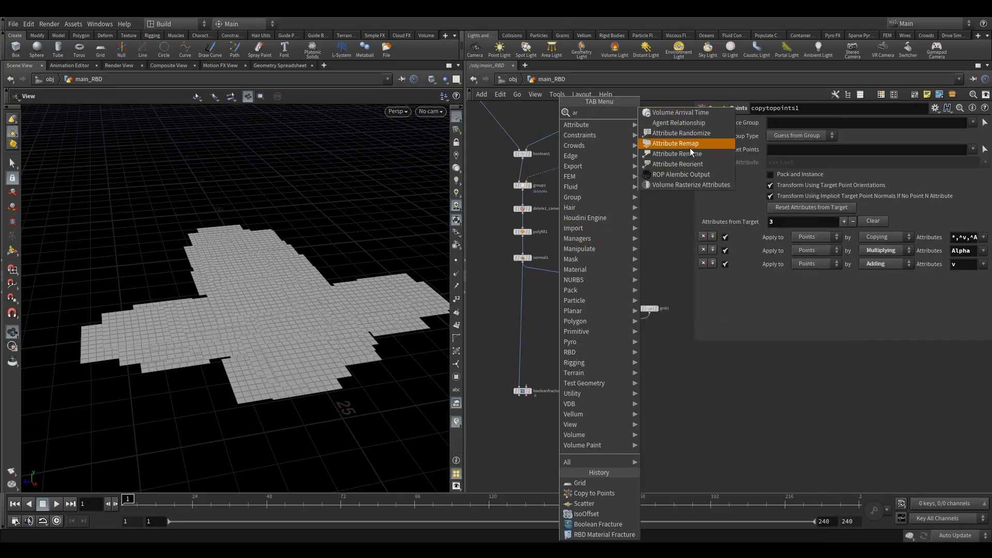
{"action": "left_click", "coordinate": [701, 132]}
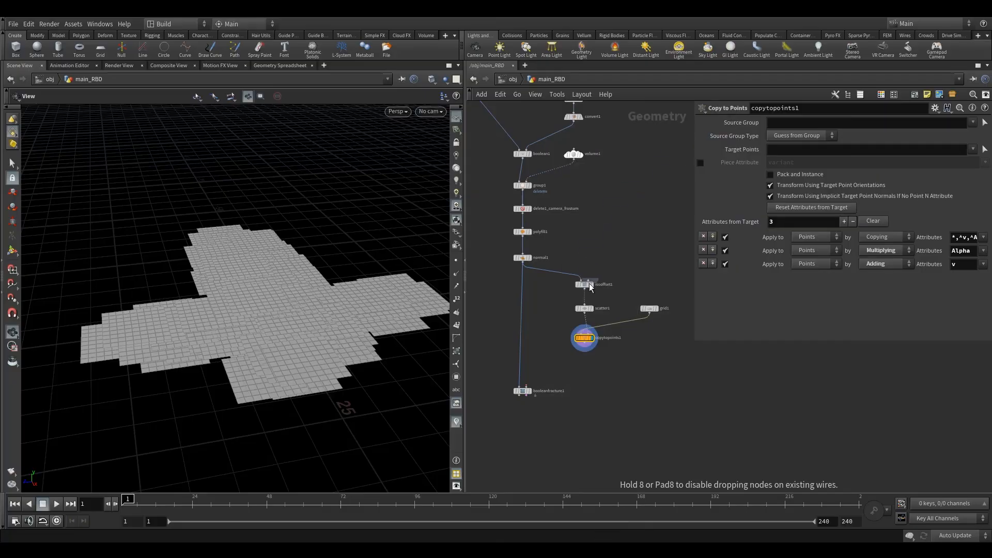
{"action": "left_click", "coordinate": [587, 325]}
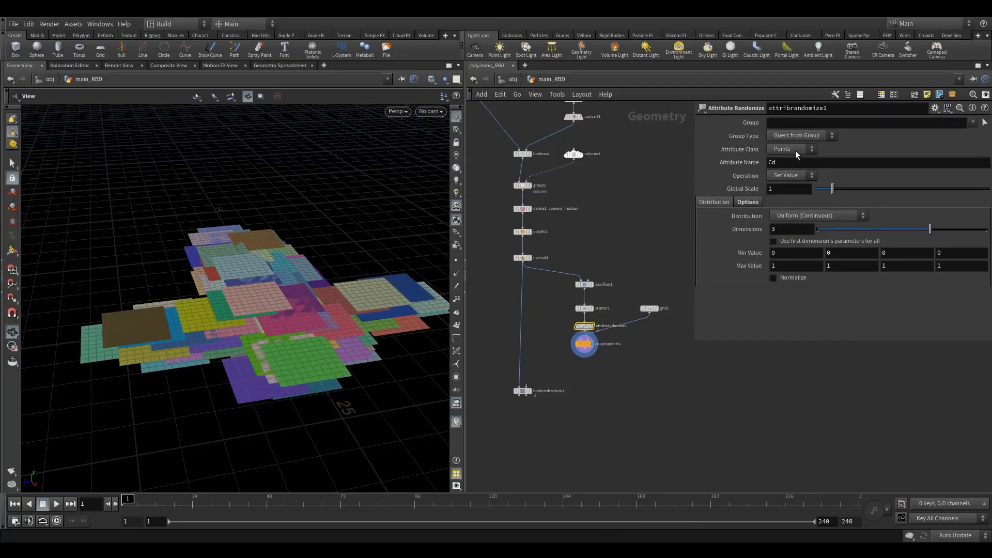
Randomize the N attribute with Dimensions 4 and an Inside Sphere distribution
{"action": "type", "text": "N"}
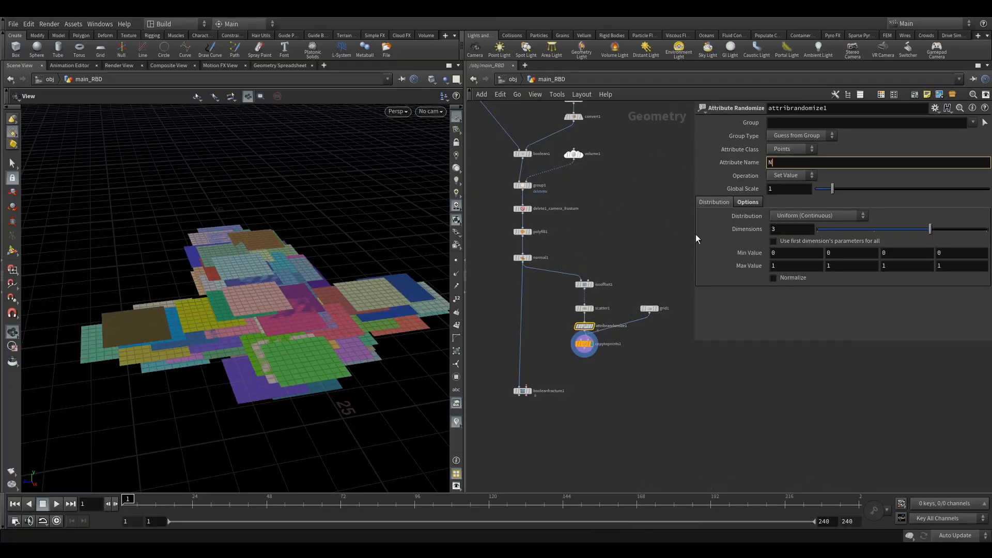
{"action": "left_click", "coordinate": [981, 231]}
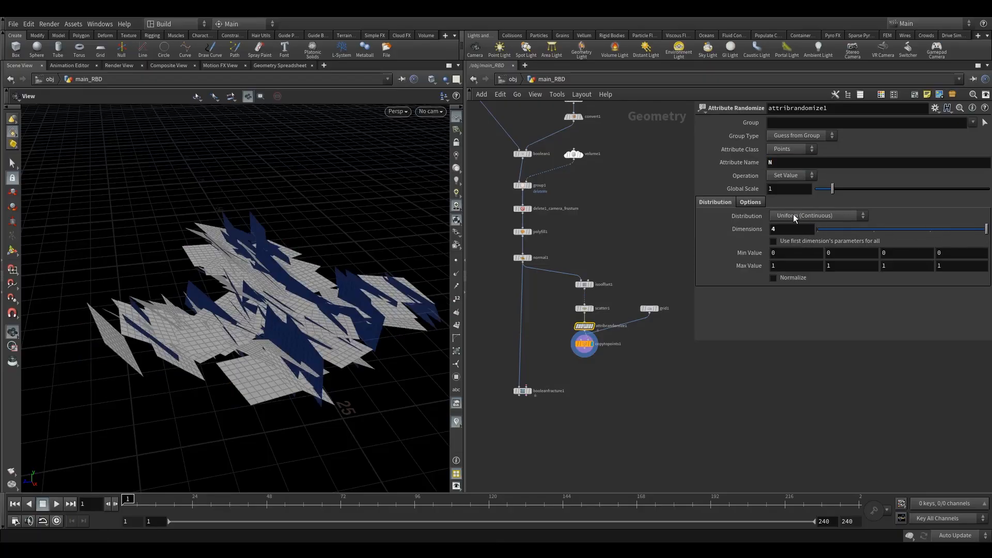
{"action": "left_click", "coordinate": [807, 217]}
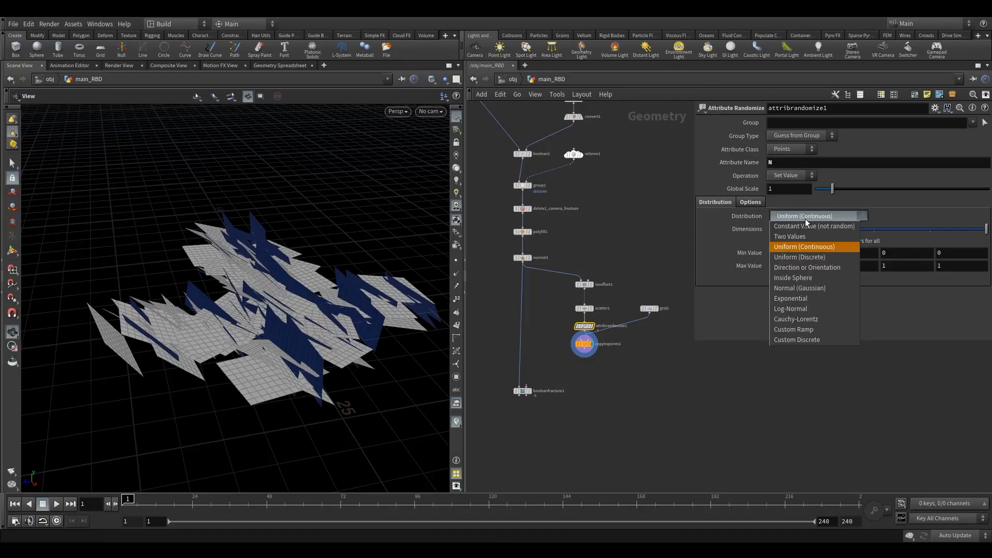
{"action": "key", "text": "Escape"}
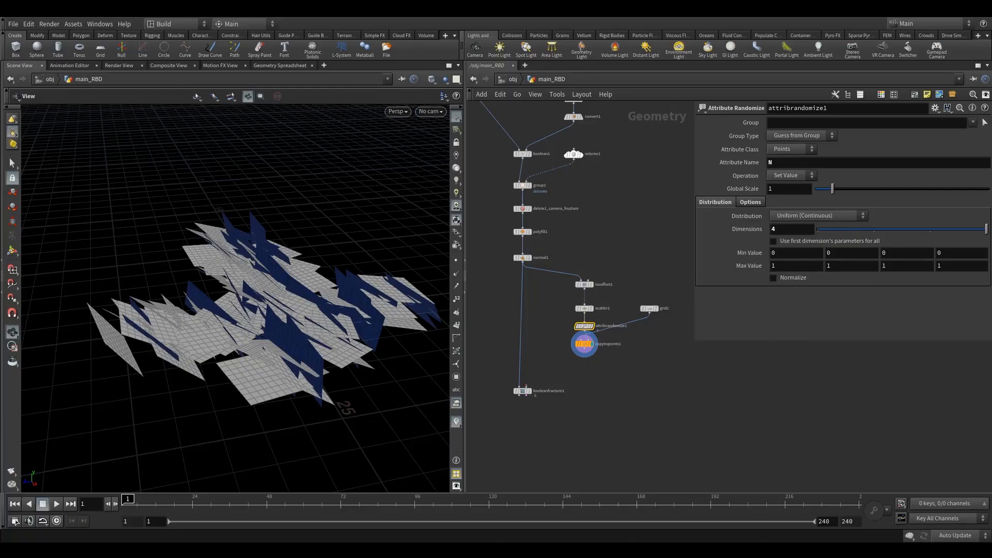
{"action": "left_click", "coordinate": [789, 219]}
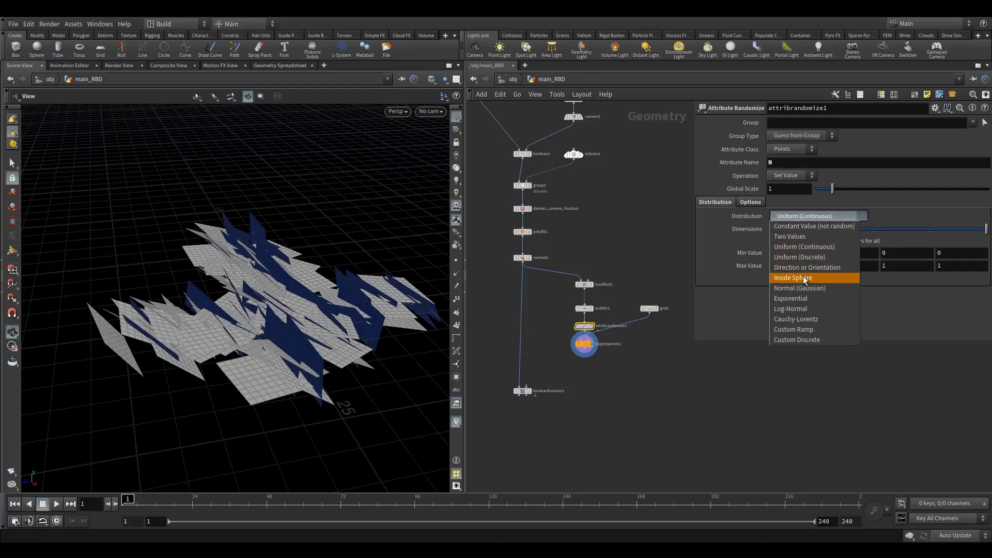
{"action": "left_click", "coordinate": [805, 278]}
Inspect the randomly oriented copied grids in the viewport from several angles
{"action": "left_click_drag", "start_coordinate": [267, 328], "coordinate": [296, 332]}
{"action": "scroll", "coordinate": [565, 324], "scroll_direction": "up", "scroll_amount": 2}
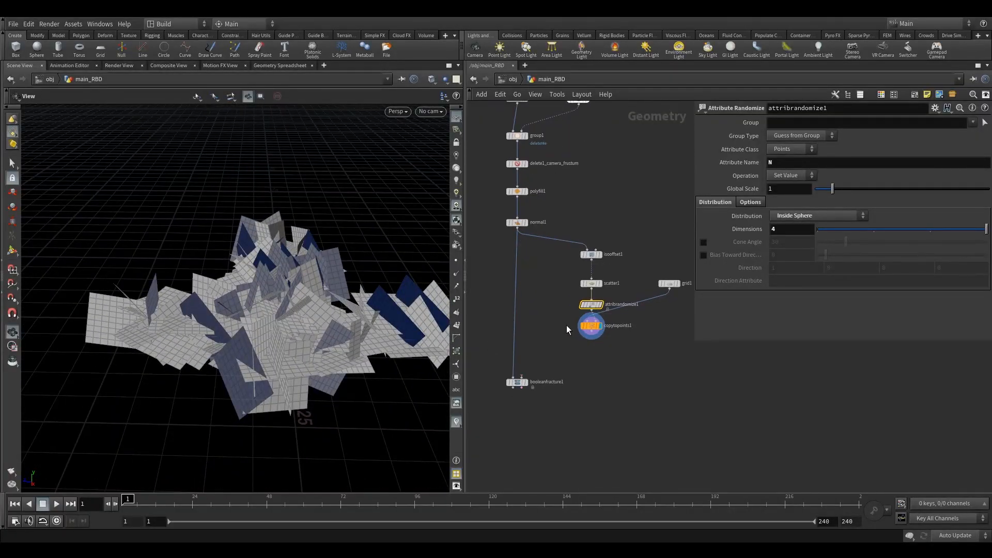
{"action": "left_click_drag", "start_coordinate": [590, 336], "coordinate": [658, 337]}
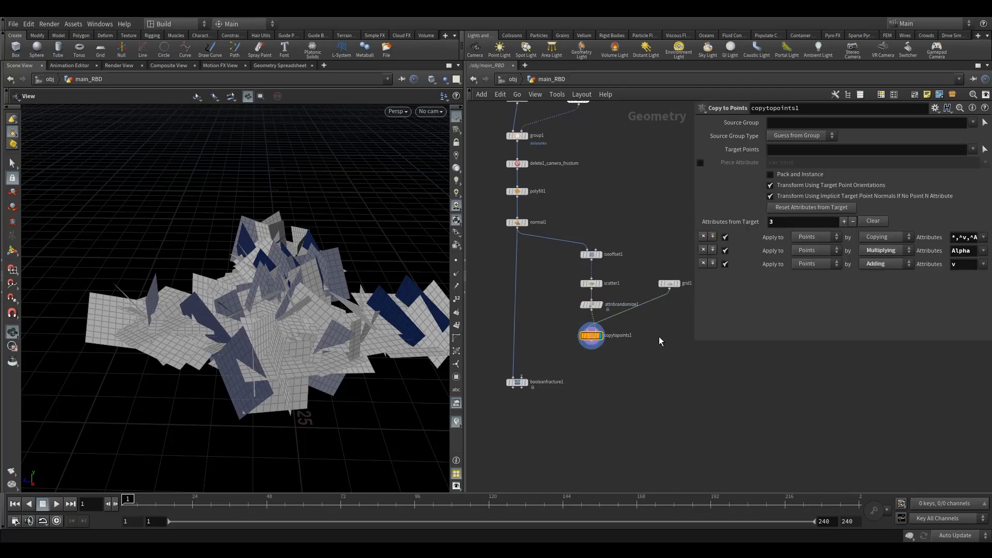
{"action": "middle_click_drag", "start_coordinate": [659, 337], "coordinate": [610, 337]}
{"action": "left_click", "coordinate": [626, 282]}
{"action": "left_click_drag", "start_coordinate": [402, 316], "coordinate": [336, 312]}
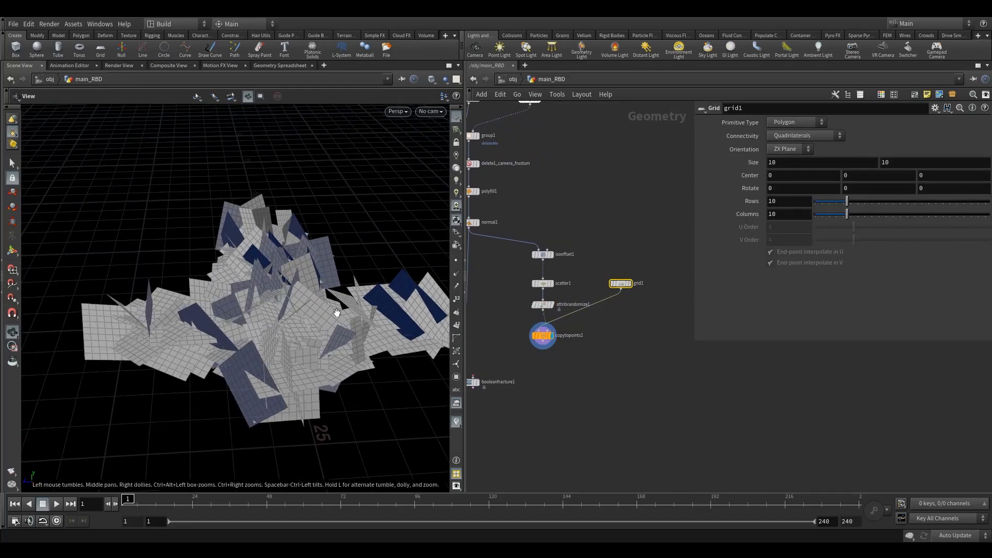
{"action": "left_click_drag", "start_coordinate": [436, 281], "coordinate": [322, 338]}
{"action": "right_click_drag", "start_coordinate": [322, 338], "coordinate": [370, 303]}
{"action": "left_click_drag", "start_coordinate": [370, 304], "coordinate": [318, 355]}
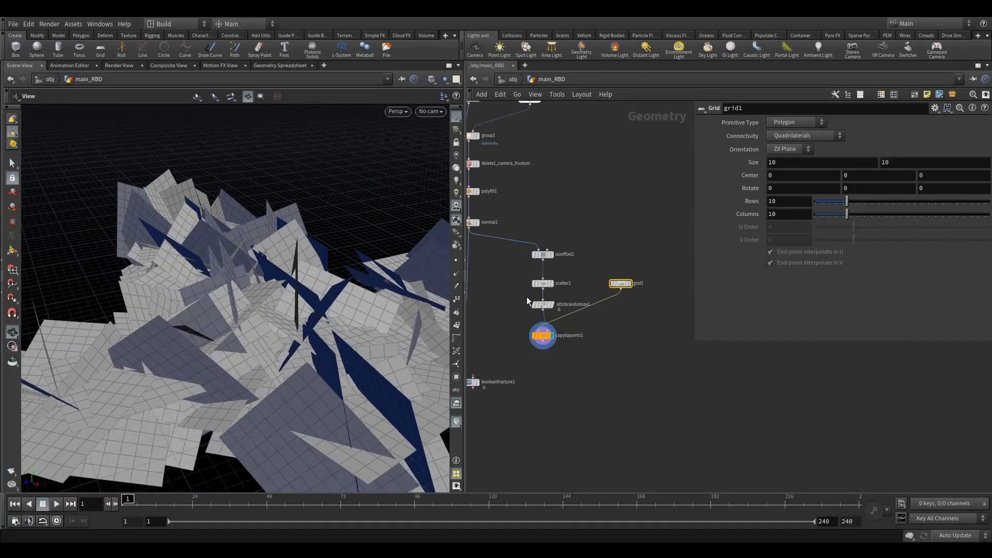
Compare the road geometry with the copied grids by switching the display between normal1 and copytopoints1
{"action": "middle_click_drag", "start_coordinate": [480, 232], "coordinate": [538, 248]}
{"action": "left_click", "coordinate": [541, 228]}
{"action": "left_click", "coordinate": [528, 238]}
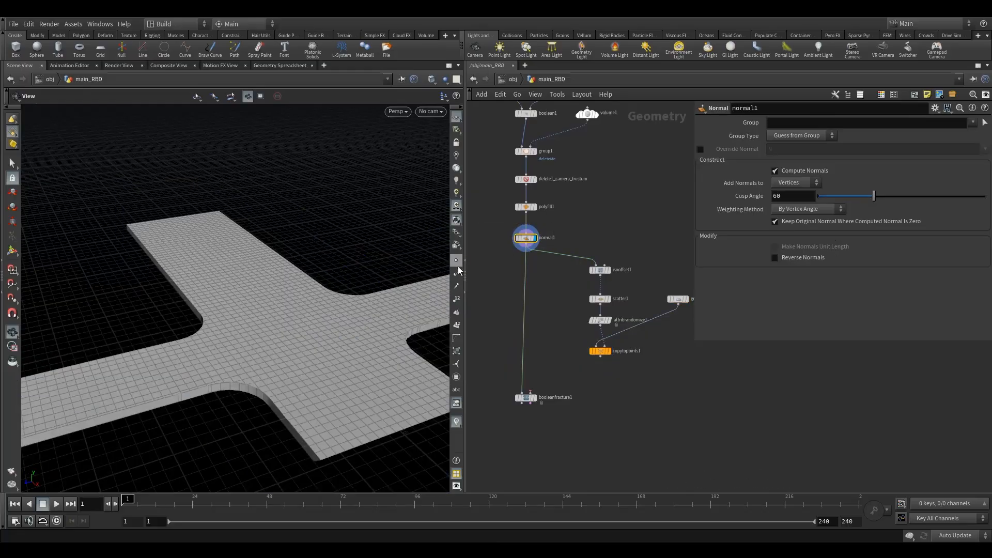
{"action": "left_click_drag", "start_coordinate": [354, 310], "coordinate": [296, 344]}
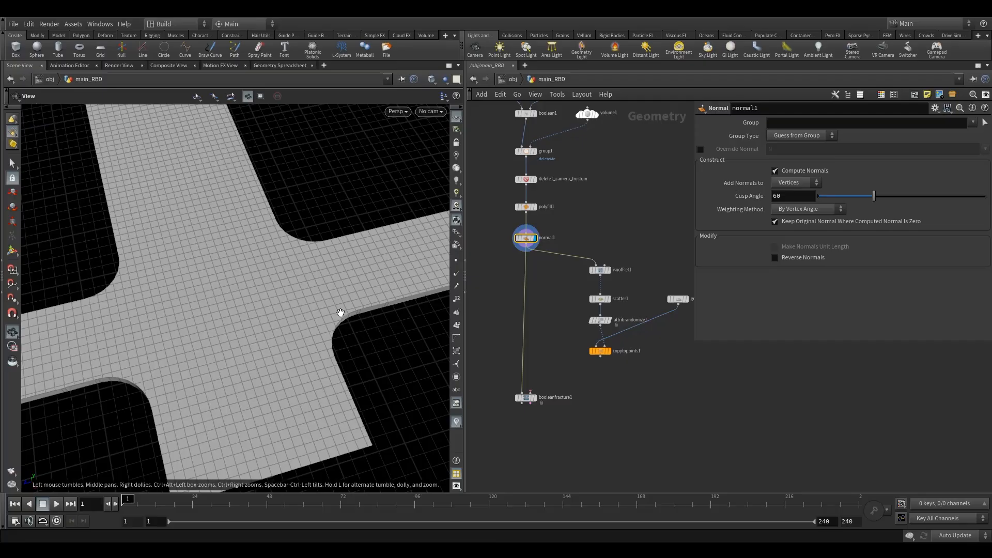
{"action": "left_click_drag", "start_coordinate": [339, 301], "coordinate": [327, 297]}
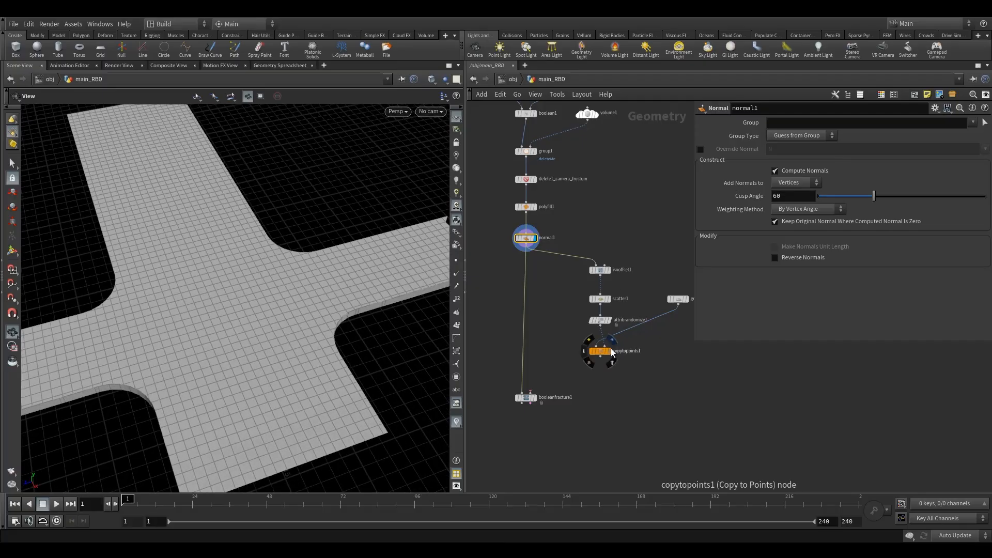
{"action": "left_click", "coordinate": [613, 340]}
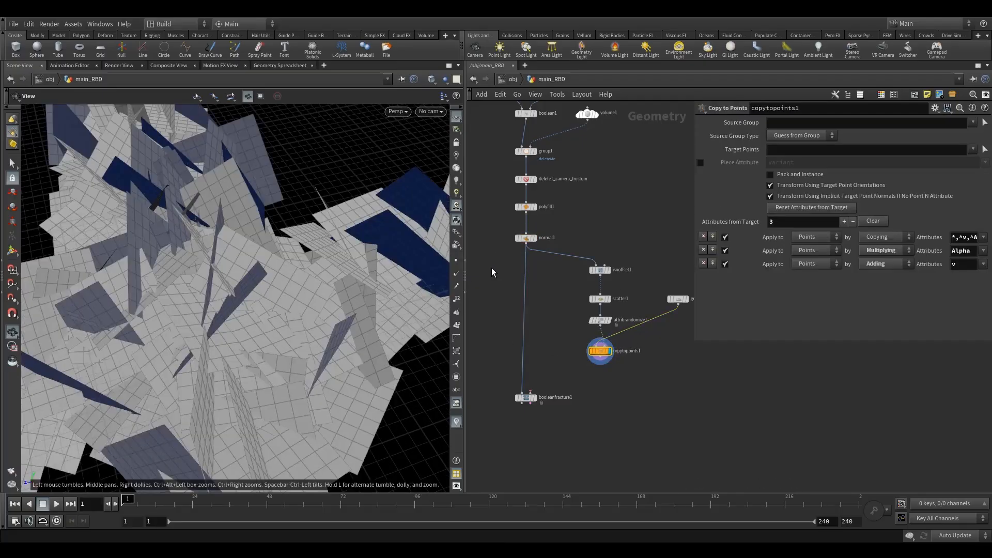
{"action": "left_click", "coordinate": [538, 227]}
{"action": "left_click", "coordinate": [526, 238]}
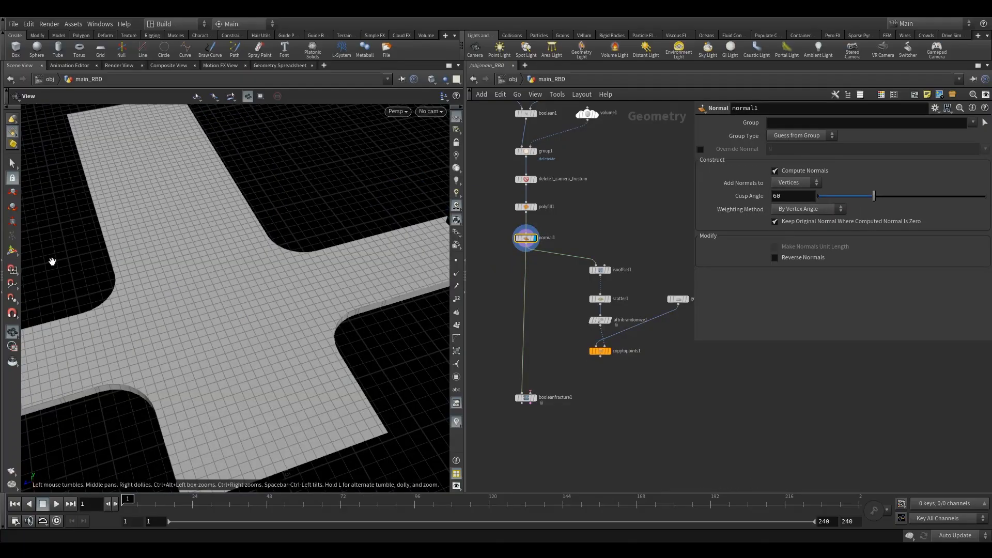
{"action": "scroll", "coordinate": [211, 284], "scroll_direction": "down", "scroll_amount": 5}
{"action": "left_click_drag", "start_coordinate": [228, 312], "coordinate": [206, 299]}
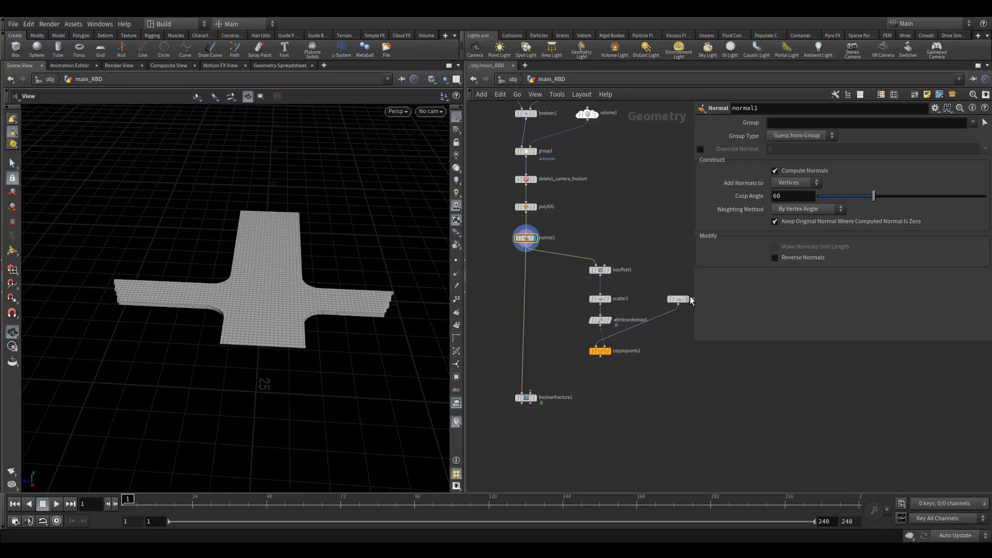
{"action": "middle_click_drag", "start_coordinate": [638, 327], "coordinate": [602, 313]}
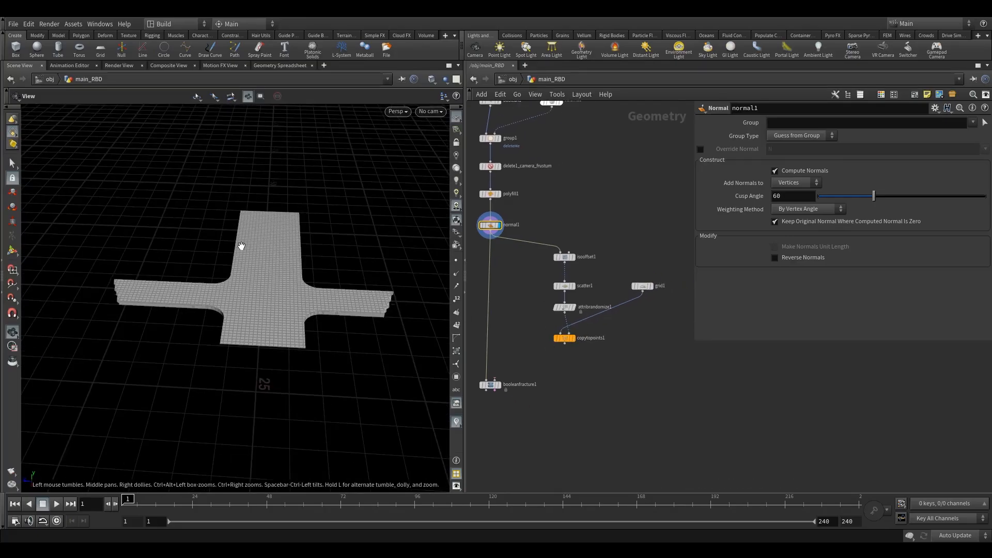
{"action": "left_click_drag", "start_coordinate": [330, 295], "coordinate": [321, 250]}
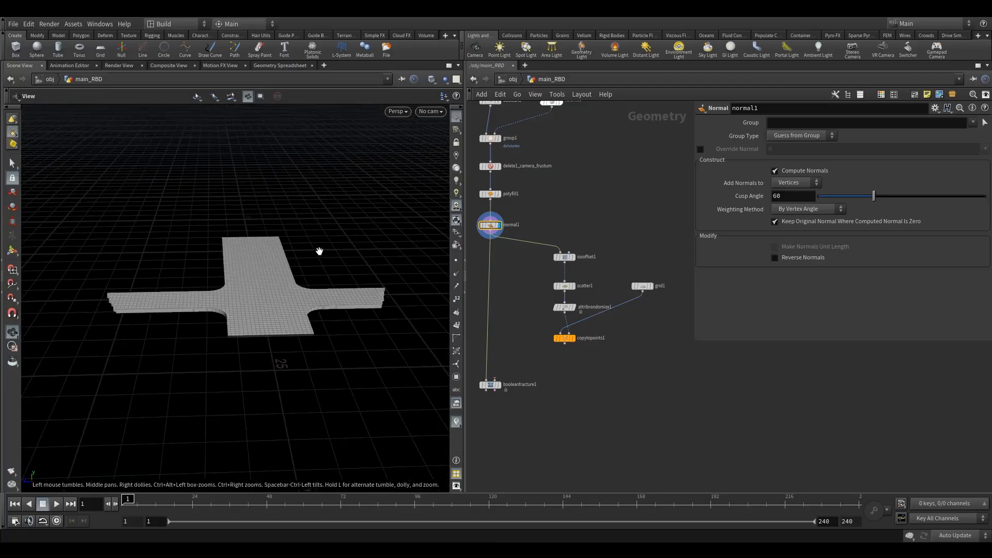
{"action": "left_click", "coordinate": [573, 338]}
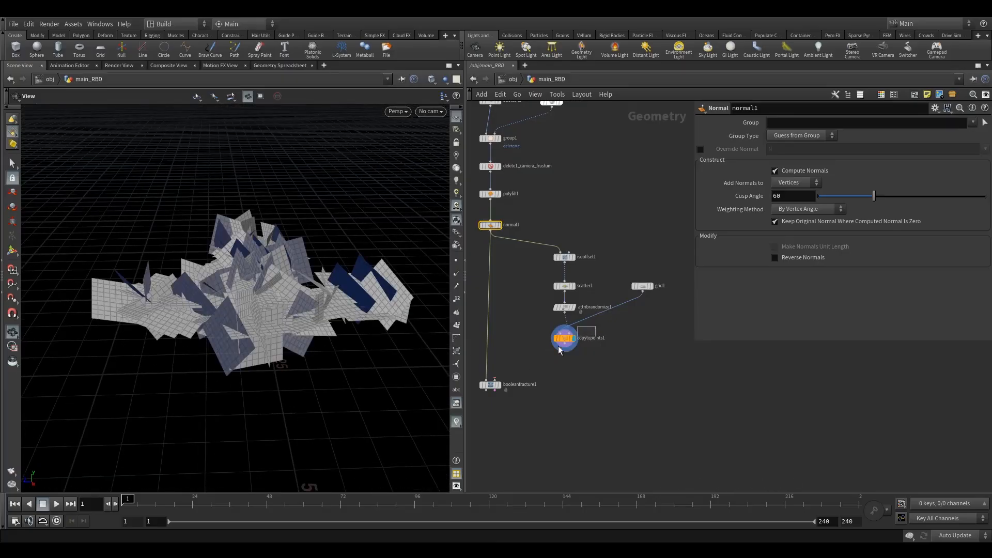
{"action": "left_click", "coordinate": [563, 338]}
Display the Grid node and set its size to 130 by 130
{"action": "left_click", "coordinate": [643, 286]}
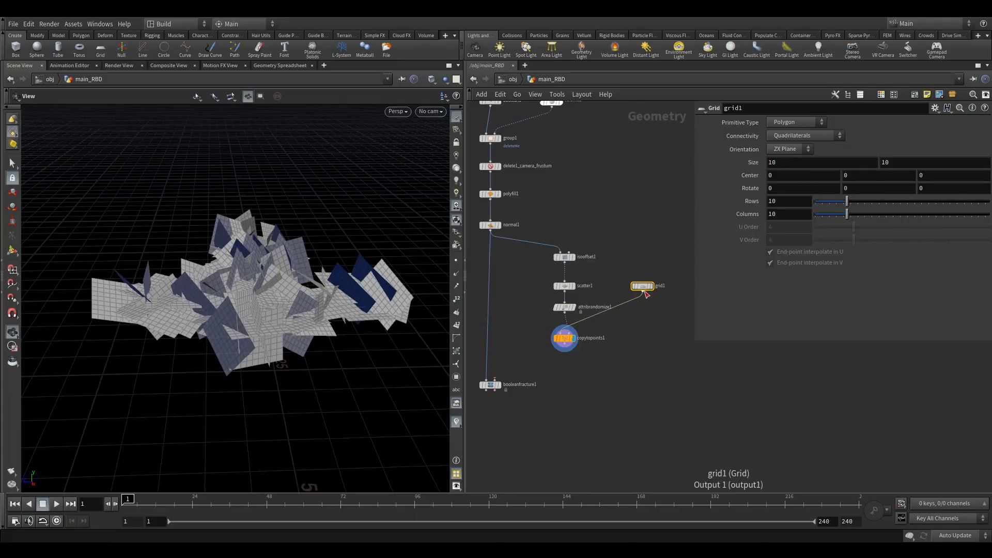
{"action": "left_click", "coordinate": [654, 277]}
{"action": "left_click", "coordinate": [787, 168]}
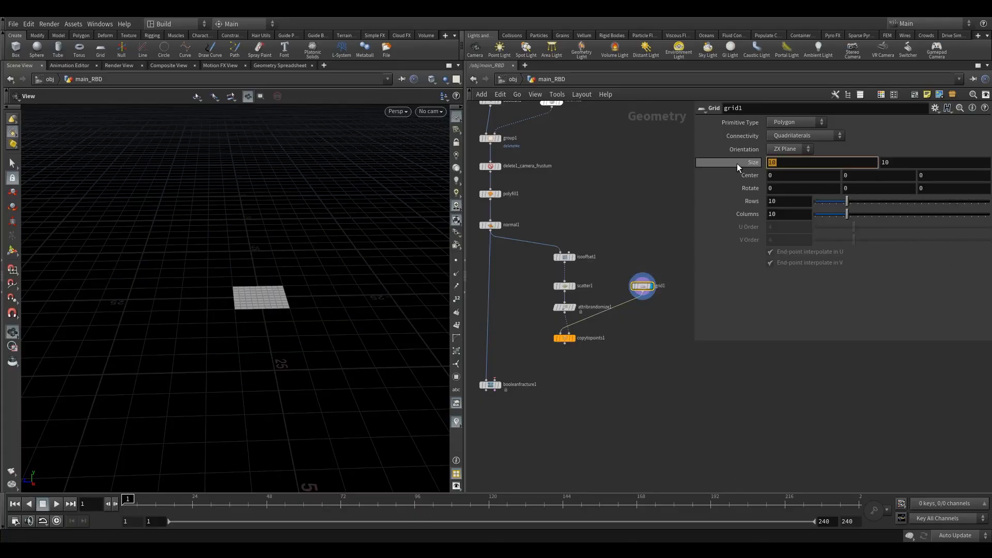
{"action": "type", "text": "130"}
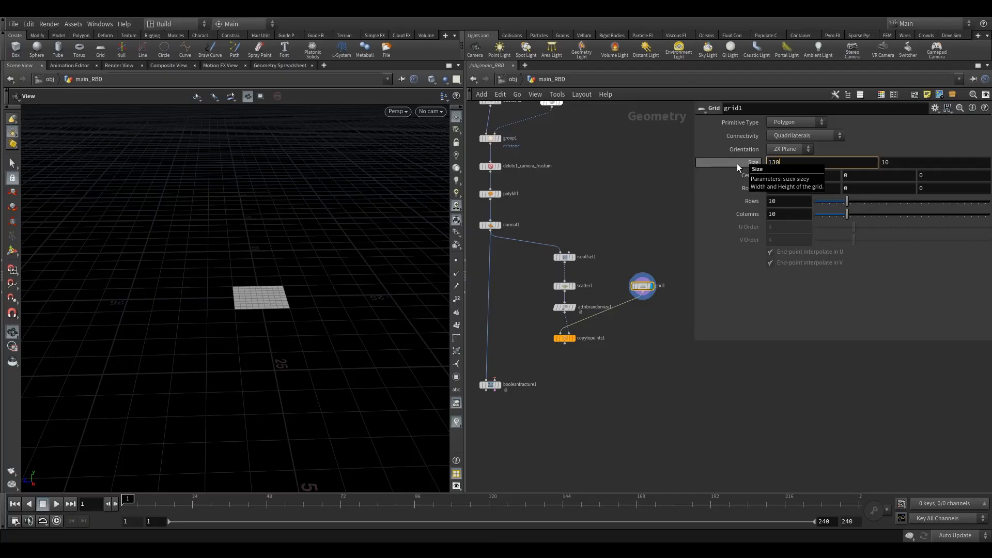
{"action": "key", "text": "Tab"}
{"action": "type", "text": "130"}
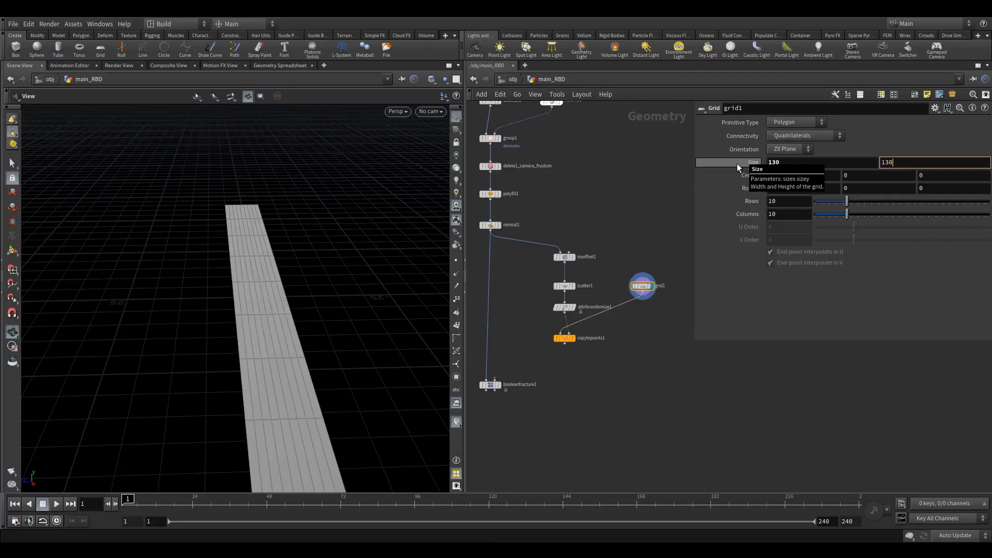
Display the road's normal1 node and orbit the viewport to compare the road with the 130 by 130 grid
{"action": "key", "text": "Return"}
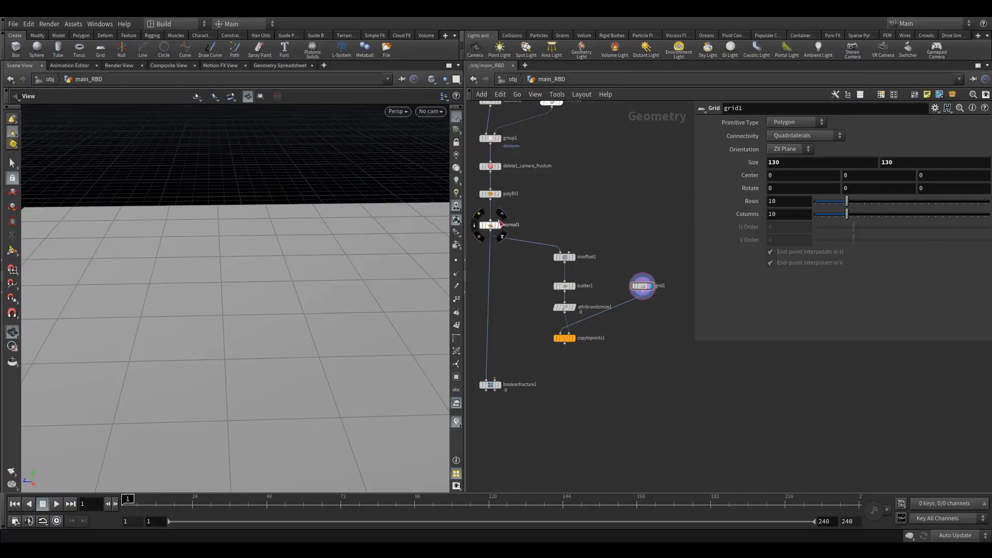
{"action": "left_click", "coordinate": [501, 214]}
{"action": "left_click", "coordinate": [490, 225]}
{"action": "left_click_drag", "start_coordinate": [253, 276], "coordinate": [255, 330]}
{"action": "right_click_drag", "start_coordinate": [255, 331], "coordinate": [206, 339]}
{"action": "middle_click_drag", "start_coordinate": [318, 318], "coordinate": [264, 298]}
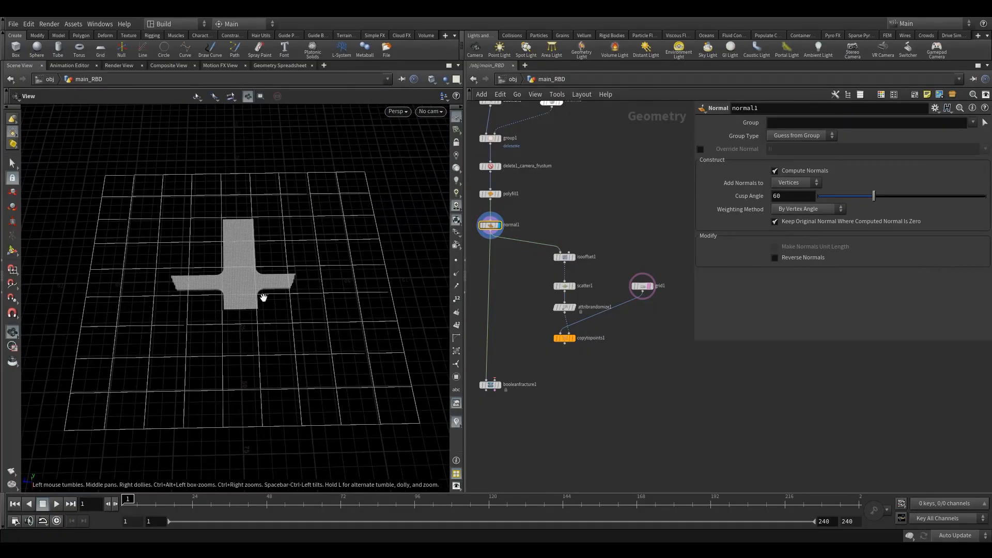
{"action": "left_click_drag", "start_coordinate": [264, 299], "coordinate": [259, 319]}
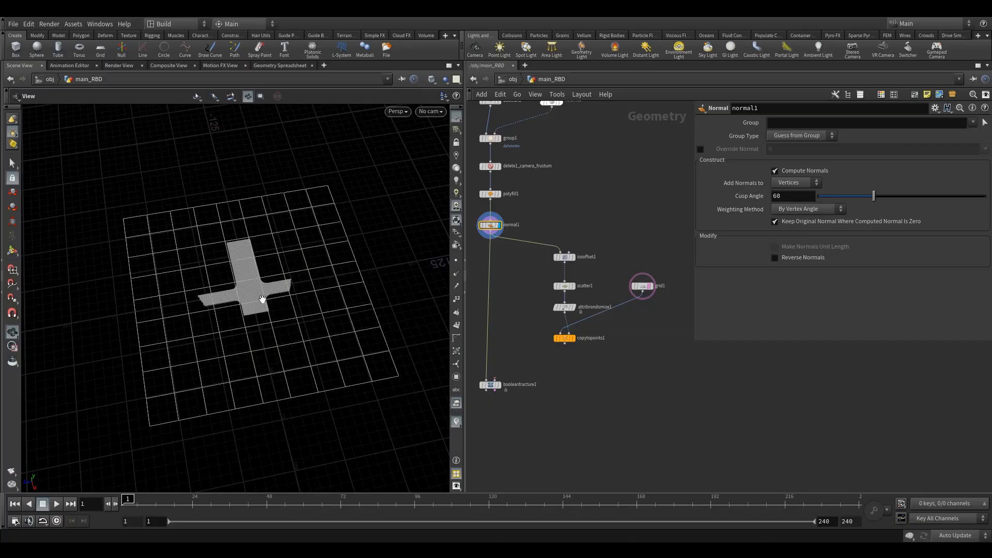
{"action": "mouse_move", "coordinate": [244, 300]}
{"action": "left_mouse_down"}
{"action": "mouse_move", "coordinate": [230, 292]}
{"action": "mouse_move", "coordinate": [258, 296]}
{"action": "left_mouse_up"}
{"action": "right_click_drag", "start_coordinate": [243, 296], "coordinate": [361, 270]}
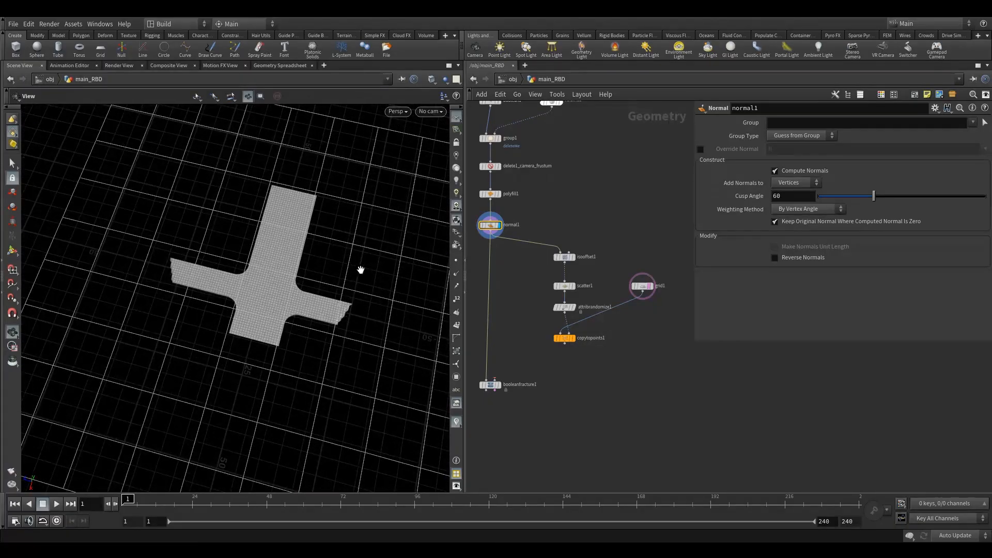
{"action": "left_click_drag", "start_coordinate": [360, 269], "coordinate": [352, 289]}
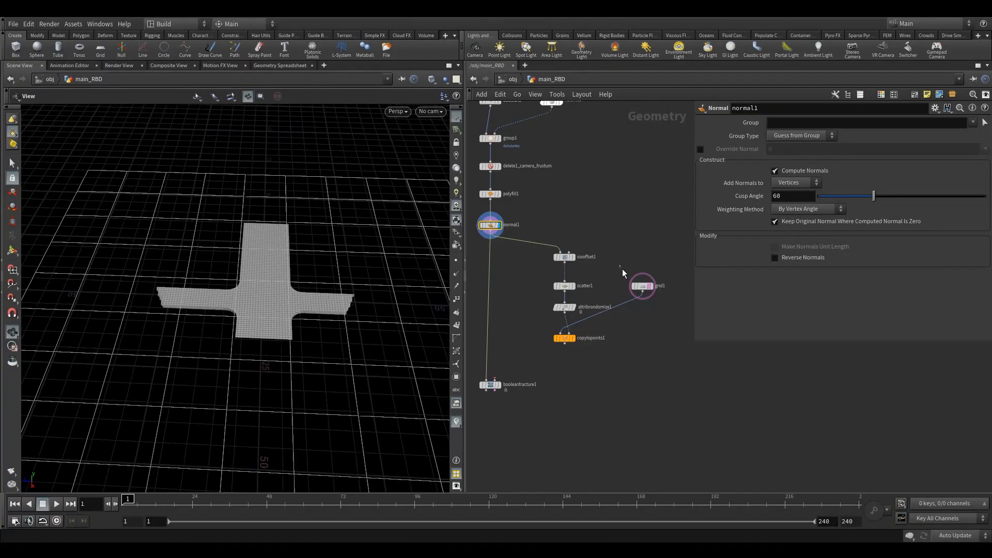
Set the Grid node's Rows and Columns to 200 each
{"action": "left_click", "coordinate": [642, 287]}
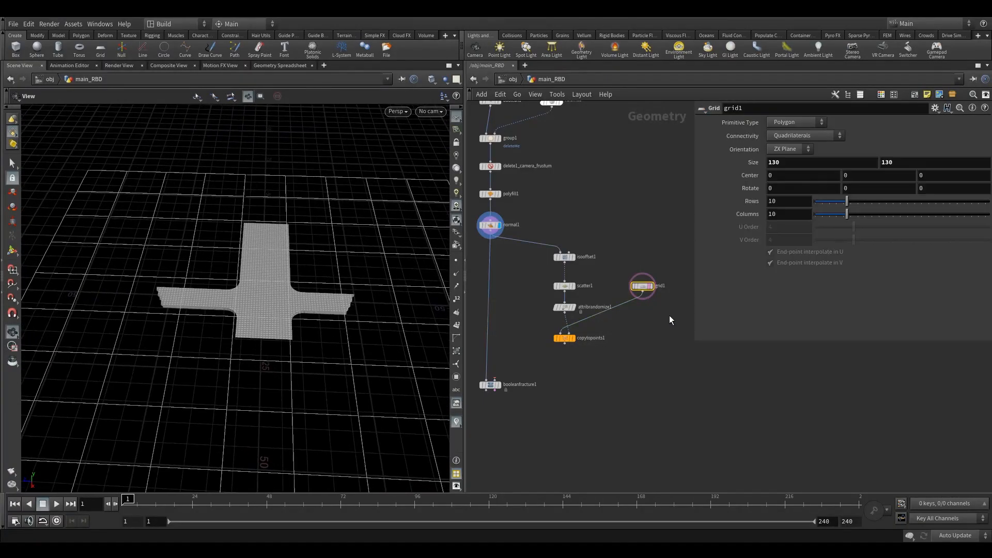
{"action": "left_click", "coordinate": [785, 201]}
{"action": "key", "text": "Tab"}
{"action": "type", "text": "2"}
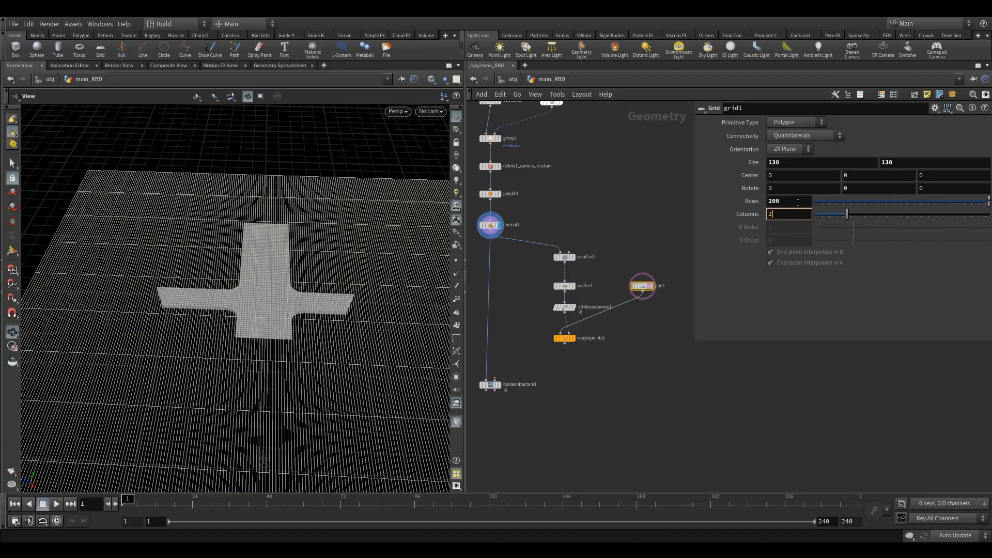
{"action": "type", "text": "00"}
{"action": "key", "text": "Return"}
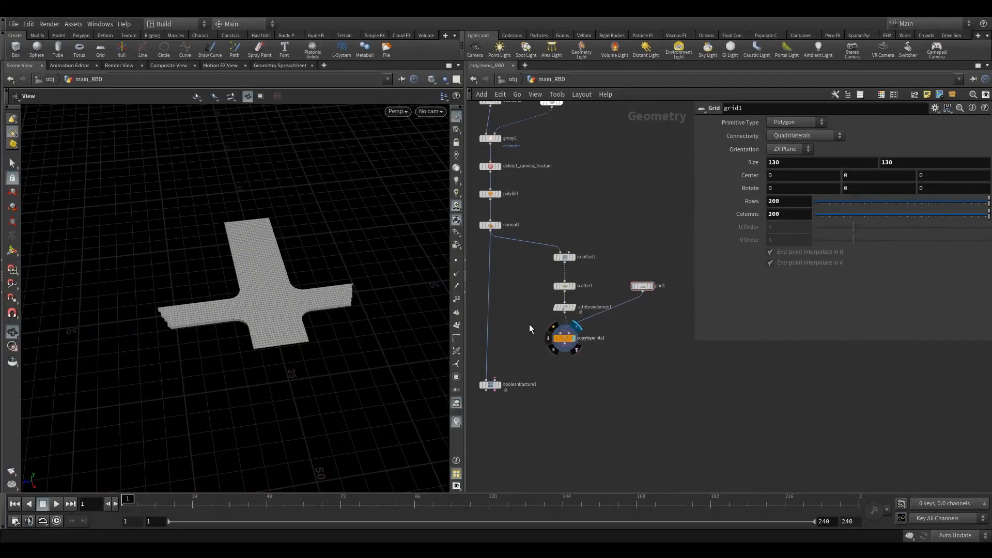
Display the Copy to Points result and set the Attribute Randomize Global Seed to 4706
{"action": "left_click", "coordinate": [566, 339]}
{"action": "right_click_drag", "start_coordinate": [272, 302], "coordinate": [153, 361]}
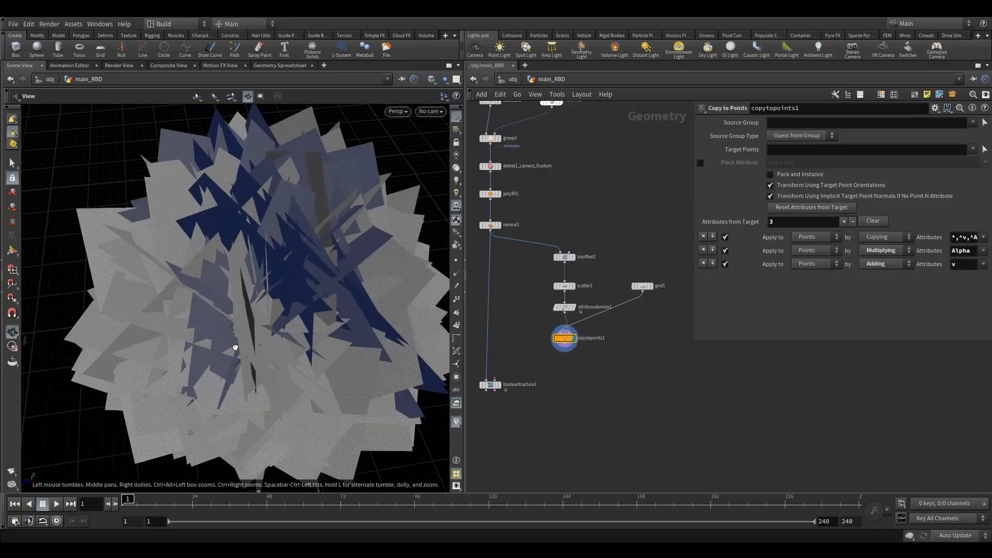
{"action": "left_click_drag", "start_coordinate": [235, 348], "coordinate": [258, 313]}
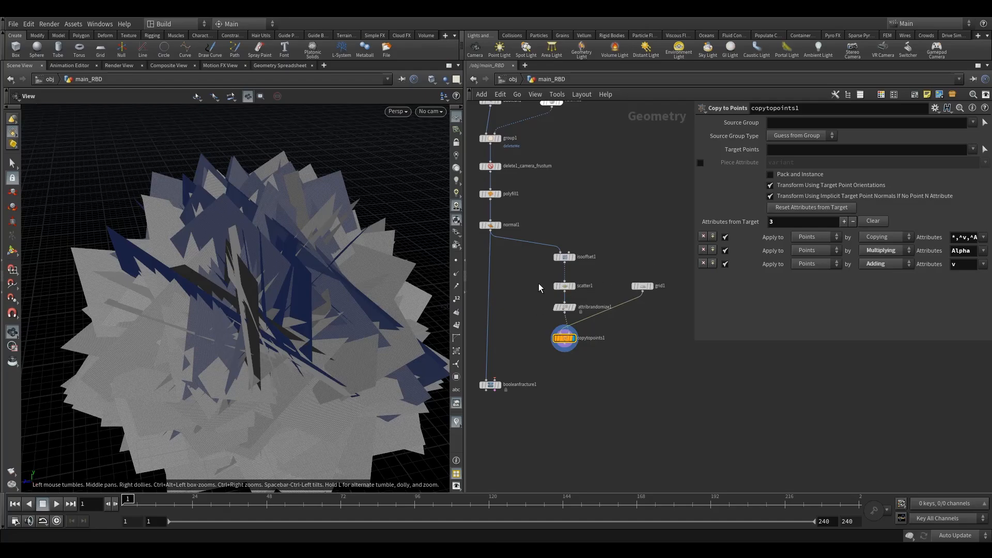
{"action": "left_click", "coordinate": [564, 286]}
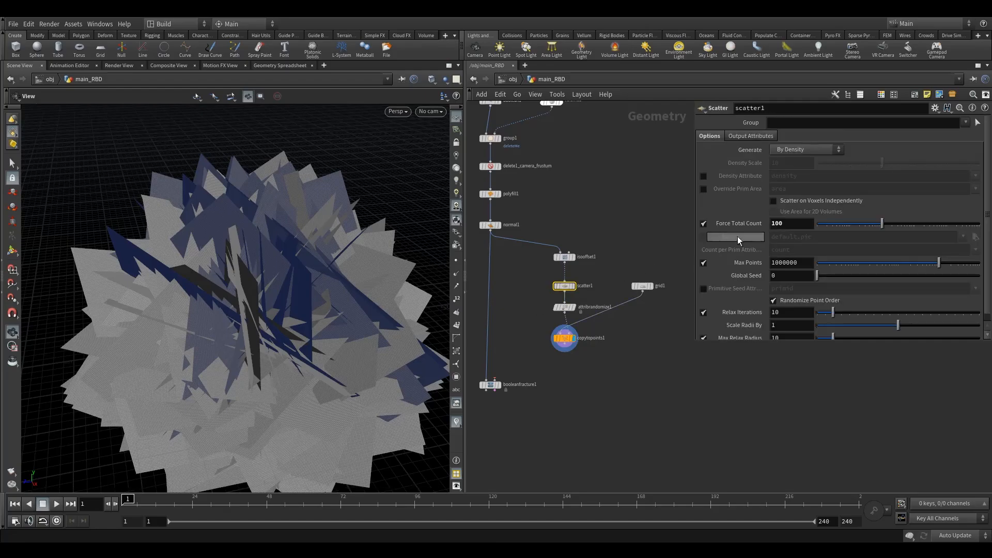
{"action": "left_click", "coordinate": [565, 308]}
{"action": "left_click", "coordinate": [753, 202]}
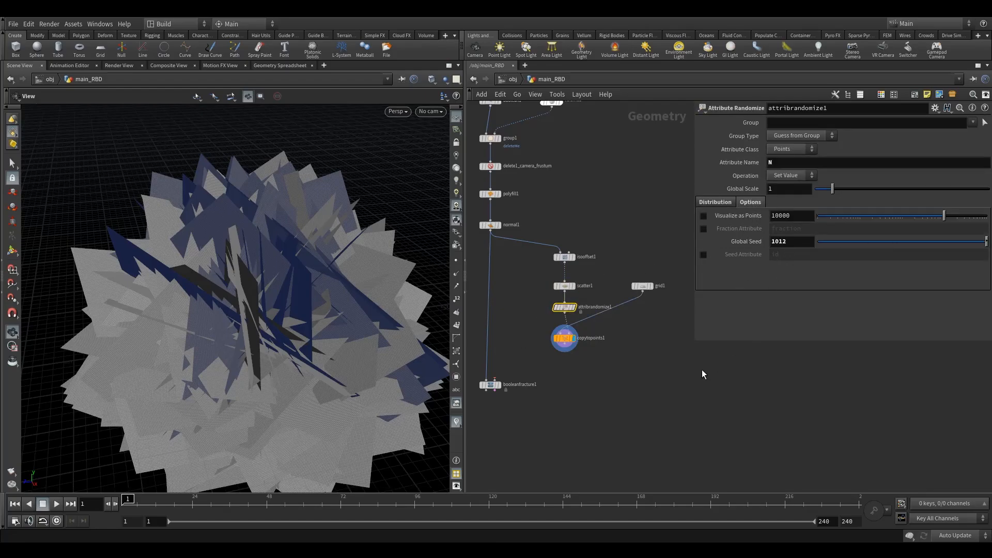
{"action": "middle_click_drag", "start_coordinate": [703, 374], "coordinate": [716, 348]}
{"action": "double_click", "coordinate": [785, 243]}
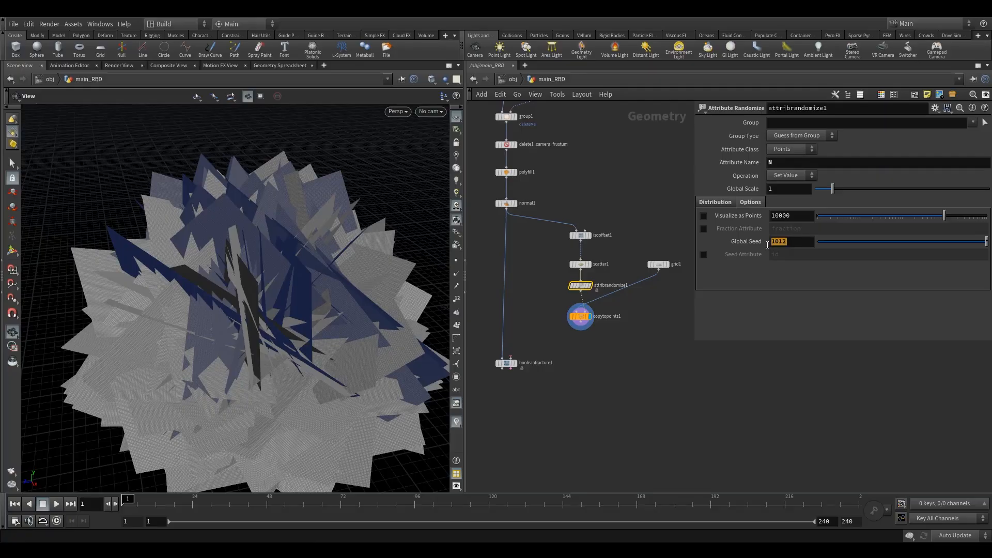
{"action": "type", "text": "4706"}
{"action": "key", "text": "Return"}
{"action": "mouse_move", "coordinate": [281, 327]}
{"action": "left_mouse_down"}
{"action": "mouse_move", "coordinate": [272, 312]}
{"action": "mouse_move", "coordinate": [267, 335]}
{"action": "mouse_move", "coordinate": [277, 325]}
{"action": "left_mouse_up"}
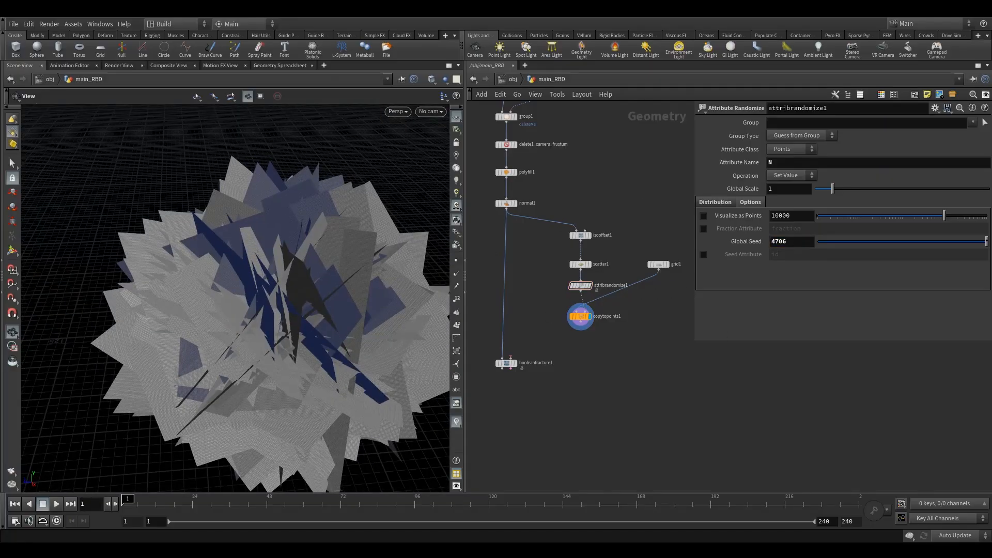
Append a Mountain node below copytopoints1 and make it the displayed node
{"action": "left_click", "coordinate": [580, 264]}
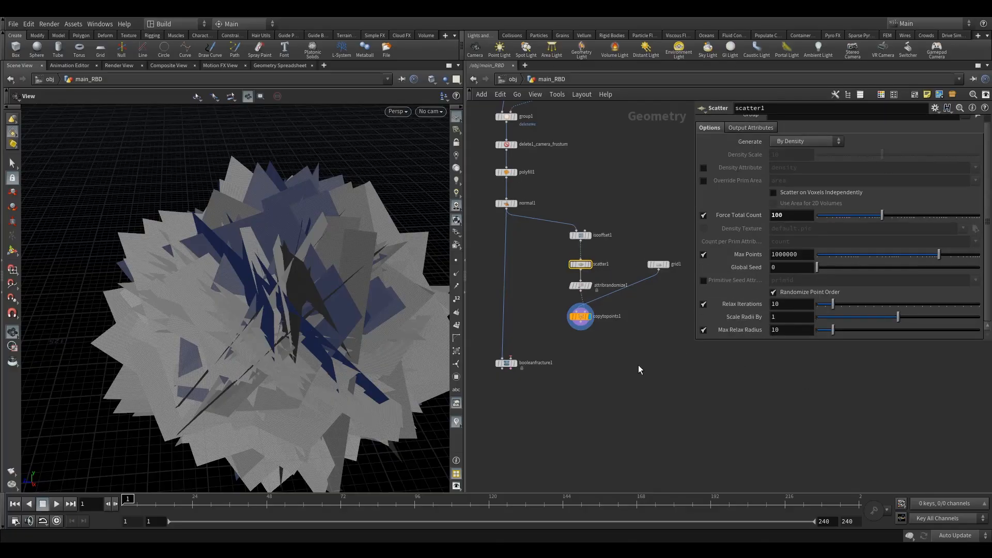
{"action": "scroll", "coordinate": [637, 365], "scroll_direction": "down", "scroll_amount": 1}
{"action": "scroll", "coordinate": [662, 333], "scroll_direction": "down", "scroll_amount": 1}
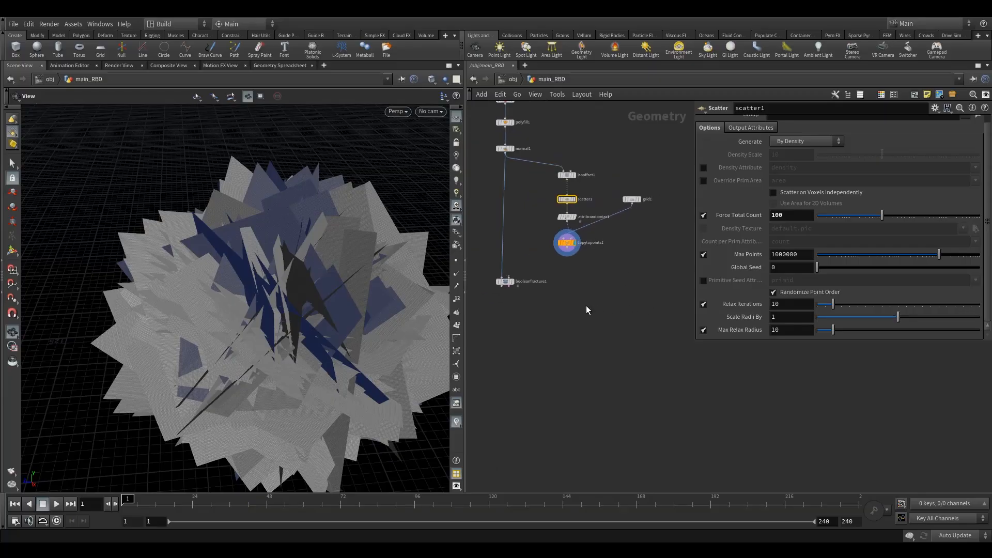
{"action": "left_click_drag", "start_coordinate": [509, 282], "coordinate": [506, 293]}
{"action": "right_click_drag", "start_coordinate": [186, 324], "coordinate": [341, 305]}
{"action": "middle_click_drag", "start_coordinate": [602, 268], "coordinate": [651, 271]}
{"action": "scroll", "coordinate": [651, 272], "scroll_direction": "down", "scroll_amount": 1}
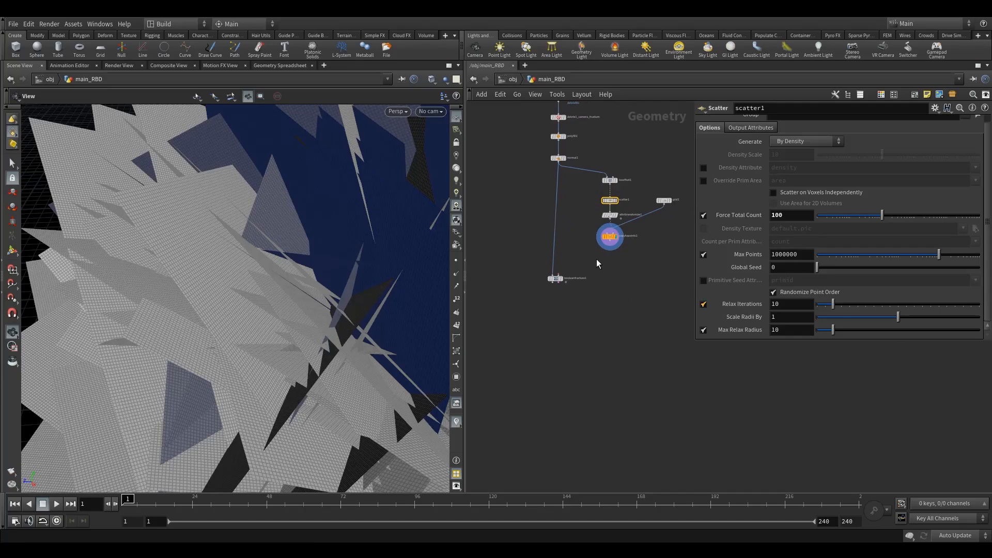
{"action": "key", "text": "Tab"}
{"action": "type", "text": "mo"}
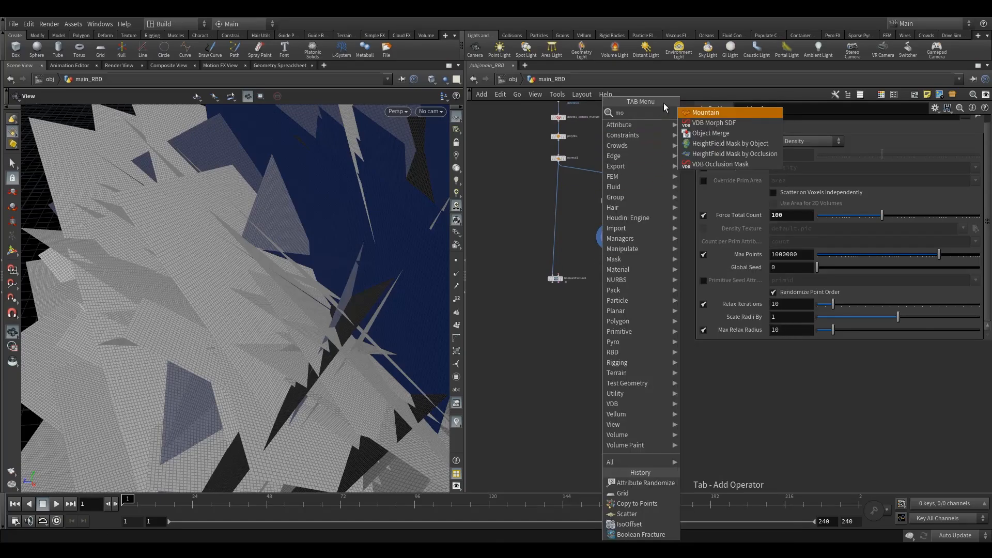
{"action": "left_click", "coordinate": [686, 111]}
{"action": "left_click", "coordinate": [610, 265]}
{"action": "scroll", "coordinate": [610, 247], "scroll_direction": "up", "scroll_amount": 3}
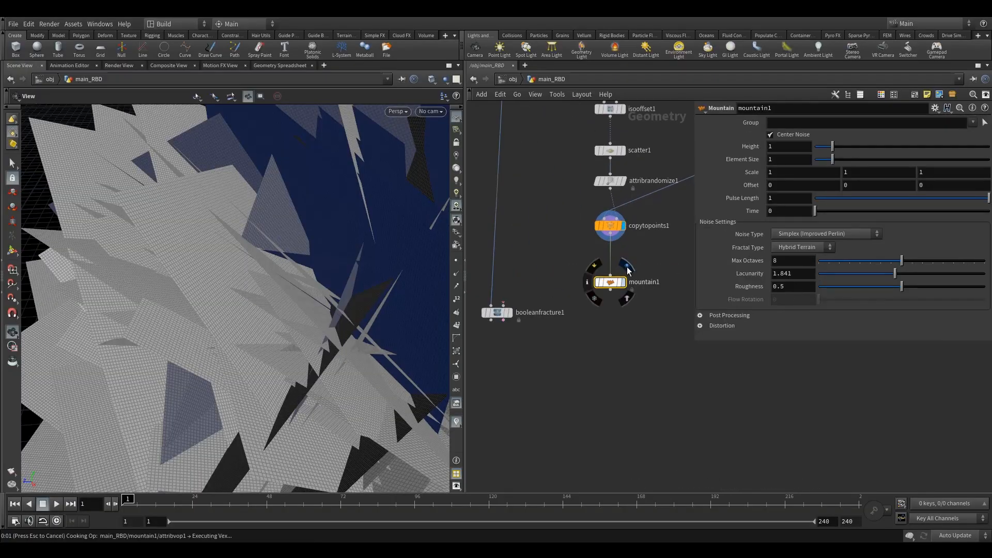
{"action": "left_click", "coordinate": [627, 269]}
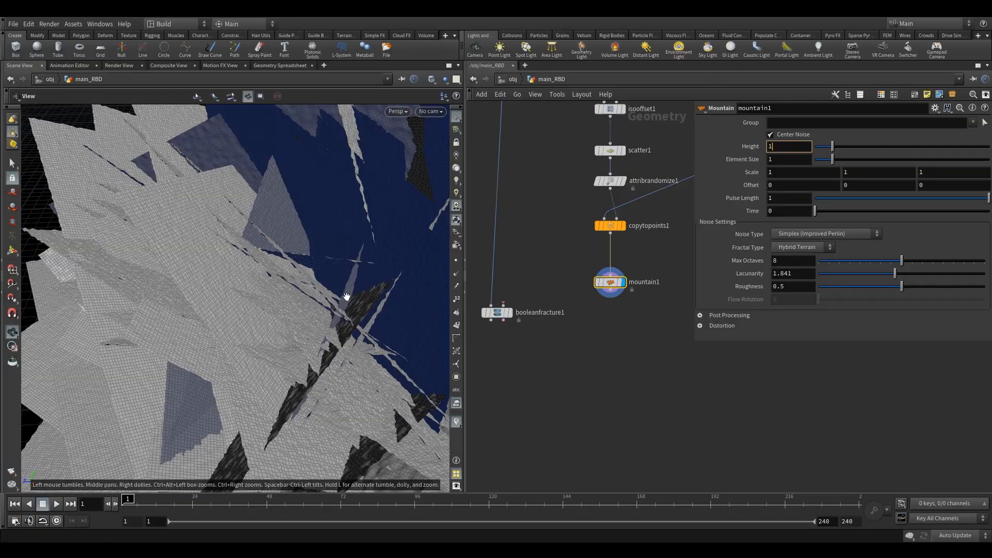
Set the Mountain node's Height to 30 and Element Size to 30
{"action": "left_click_drag", "start_coordinate": [332, 314], "coordinate": [313, 308]}
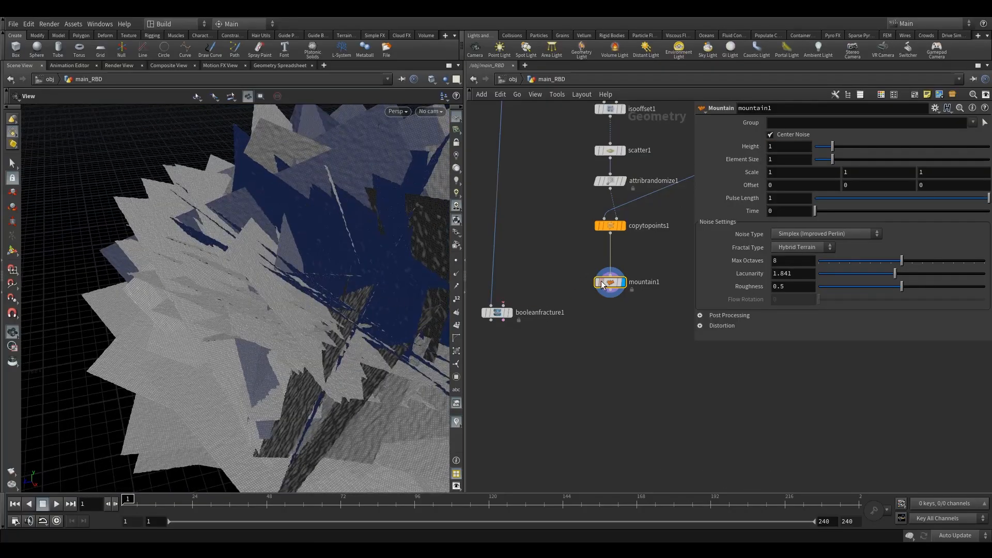
{"action": "left_click_drag", "start_coordinate": [606, 286], "coordinate": [605, 271]}
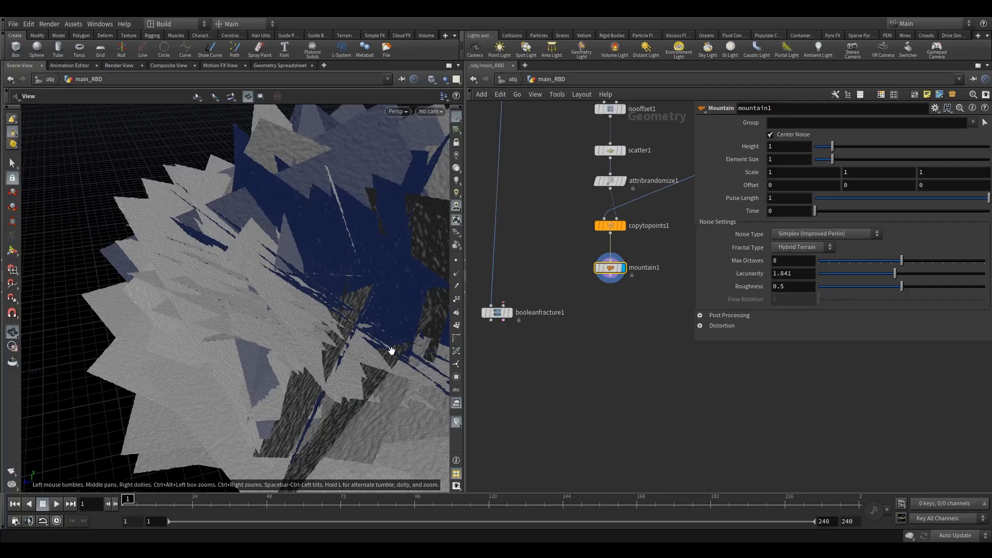
{"action": "left_click_drag", "start_coordinate": [351, 323], "coordinate": [305, 328]}
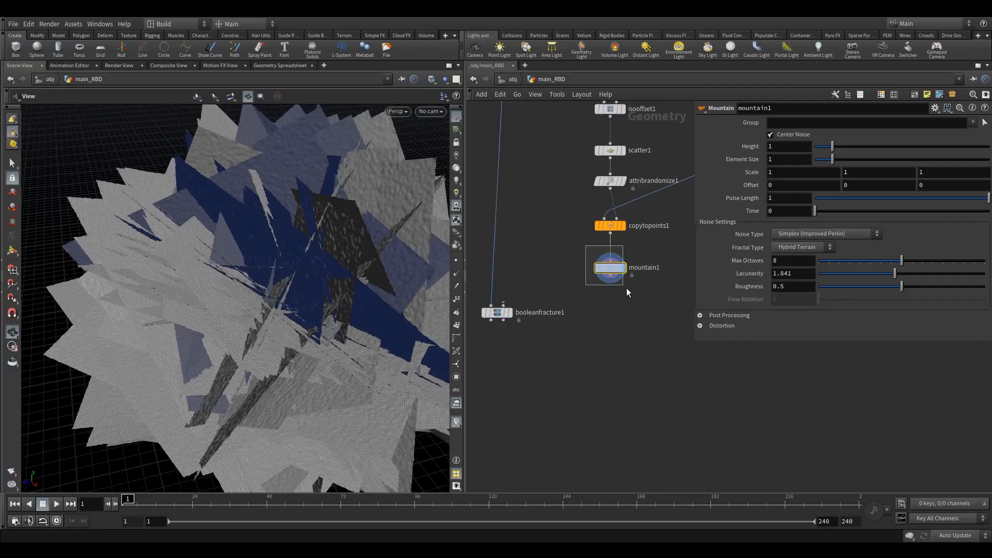
{"action": "mouse_move", "coordinate": [608, 274]}
{"action": "left_click_drag", "start_coordinate": [609, 274], "coordinate": [609, 270]}
{"action": "left_click", "coordinate": [783, 149]}
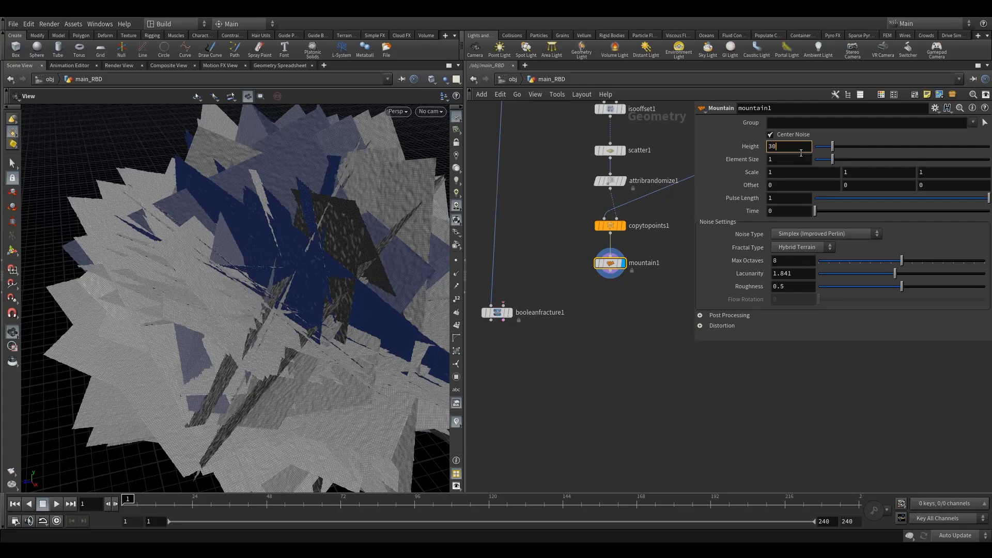
{"action": "type", "text": "30"}
{"action": "key", "text": "Tab"}
{"action": "type", "text": "30"}
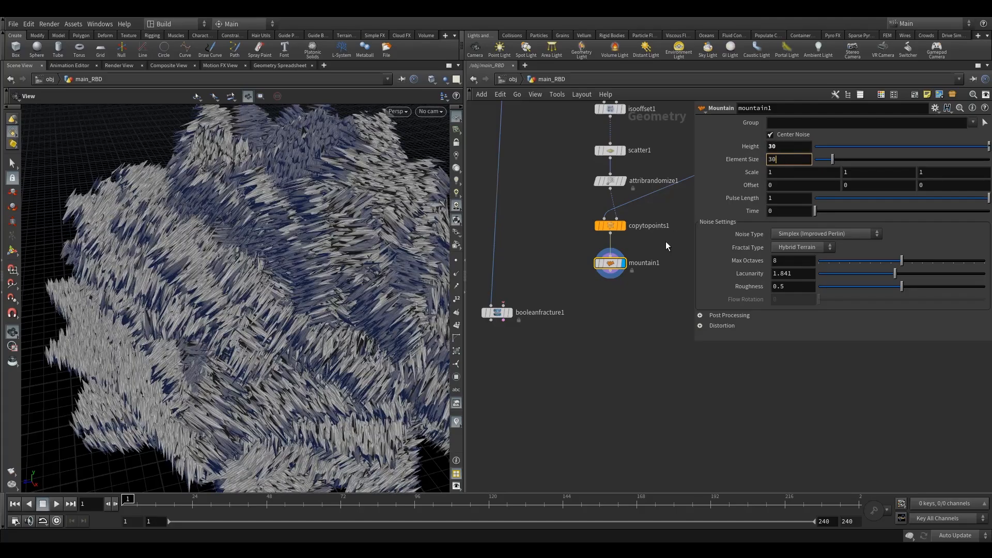
{"action": "key", "text": "Return"}
Orbit and zoom the viewport to examine the noise-displaced cutting grids up close
{"action": "left_click_drag", "start_coordinate": [615, 266], "coordinate": [615, 274]}
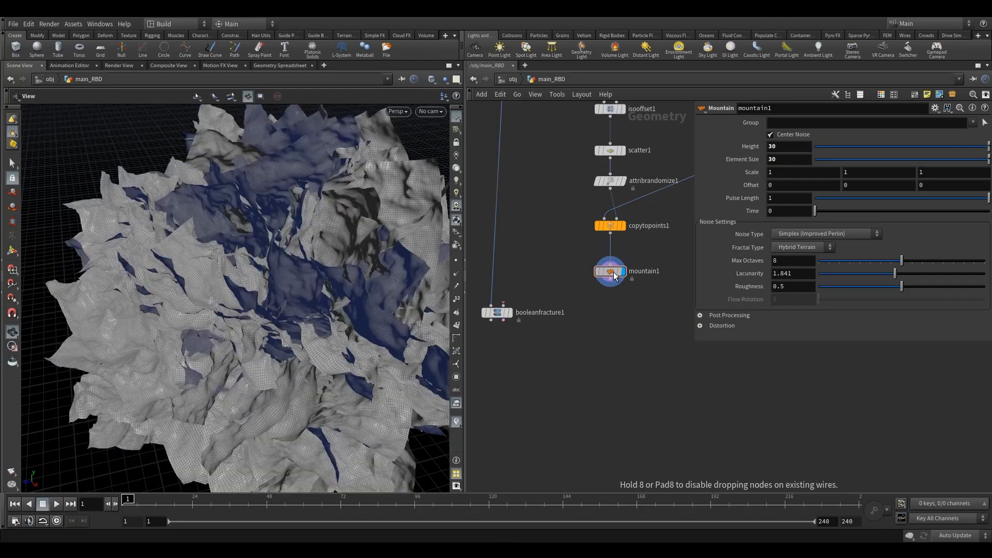
{"action": "mouse_move", "coordinate": [282, 296]}
{"action": "left_mouse_down"}
{"action": "mouse_move", "coordinate": [317, 290]}
{"action": "mouse_move", "coordinate": [300, 308]}
{"action": "mouse_move", "coordinate": [290, 303]}
{"action": "left_mouse_up"}
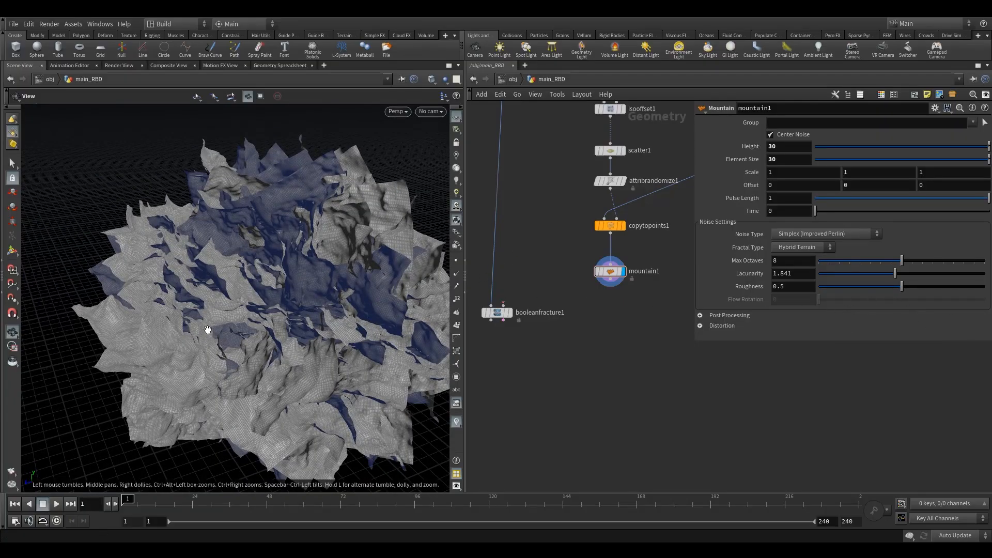
{"action": "left_click_drag", "start_coordinate": [239, 343], "coordinate": [444, 289]}
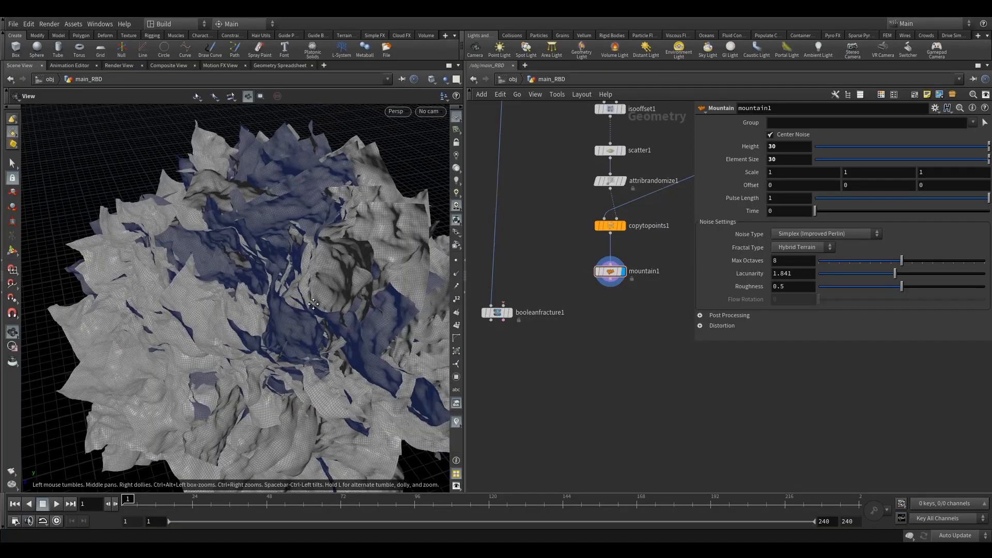
{"action": "middle_click_drag", "start_coordinate": [313, 304], "coordinate": [289, 322]}
{"action": "scroll", "coordinate": [358, 274], "scroll_direction": "up", "scroll_amount": 6}
{"action": "mouse_move", "coordinate": [352, 294]}
{"action": "left_mouse_down"}
{"action": "mouse_move", "coordinate": [343, 313]}
{"action": "mouse_move", "coordinate": [364, 315]}
{"action": "mouse_move", "coordinate": [332, 317]}
{"action": "mouse_move", "coordinate": [360, 290]}
{"action": "mouse_move", "coordinate": [342, 305]}
{"action": "mouse_move", "coordinate": [361, 302]}
{"action": "left_mouse_up"}
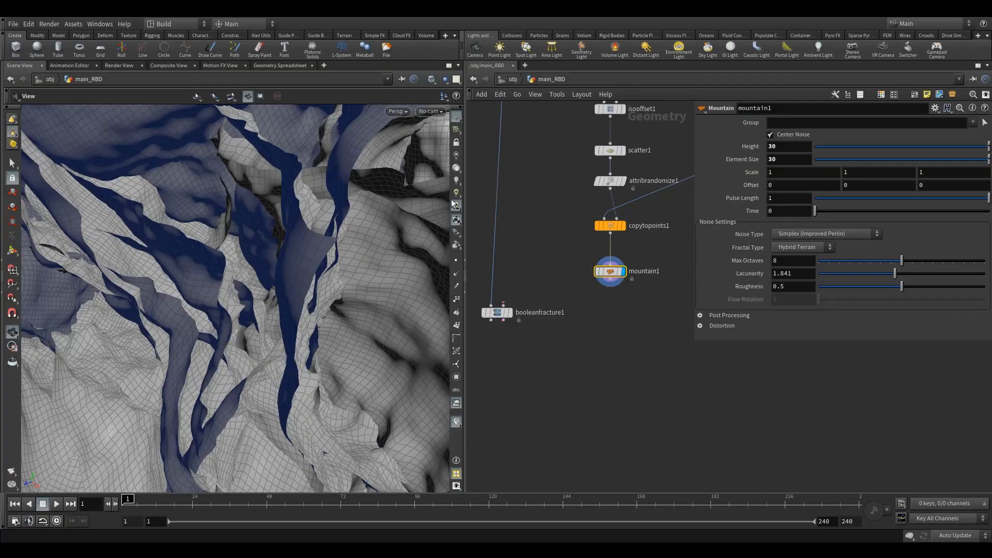
{"action": "left_click_drag", "start_coordinate": [313, 331], "coordinate": [336, 310]}
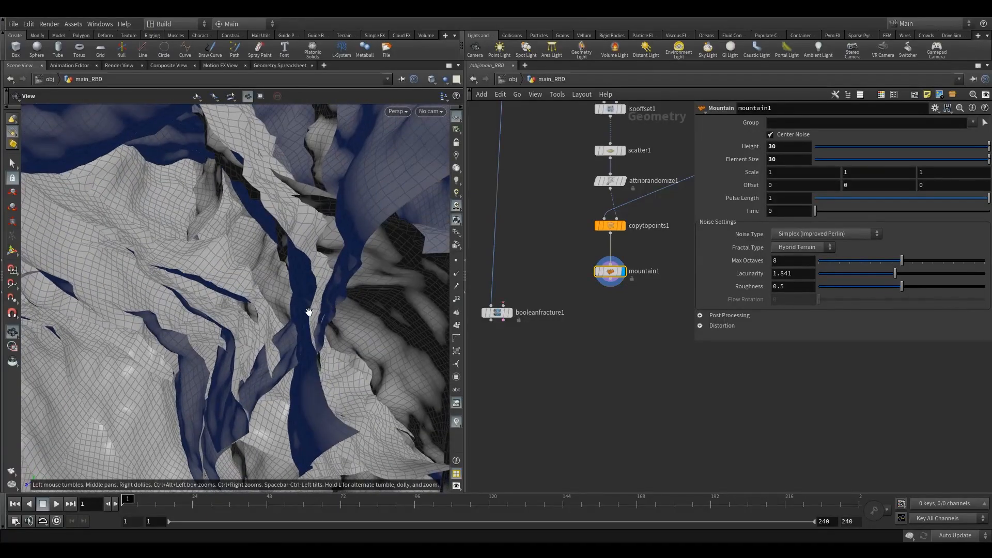
{"action": "left_click_drag", "start_coordinate": [219, 358], "coordinate": [160, 361]}
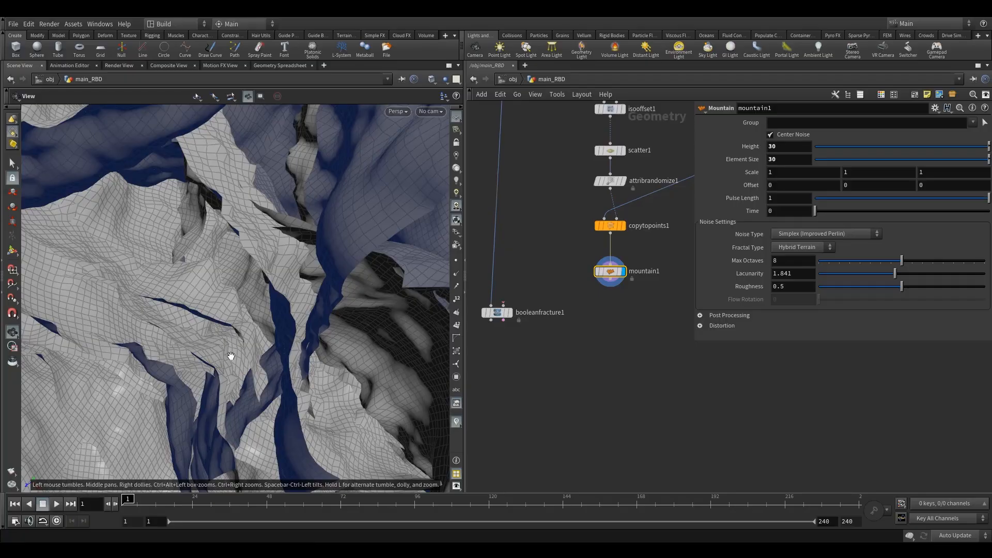
{"action": "left_click_drag", "start_coordinate": [322, 337], "coordinate": [405, 217]}
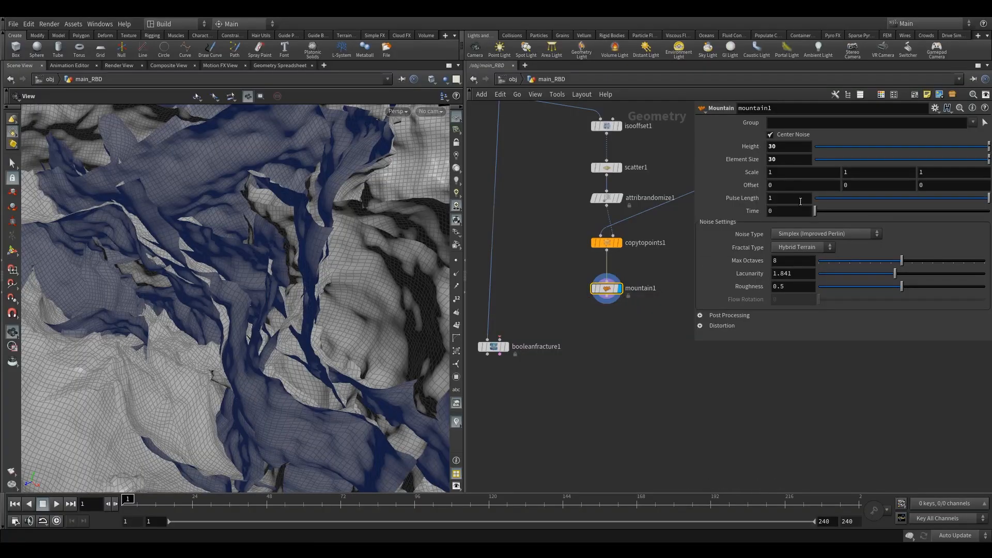
Insert a For-Each Connected Piece loop in the network below the copied grids
{"action": "left_click_drag", "start_coordinate": [608, 289], "coordinate": [609, 280]}
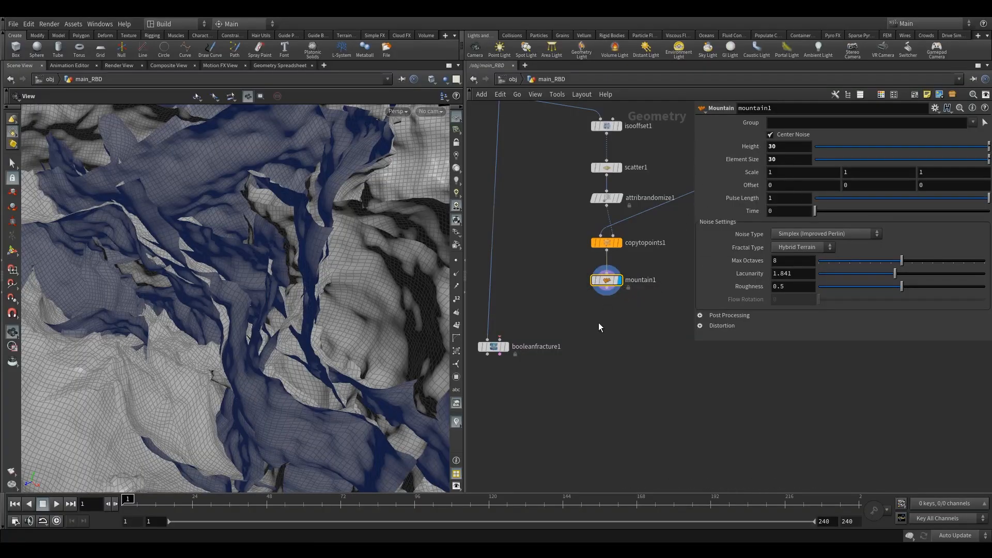
{"action": "middle_click_drag", "start_coordinate": [599, 324], "coordinate": [598, 317]}
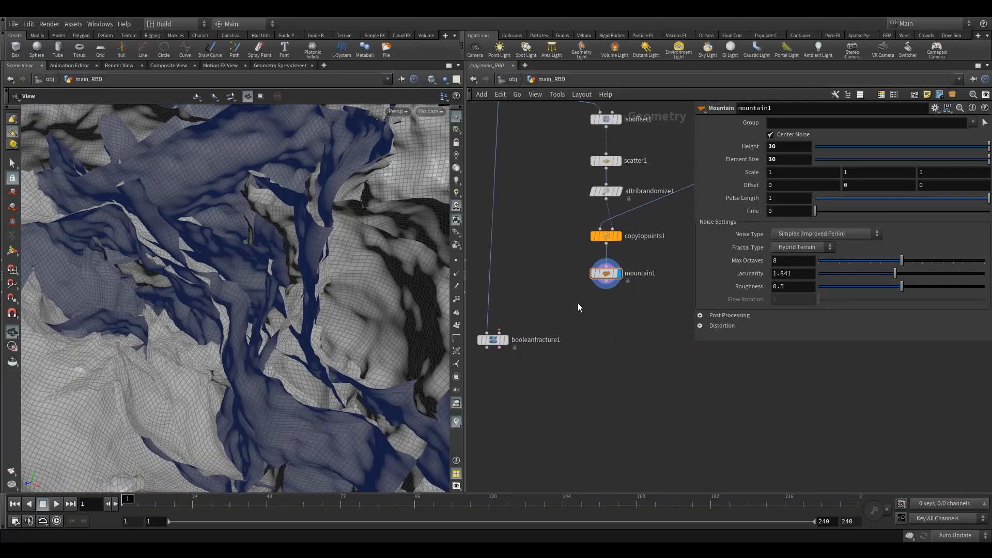
{"action": "key", "text": "Tab"}
{"action": "type", "text": "fo"}
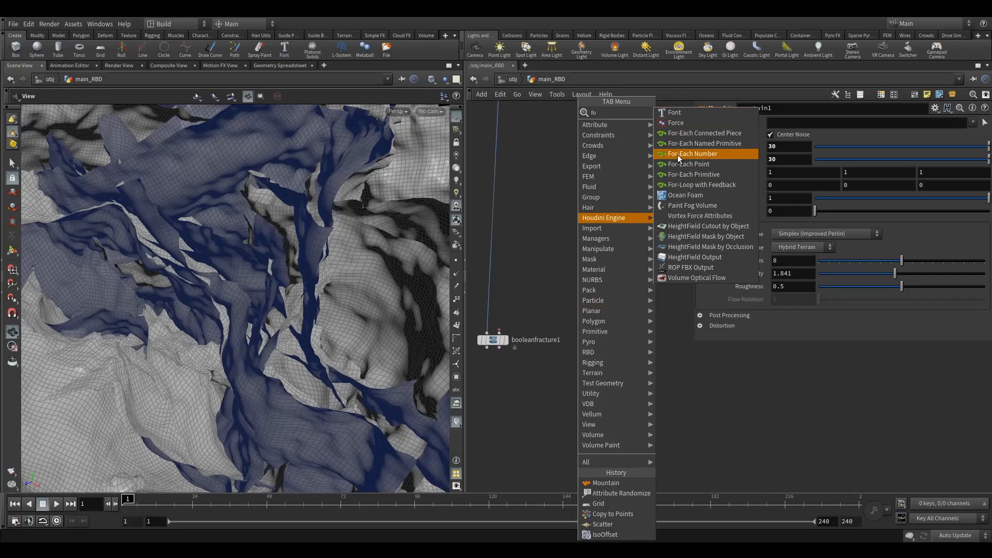
{"action": "left_click", "coordinate": [726, 134]}
{"action": "left_click", "coordinate": [582, 297]}
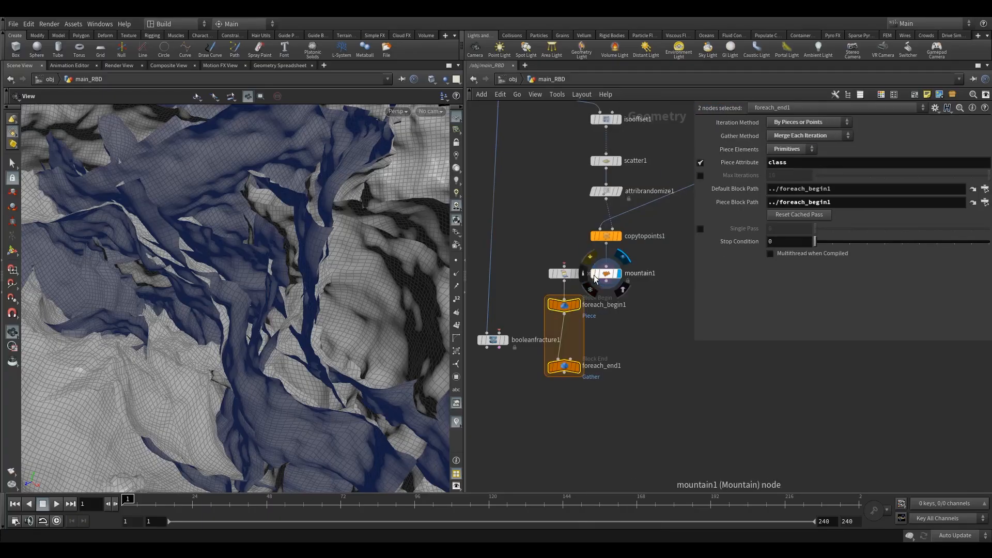
Move the Mountain node aside and wire copytopoints1 into the loop's connectivity node
{"action": "left_click_drag", "start_coordinate": [605, 272], "coordinate": [638, 273]}
{"action": "left_click", "coordinate": [563, 277]}
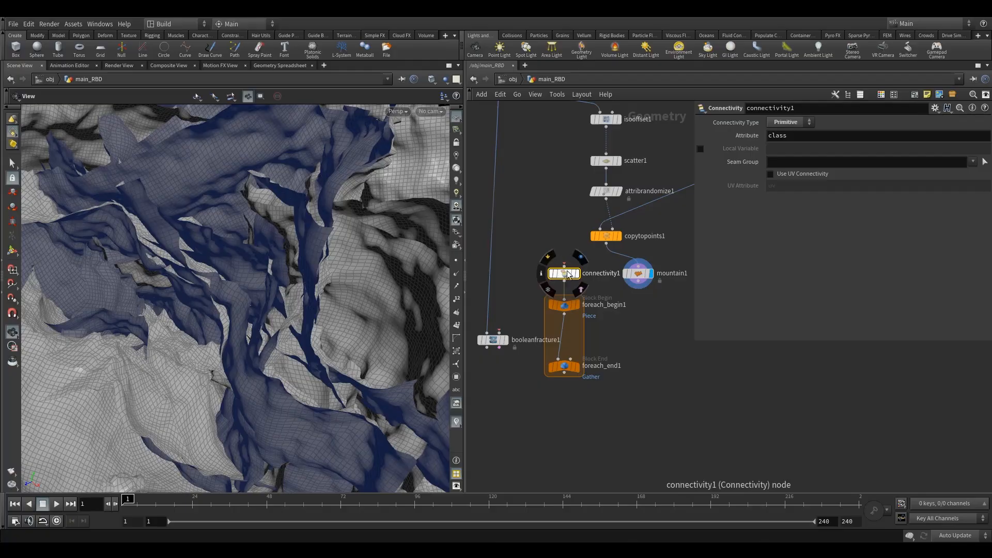
{"action": "left_click", "coordinate": [790, 136]}
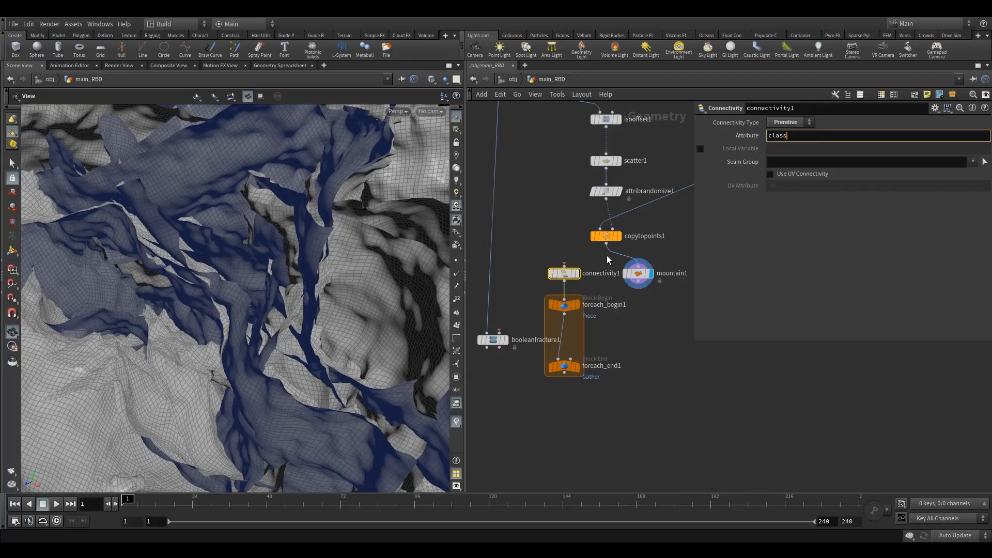
{"action": "left_click_drag", "start_coordinate": [607, 243], "coordinate": [564, 266]}
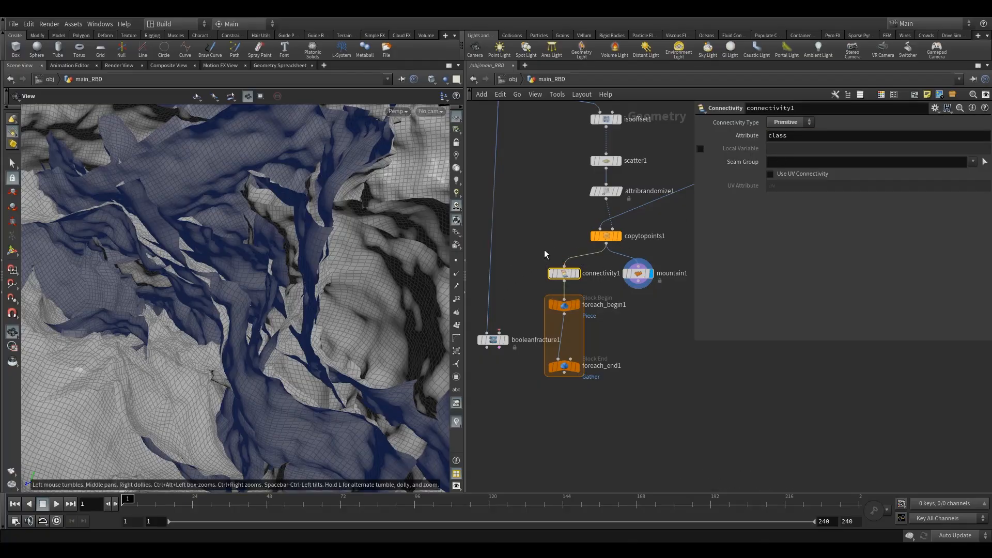
{"action": "left_click", "coordinate": [800, 139]}
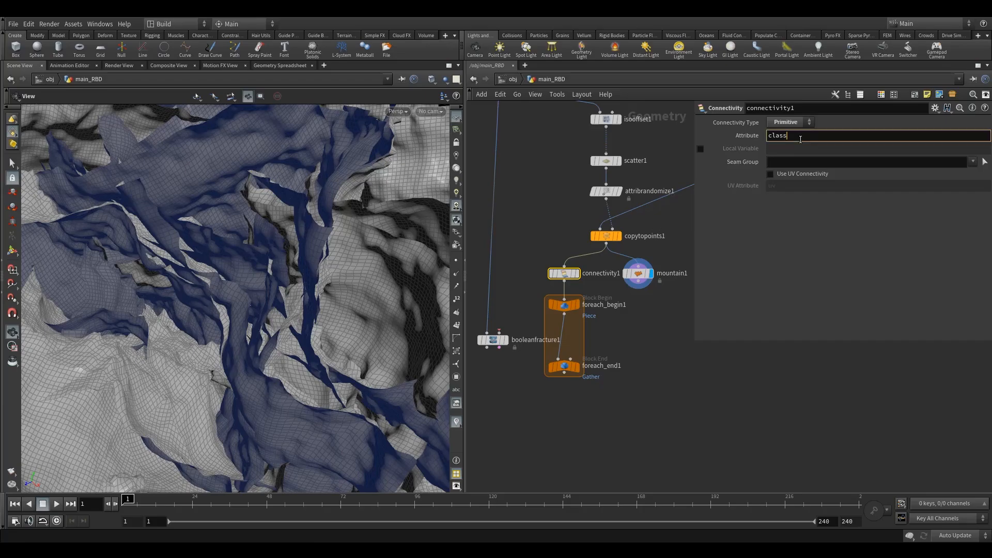
Place the Mountain node inside the loop between foreach_begin1 and foreach_end1
{"action": "left_click_drag", "start_coordinate": [371, 243], "coordinate": [408, 289]}
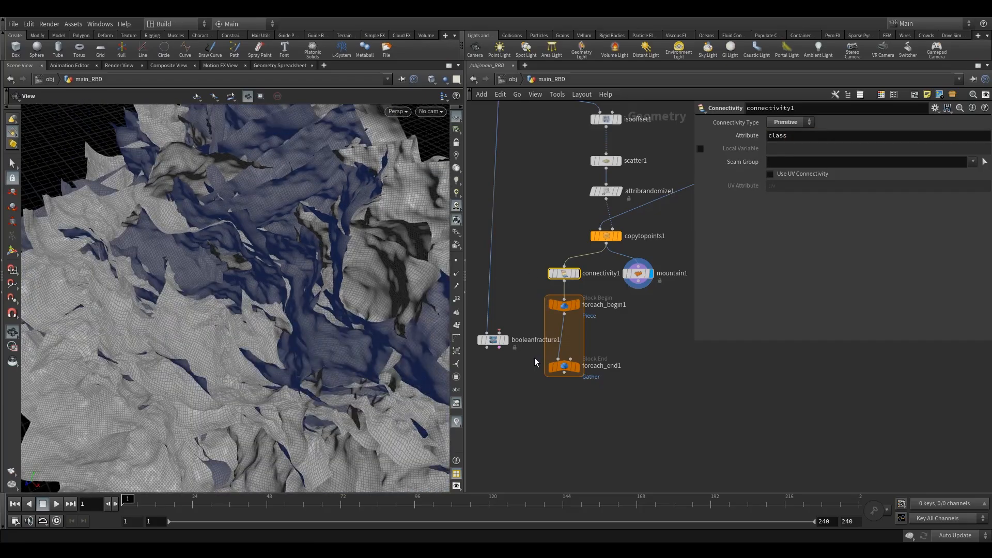
{"action": "left_click", "coordinate": [564, 367]}
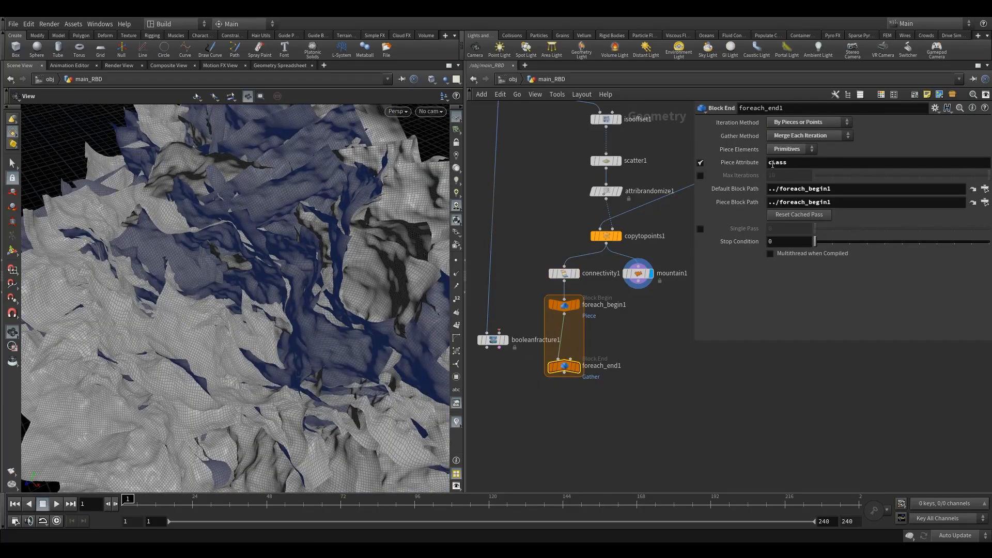
{"action": "scroll", "coordinate": [662, 328], "scroll_direction": "down", "scroll_amount": 2}
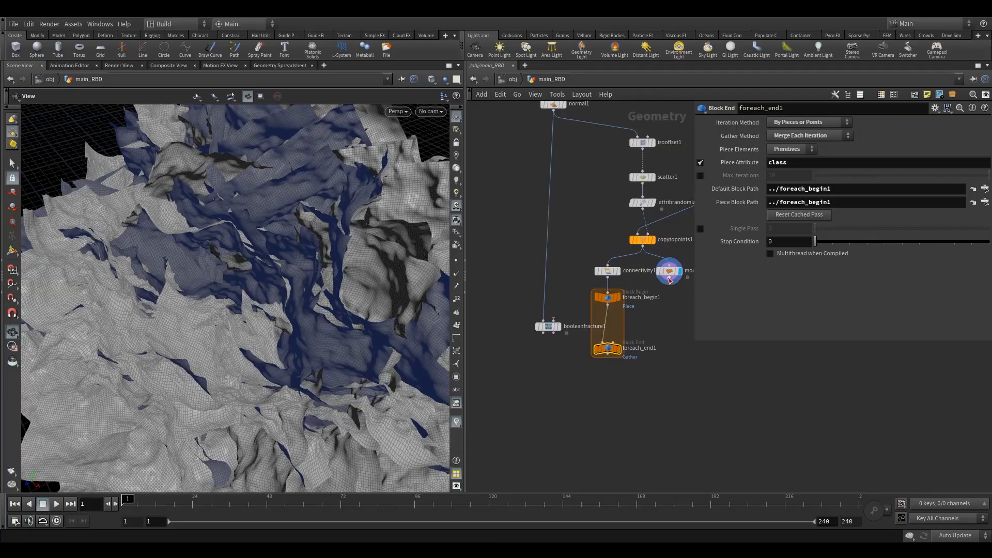
{"action": "left_click_drag", "start_coordinate": [669, 279], "coordinate": [534, 335]}
{"action": "middle_click_drag", "start_coordinate": [564, 297], "coordinate": [547, 254]}
{"action": "left_click_drag", "start_coordinate": [562, 295], "coordinate": [568, 300]}
{"action": "left_click", "coordinate": [560, 325]}
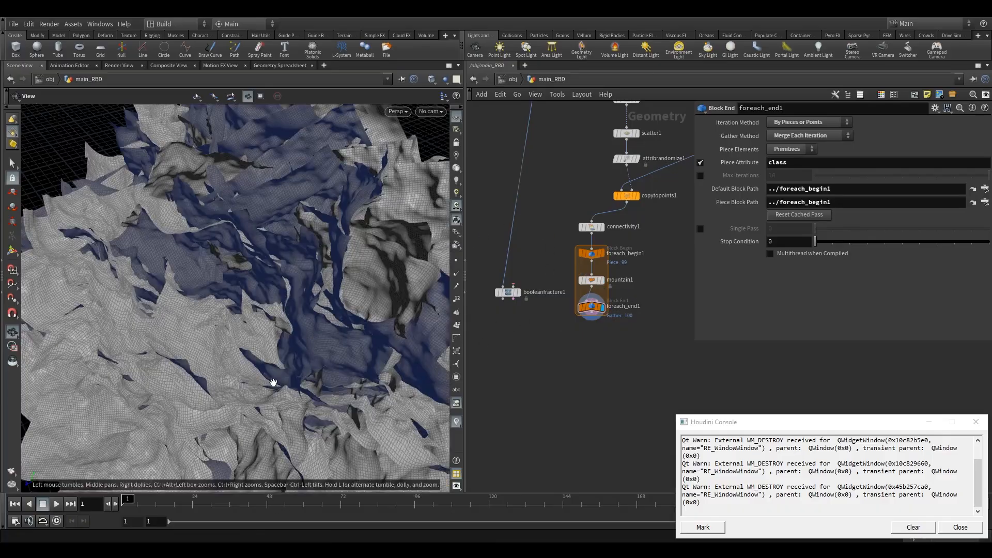
Enable Single Pass on the loop end to preview one piece through the Mountain node
{"action": "left_click_drag", "start_coordinate": [271, 380], "coordinate": [305, 330]}
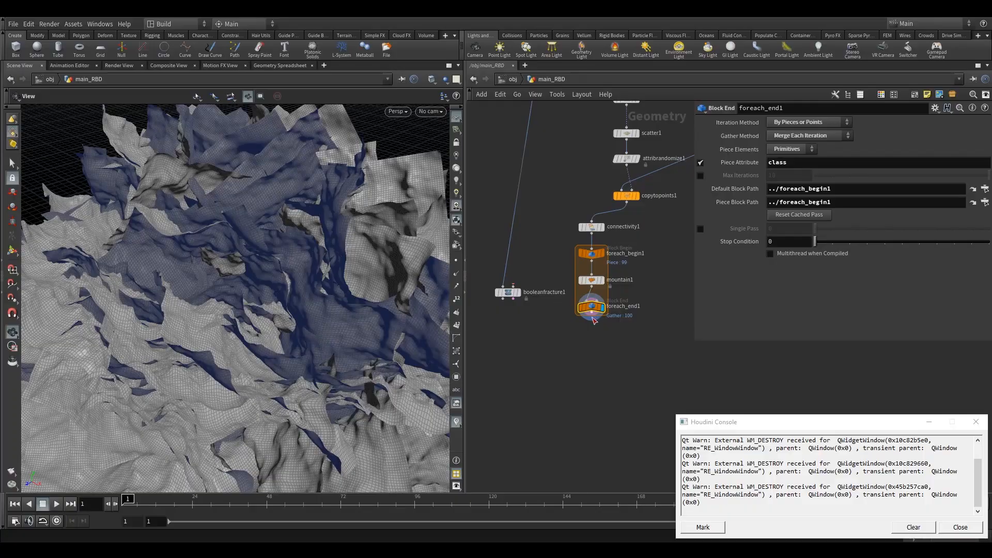
{"action": "left_click", "coordinate": [700, 229]}
{"action": "middle_click_drag", "start_coordinate": [357, 333], "coordinate": [343, 279]}
{"action": "mouse_move", "coordinate": [815, 229]}
{"action": "left_mouse_down"}
{"action": "mouse_move", "coordinate": [845, 231]}
{"action": "mouse_move", "coordinate": [815, 231]}
{"action": "left_mouse_up"}
{"action": "left_click", "coordinate": [594, 281]}
{"action": "left_click_drag", "start_coordinate": [515, 295], "coordinate": [497, 309]}
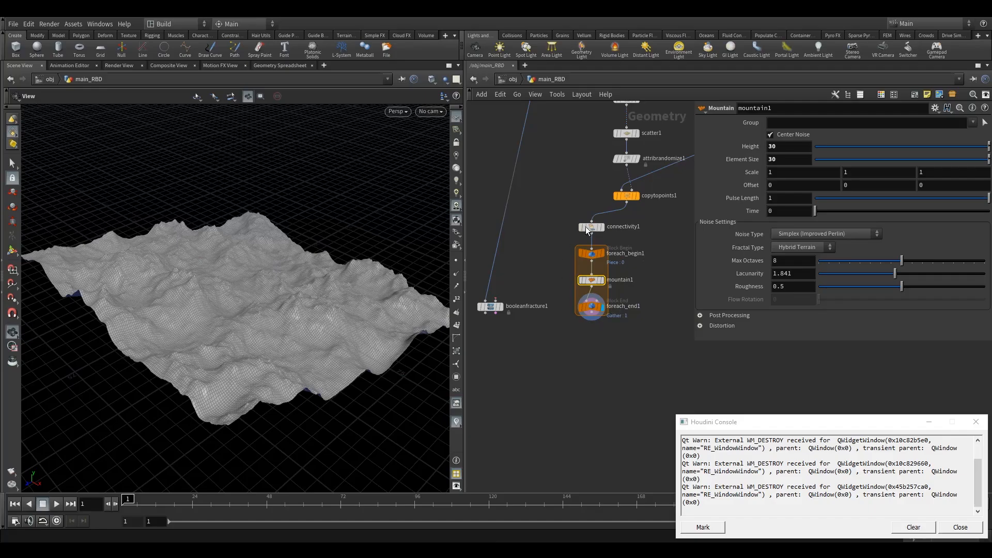
{"action": "scroll", "coordinate": [649, 269], "scroll_direction": "up", "scroll_amount": 3}
{"action": "mouse_move", "coordinate": [578, 301]}
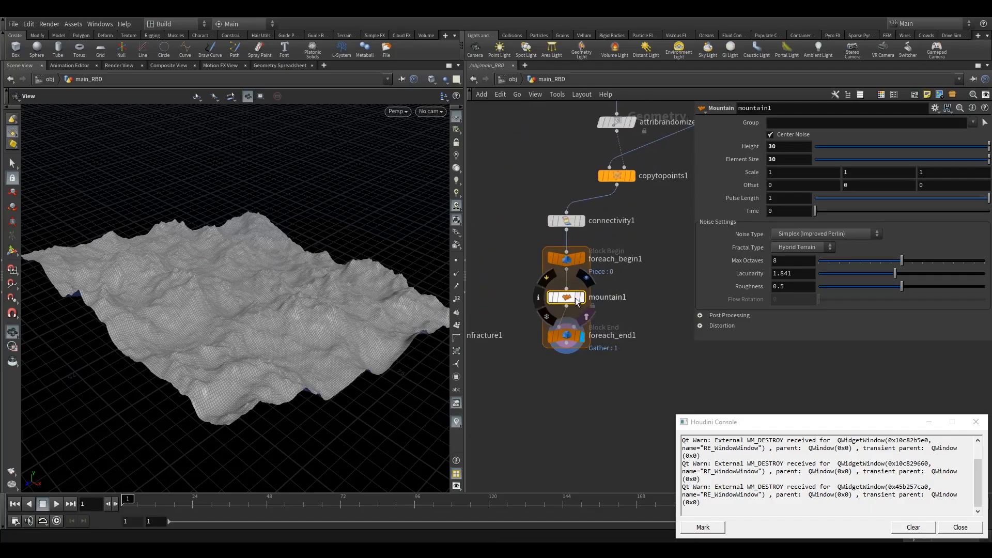
{"action": "left_click_drag", "start_coordinate": [576, 298], "coordinate": [575, 294]}
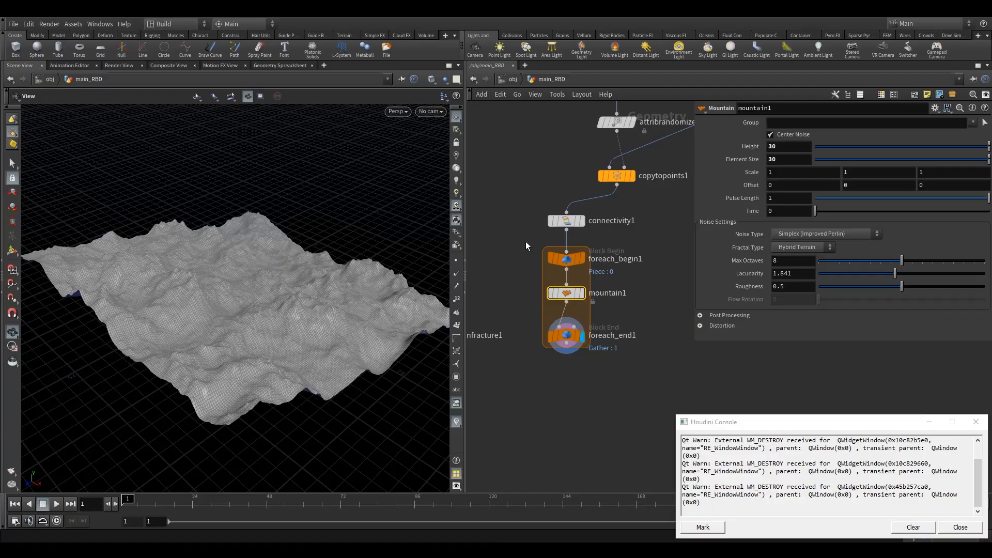
Create a Meta Import node from foreach_begin1 and place it beside the loop
{"action": "left_click", "coordinate": [566, 259]}
{"action": "left_click", "coordinate": [806, 161]}
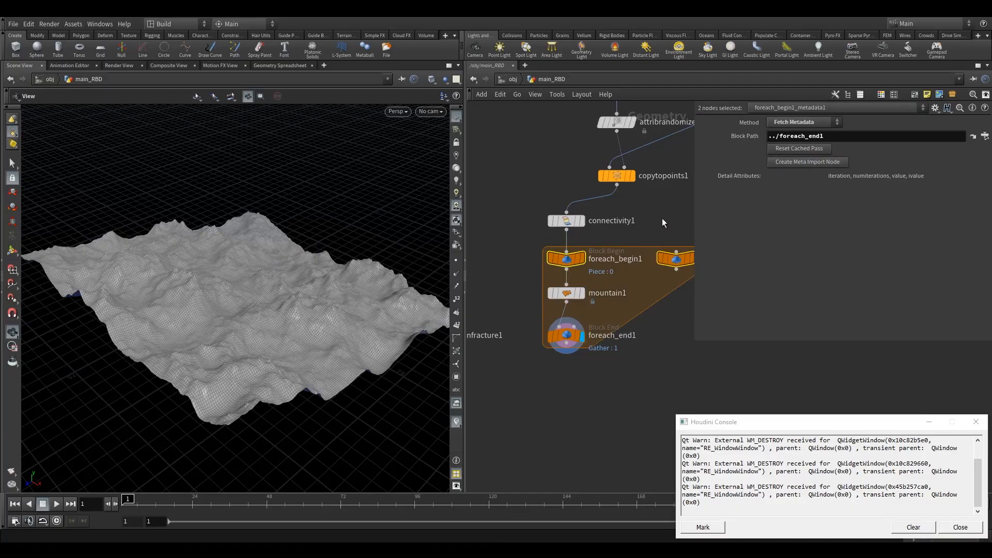
{"action": "left_click", "coordinate": [650, 271]}
{"action": "left_click_drag", "start_coordinate": [645, 260], "coordinate": [643, 292]}
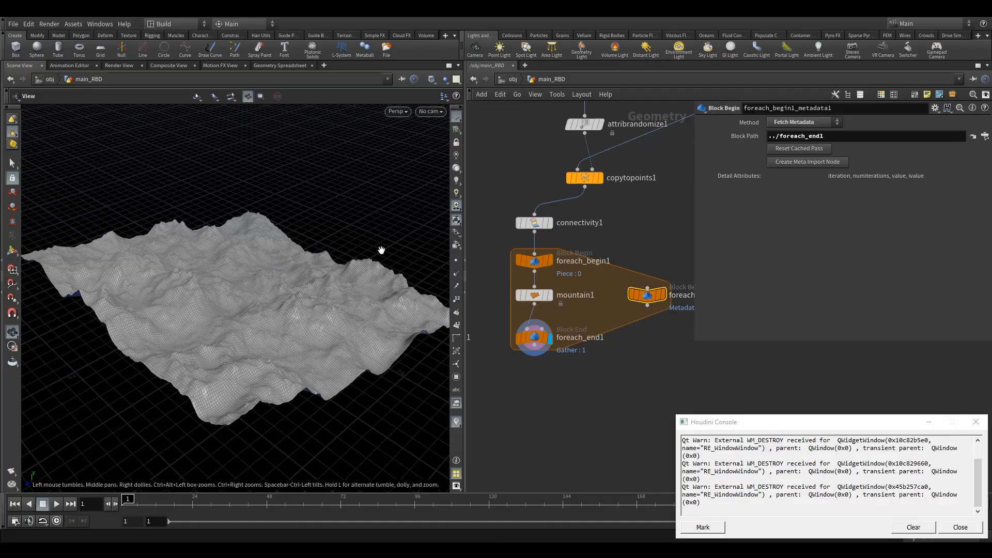
Open the Geometry Spreadsheet and inspect the metadata node's detail attributes
{"action": "left_click", "coordinate": [280, 65]}
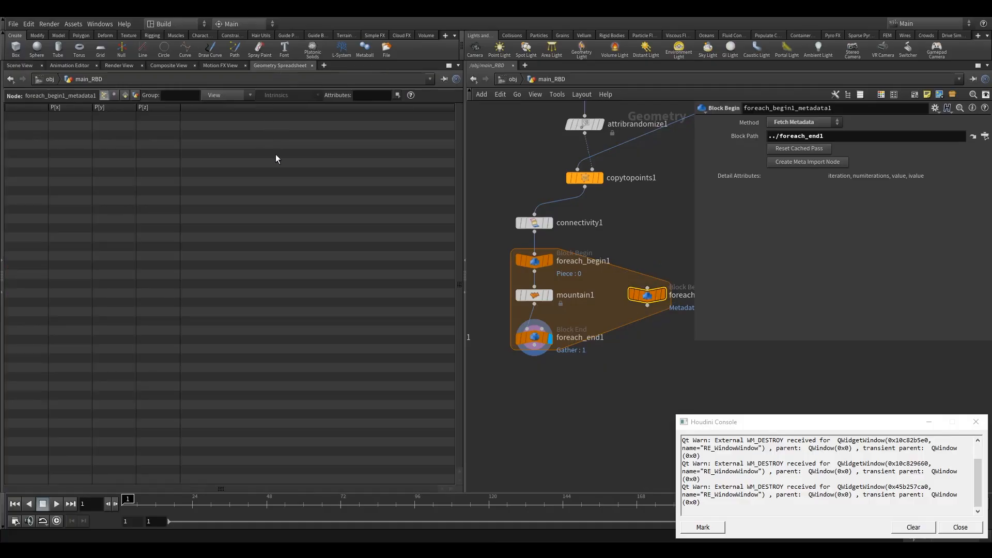
{"action": "left_click", "coordinate": [125, 95]}
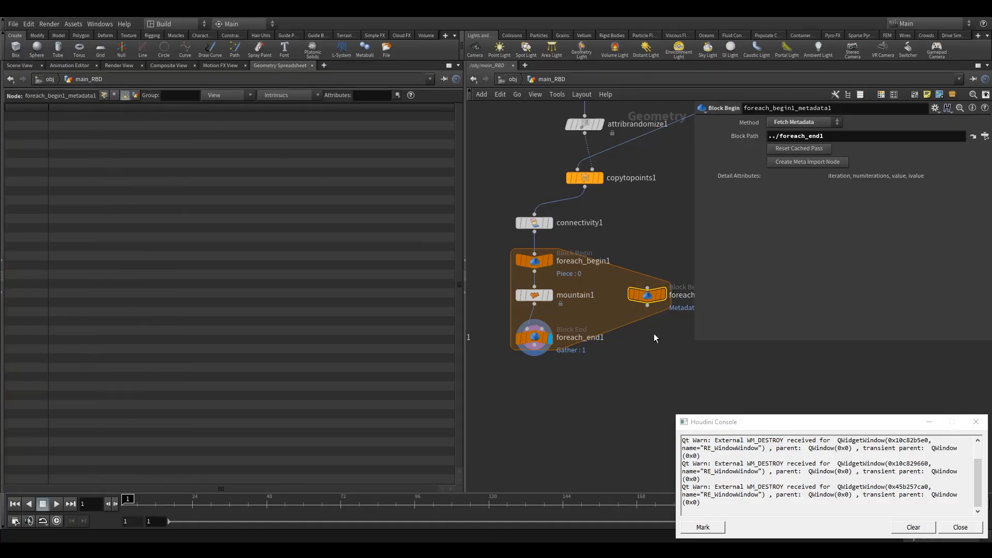
{"action": "left_click", "coordinate": [663, 295]}
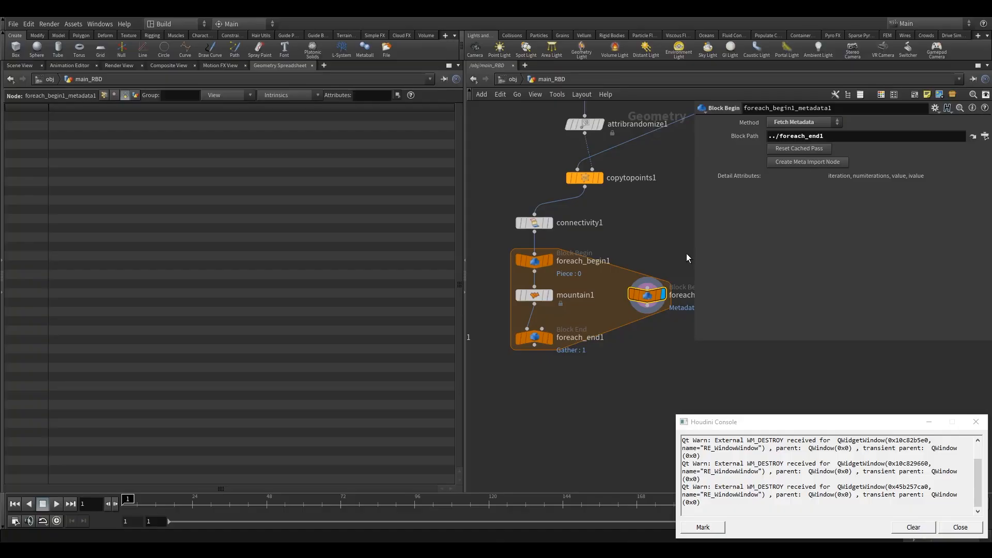
{"action": "left_click", "coordinate": [226, 96]}
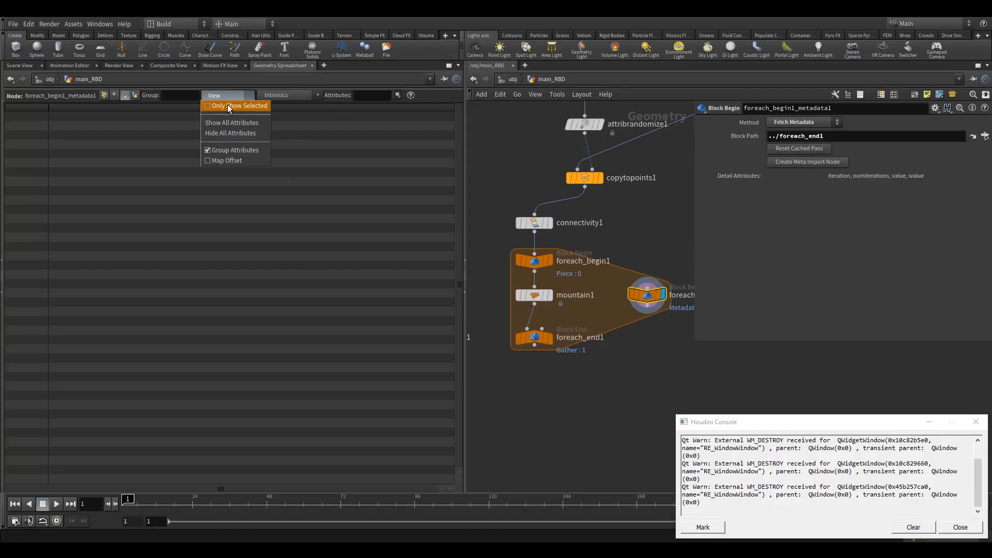
{"action": "left_click", "coordinate": [135, 95]}
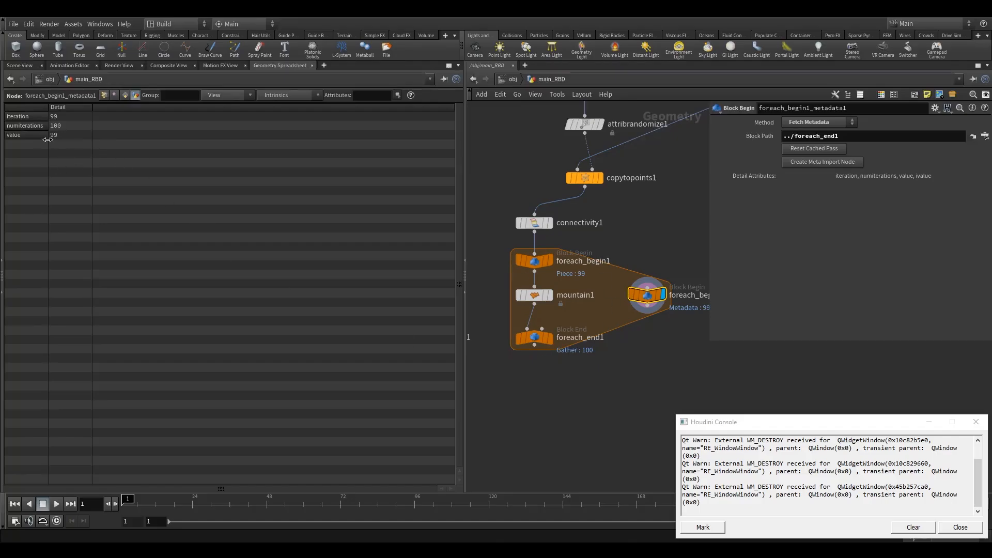
Return to the Scene View and display the Mountain node inside the loop
{"action": "left_click", "coordinate": [535, 293]}
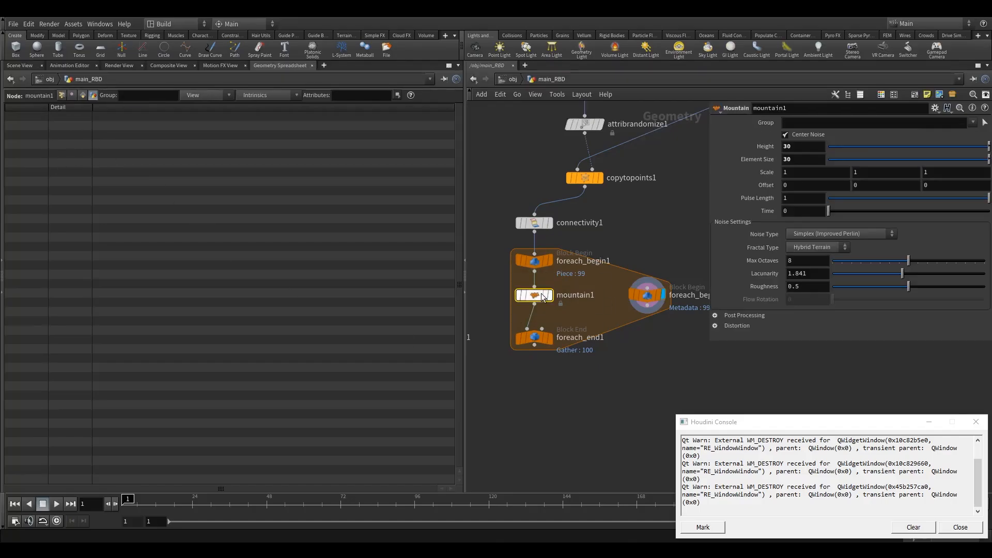
{"action": "left_click_drag", "start_coordinate": [535, 300], "coordinate": [538, 305]}
{"action": "left_click", "coordinate": [19, 65]}
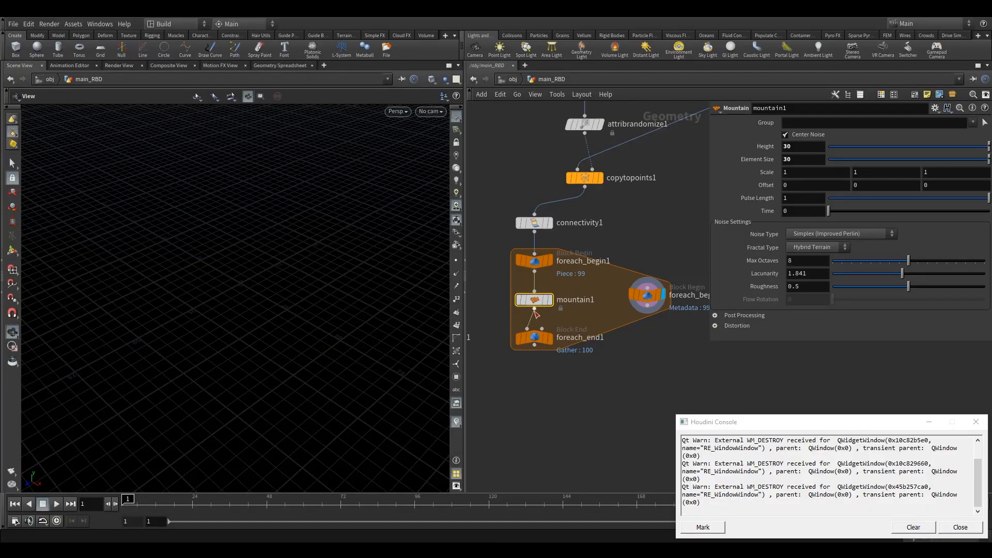
{"action": "left_click", "coordinate": [540, 336]}
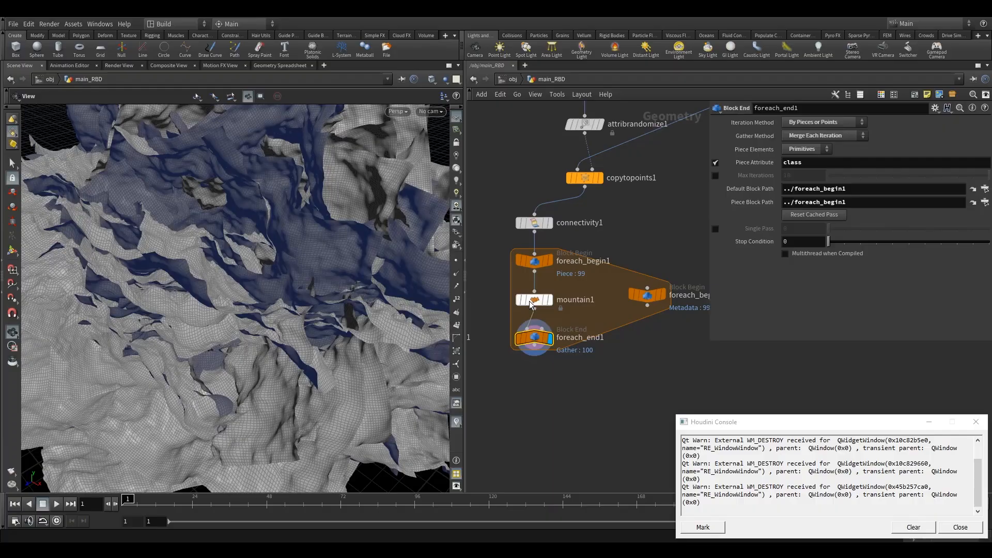
{"action": "left_click_drag", "start_coordinate": [495, 323], "coordinate": [496, 325]}
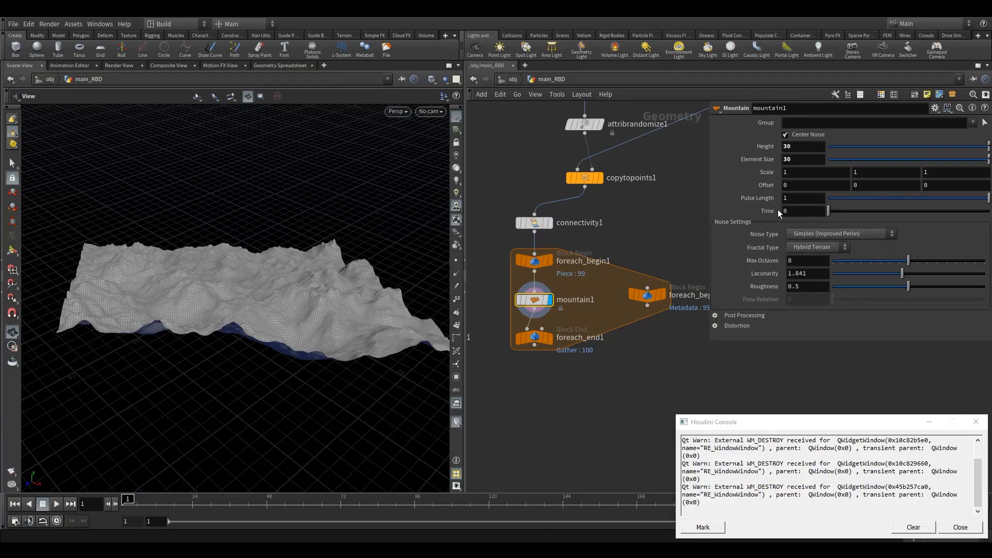
Try setting the Mountain node's Time to 1 and then 2
{"action": "left_click", "coordinate": [838, 212]}
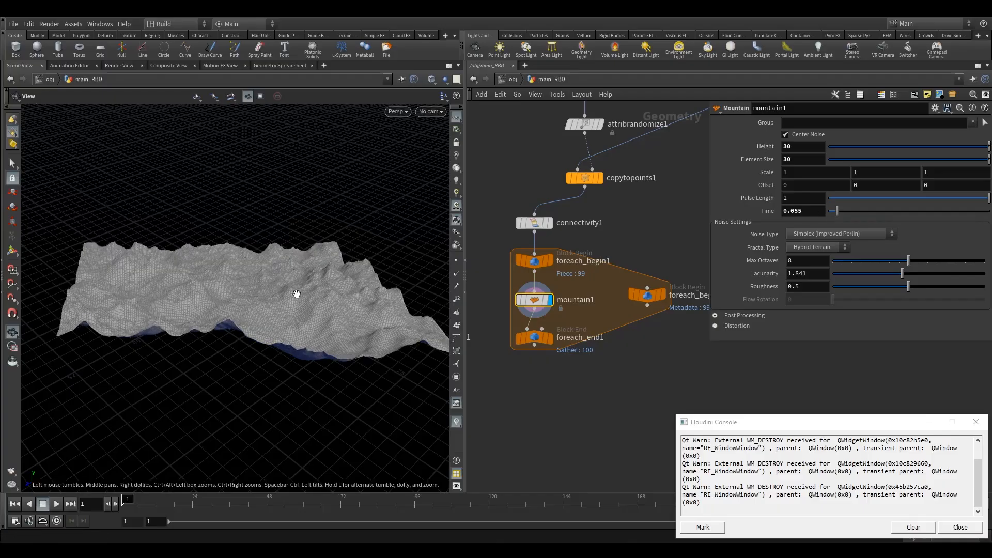
{"action": "left_click", "coordinate": [801, 211]}
{"action": "type", "text": "1"}
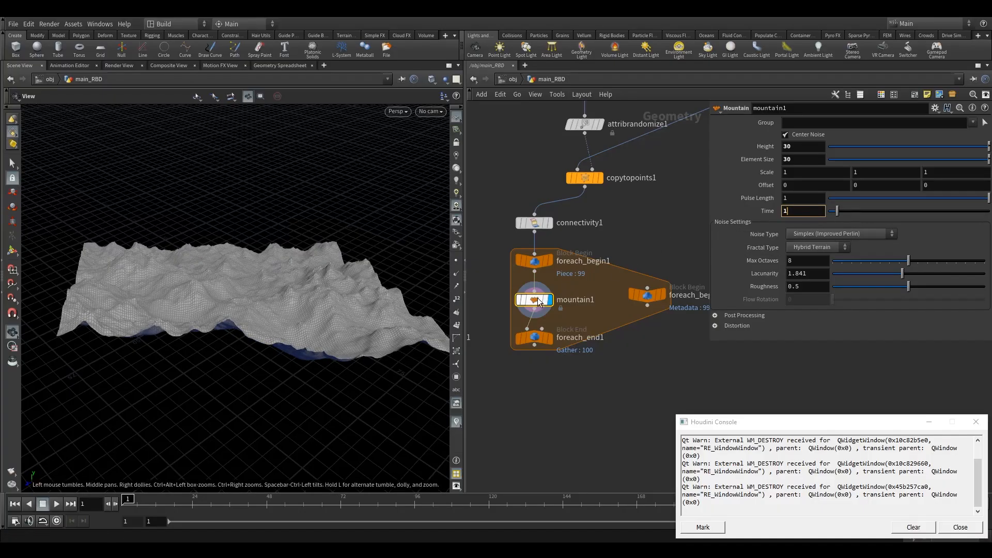
{"action": "key", "text": "Return"}
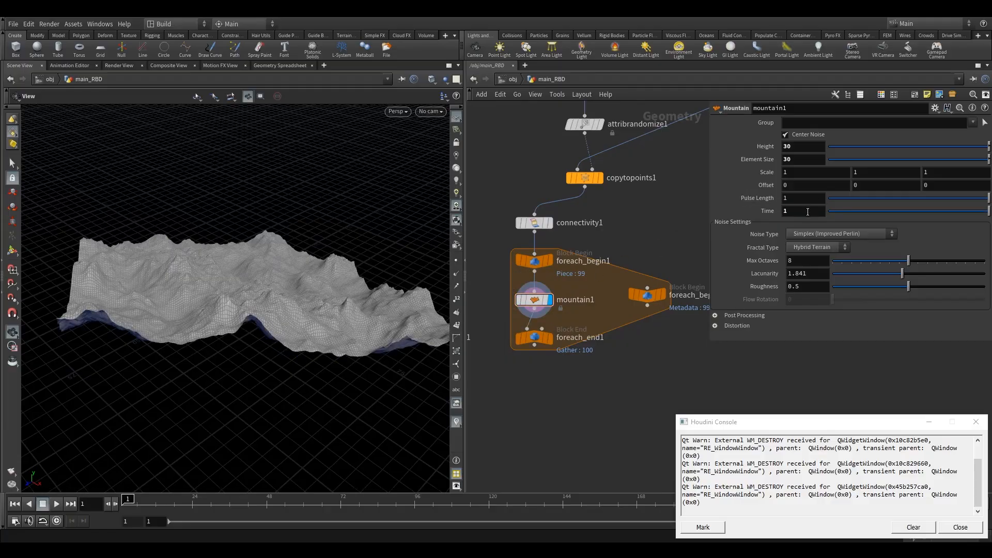
{"action": "left_click", "coordinate": [808, 212]}
{"action": "type", "text": "2"}
{"action": "key", "text": "Return"}
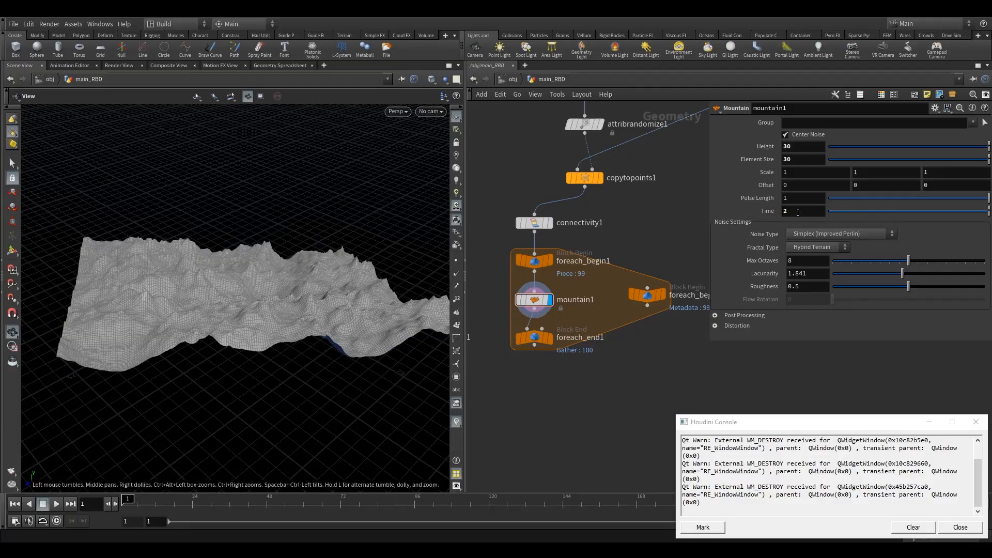
Set the Mountain node's Time to the expression detail("../foreach_begin1_metadata1/","value",0)
{"action": "double_click", "coordinate": [804, 214]}
{"action": "type", "text": "det"}
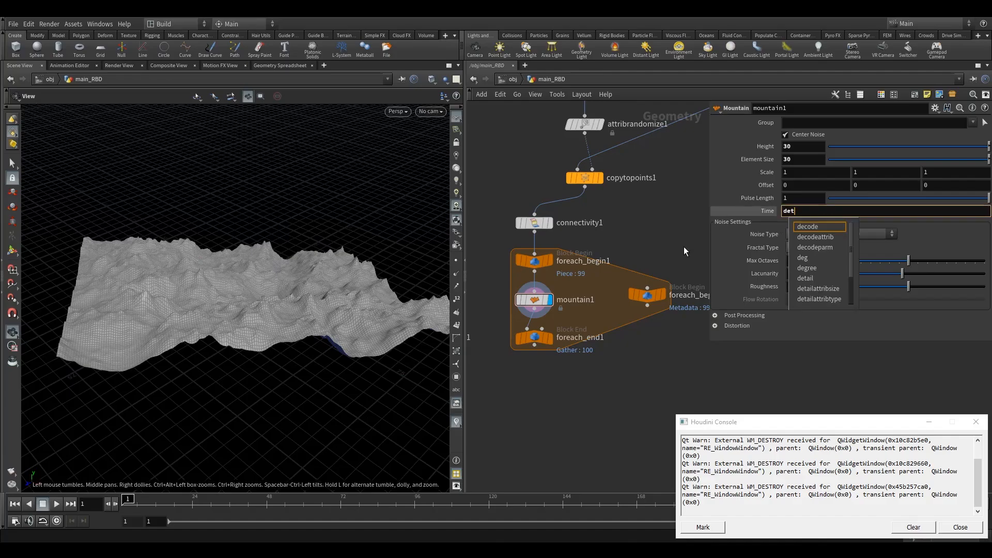
{"action": "type", "text": "ail"}
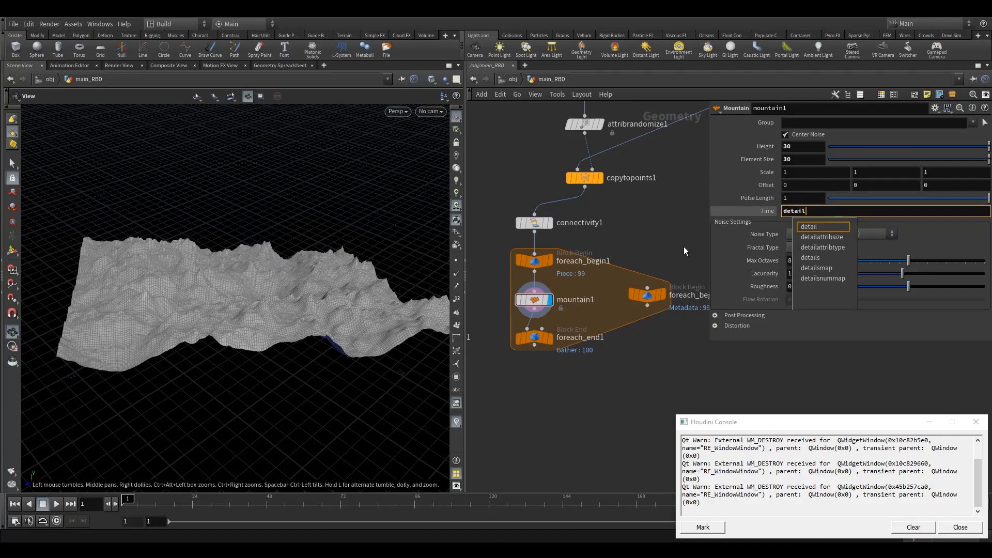
{"action": "type", "text": "("}
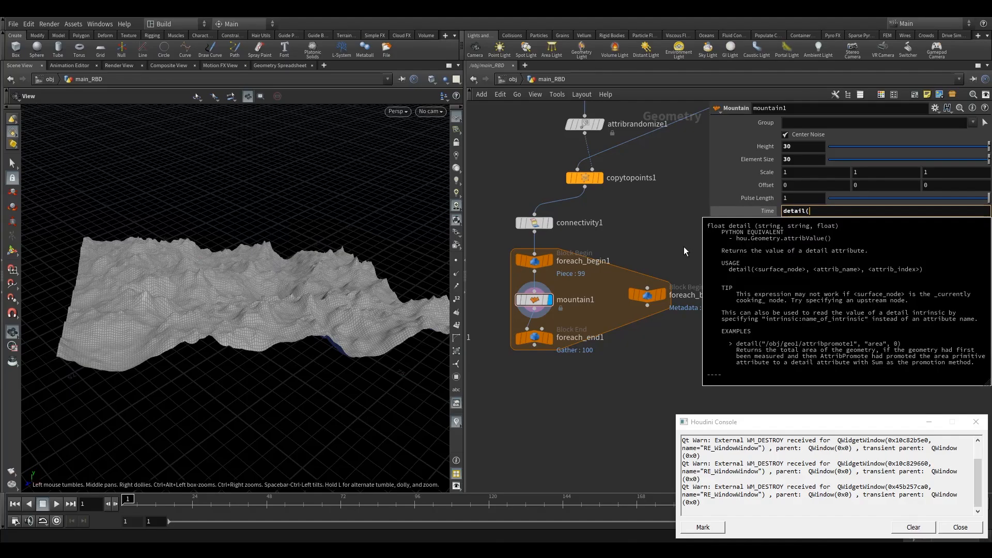
{"action": "type", "text": "\""}
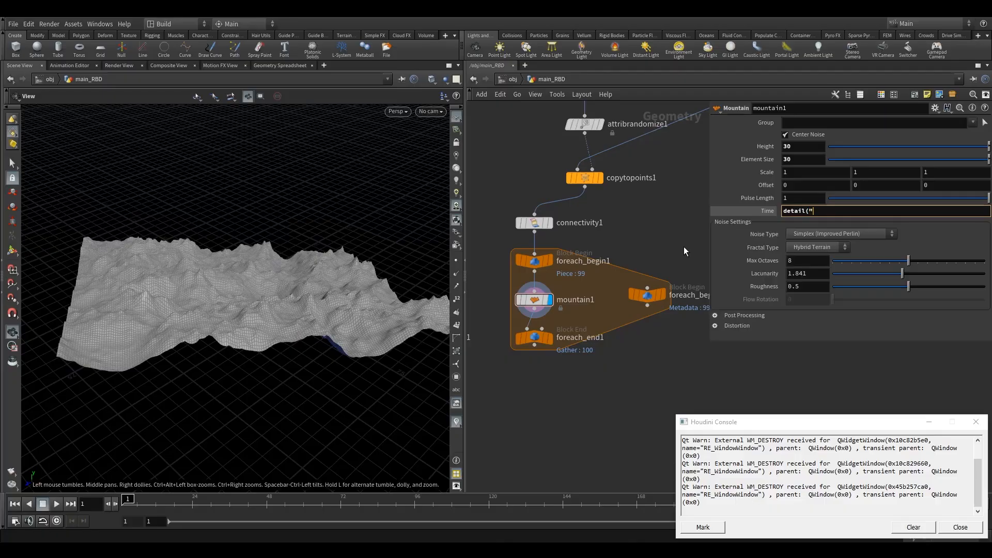
{"action": "type", "text": "../"}
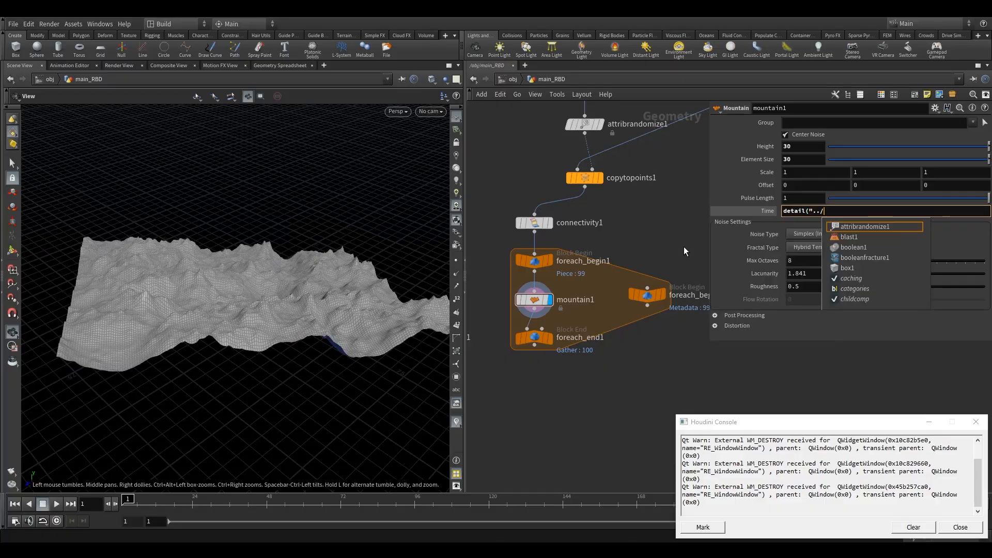
{"action": "type", "text": "for"}
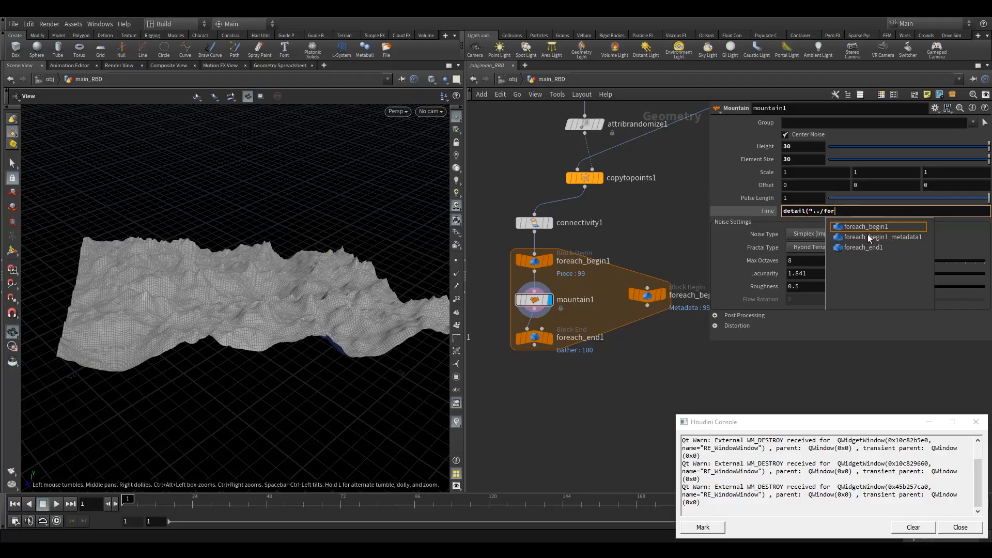
{"action": "left_click", "coordinate": [881, 237]}
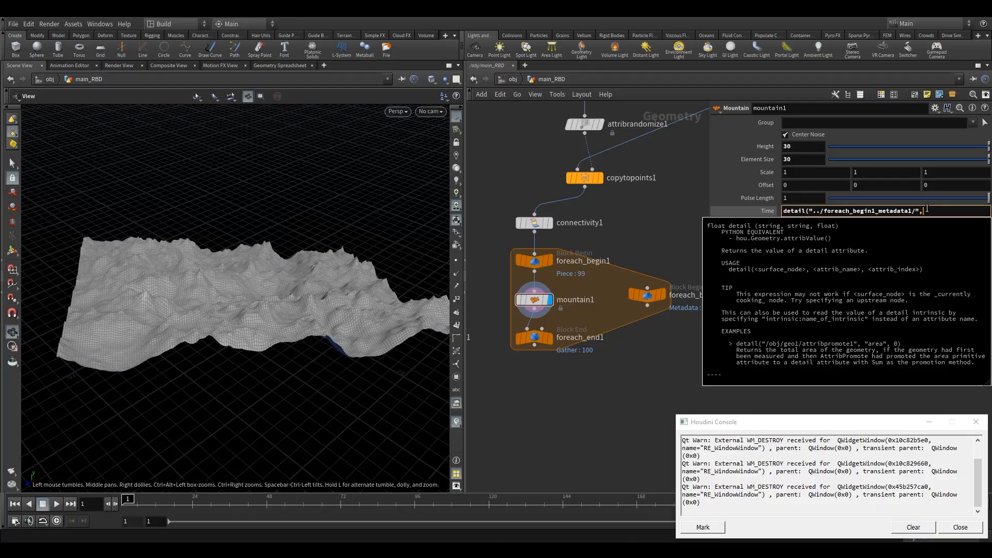
{"action": "type", "text": "\",\""}
{"action": "type", "text": "ial"}
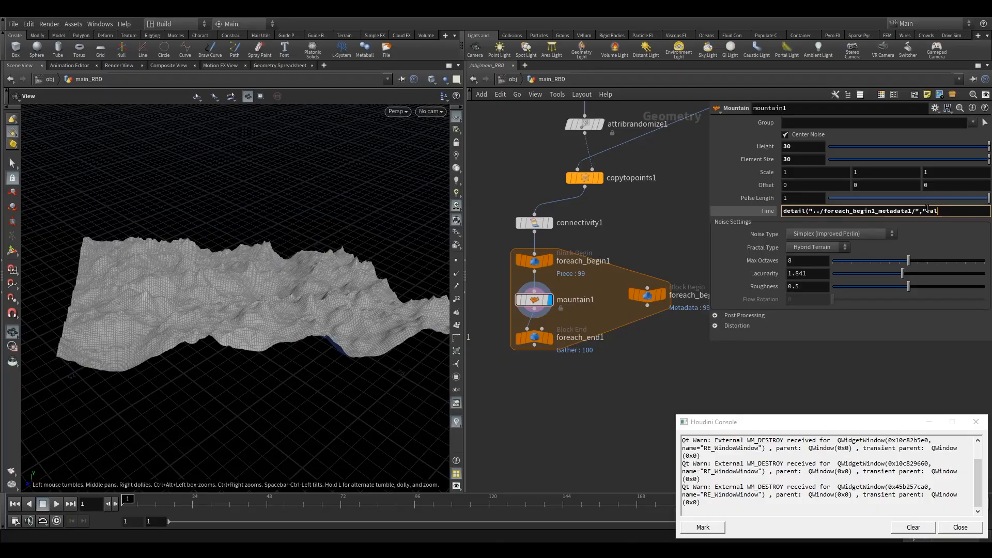
{"action": "type", "text": "ue\""}
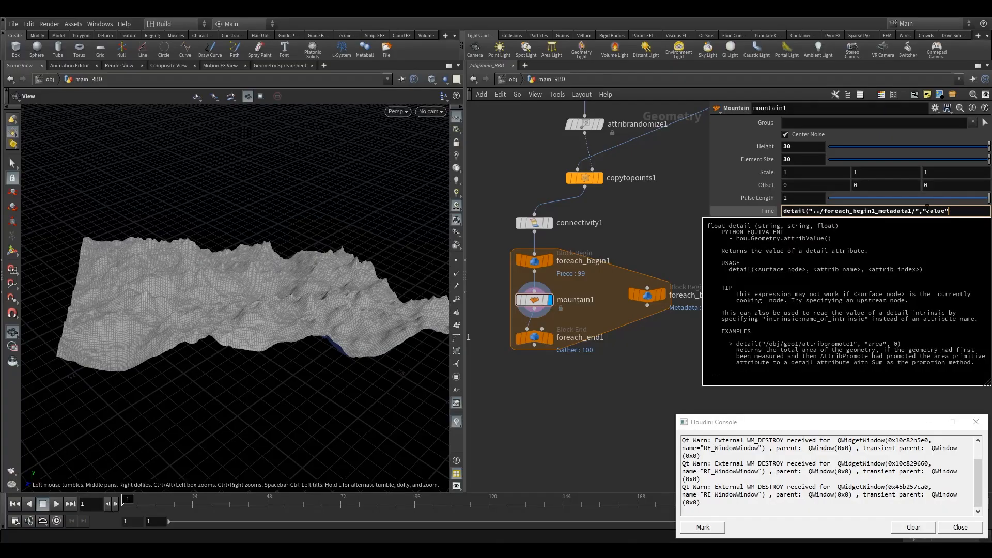
{"action": "type", "text": ",0)"}
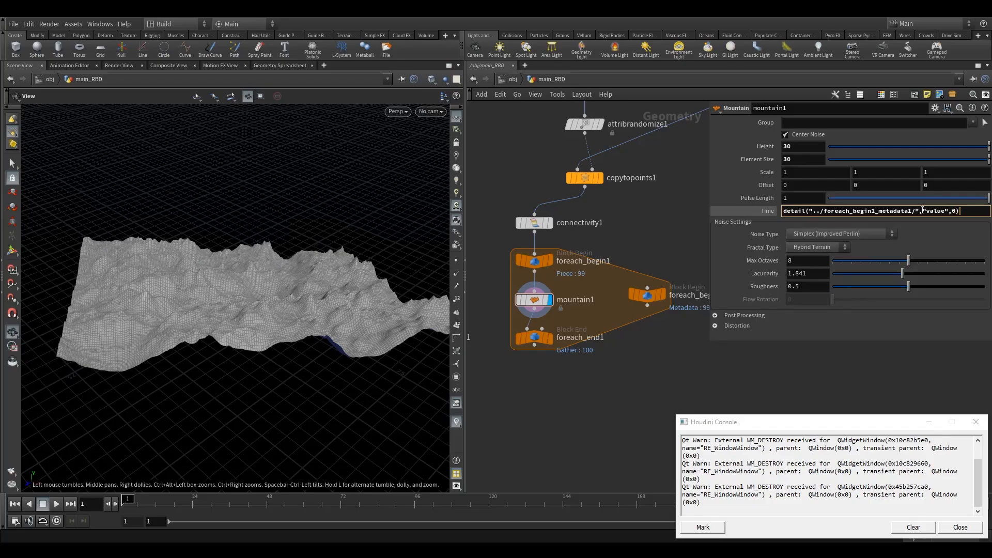
{"action": "key", "text": "Return"}
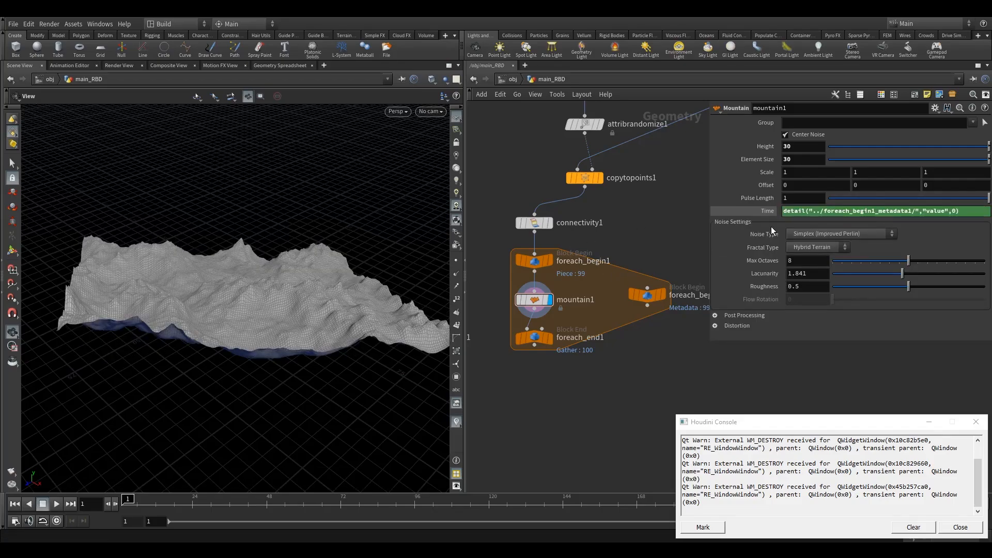
Display foreach_end1, enable its Single Pass and set Single Pass to 4 to preview one piece
{"action": "left_click", "coordinate": [767, 211]}
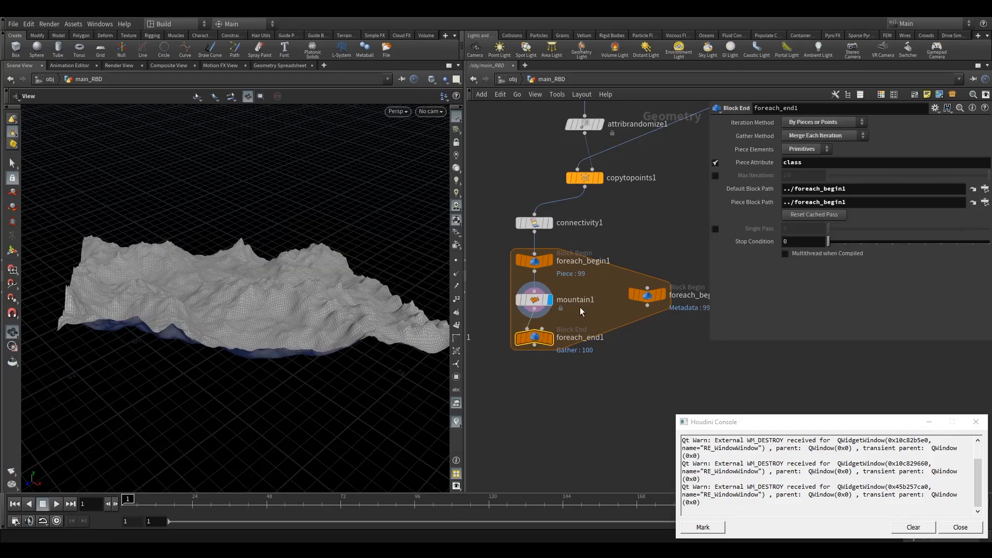
{"action": "left_click", "coordinate": [527, 335]}
{"action": "left_click", "coordinate": [716, 229]}
{"action": "left_click", "coordinate": [549, 338]}
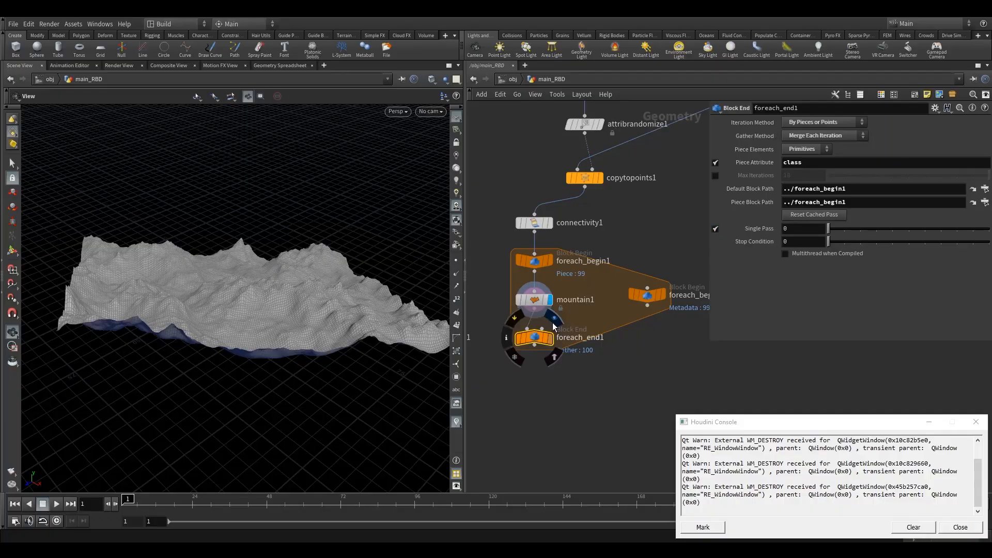
{"action": "left_click_drag", "start_coordinate": [538, 347], "coordinate": [539, 378]}
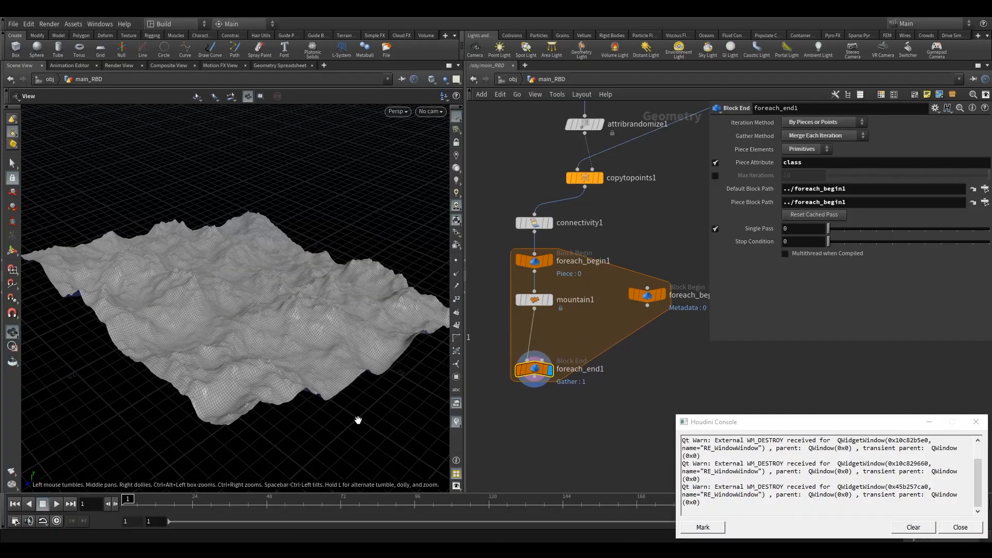
{"action": "left_click", "coordinate": [889, 234]}
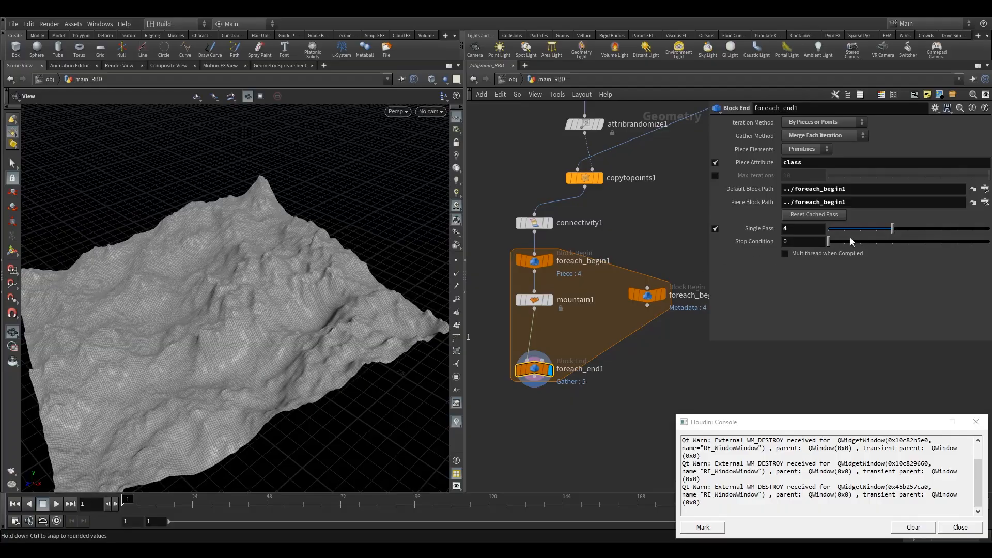
Check the Mountain node's Time, then tidy the network by moving the for-each loop nodes together
{"action": "left_click", "coordinate": [547, 301]}
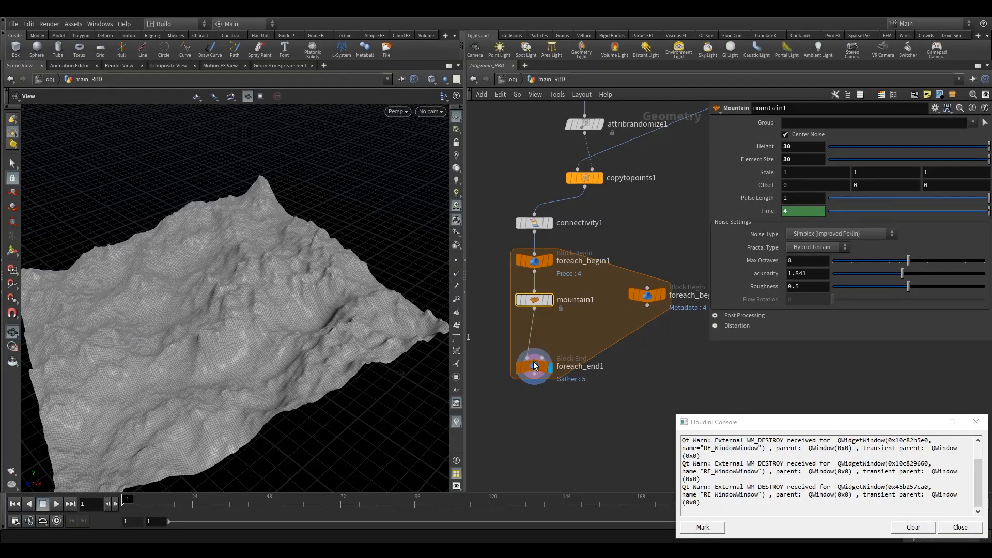
{"action": "left_click_drag", "start_coordinate": [541, 379], "coordinate": [541, 361]}
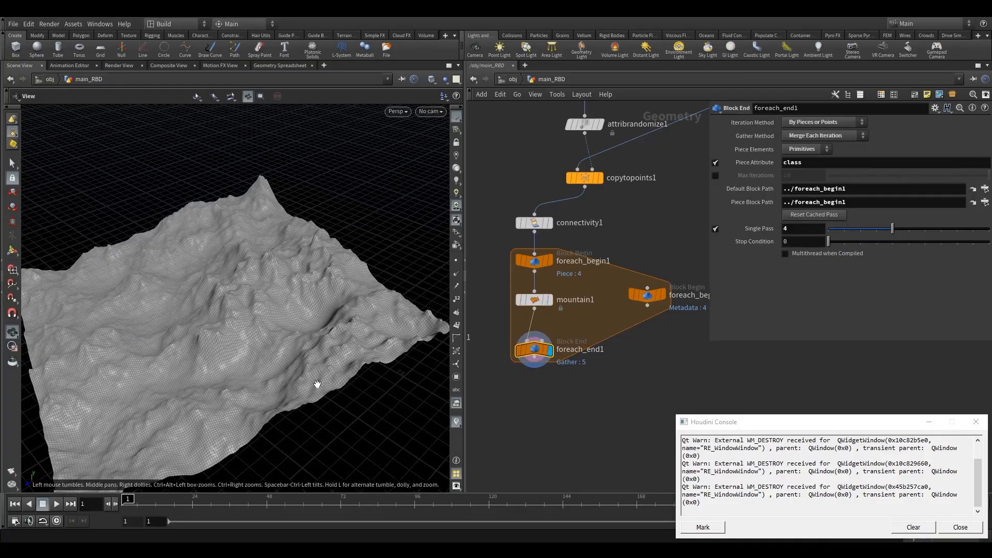
{"action": "middle_click_drag", "start_coordinate": [621, 376], "coordinate": [619, 329]}
{"action": "left_click_drag", "start_coordinate": [646, 248], "coordinate": [640, 248]}
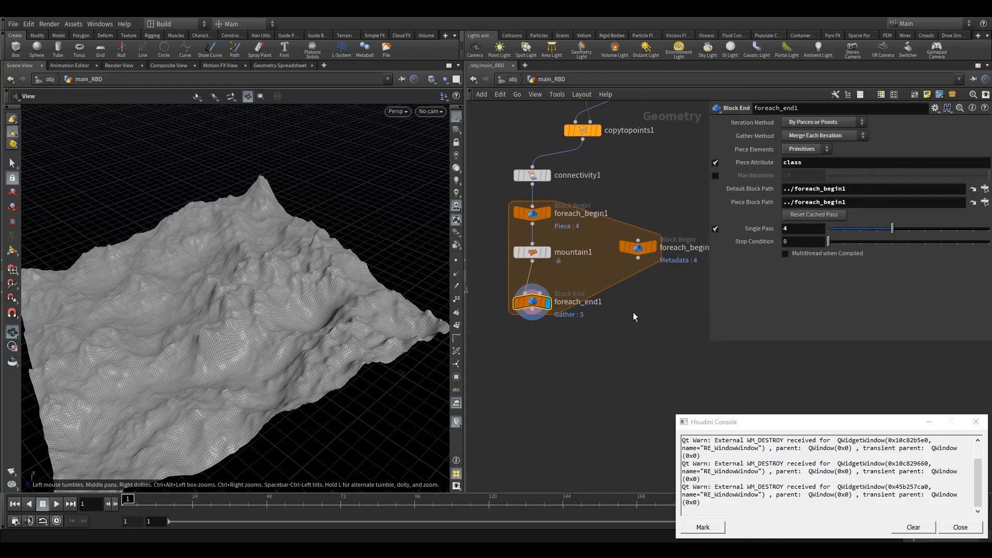
{"action": "middle_click_drag", "start_coordinate": [634, 312], "coordinate": [635, 327]}
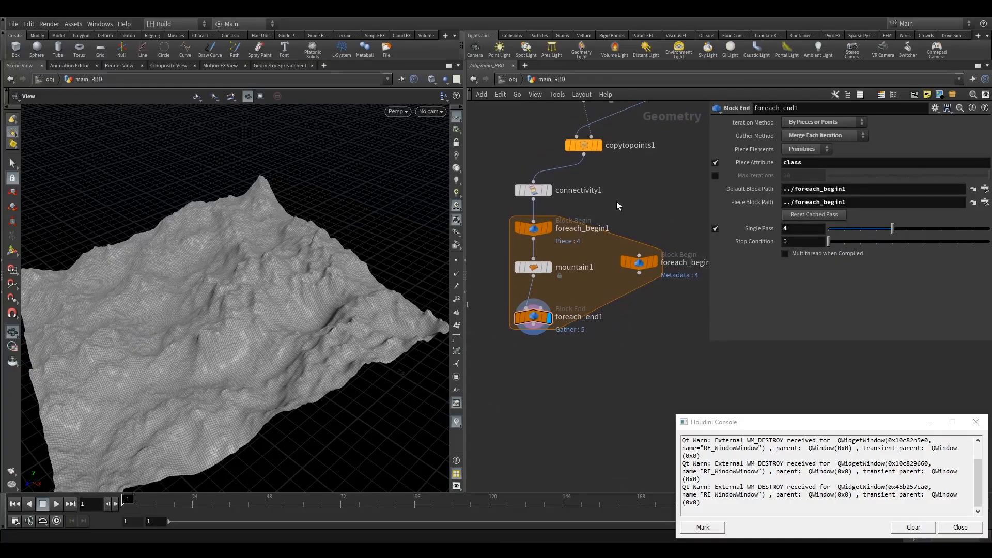
{"action": "scroll", "coordinate": [616, 264], "scroll_direction": "down", "scroll_amount": 3}
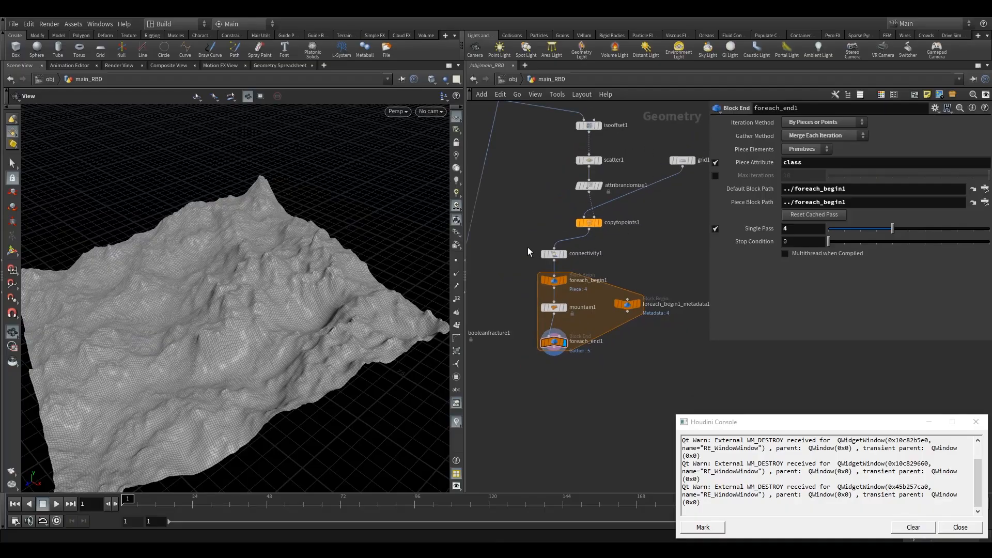
{"action": "left_click_drag", "start_coordinate": [528, 247], "coordinate": [654, 367]}
{"action": "left_click_drag", "start_coordinate": [555, 260], "coordinate": [590, 262]}
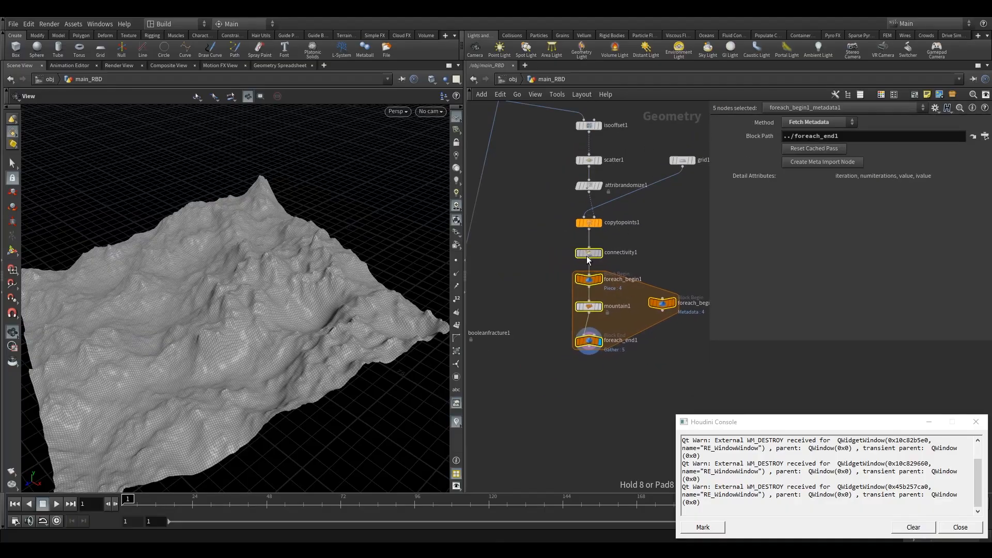
Turn off Single Pass on foreach_end1 so every piece is processed
{"action": "left_click", "coordinate": [596, 164]}
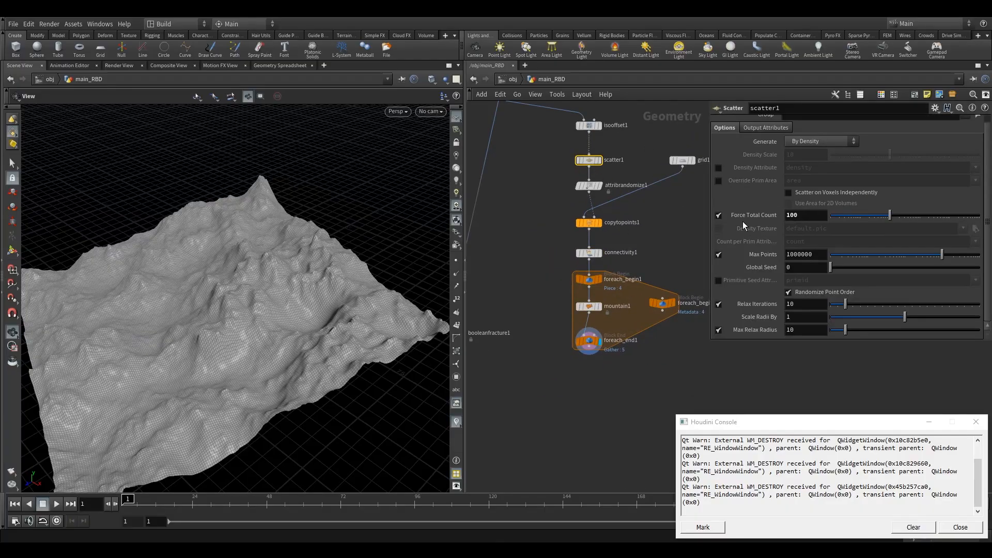
{"action": "left_click", "coordinate": [588, 340]}
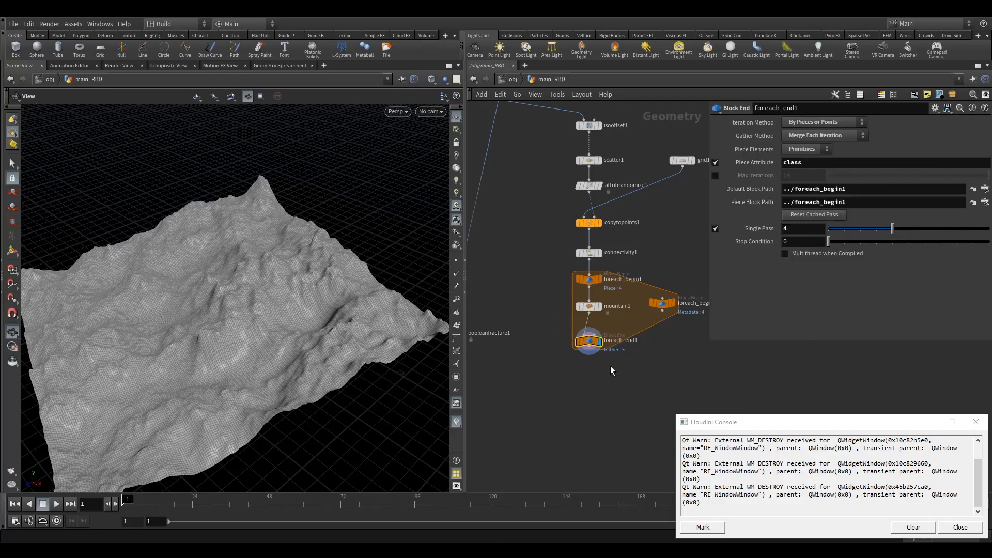
{"action": "middle_click_drag", "start_coordinate": [610, 366], "coordinate": [581, 331]}
{"action": "left_click_drag", "start_coordinate": [635, 280], "coordinate": [636, 283]}
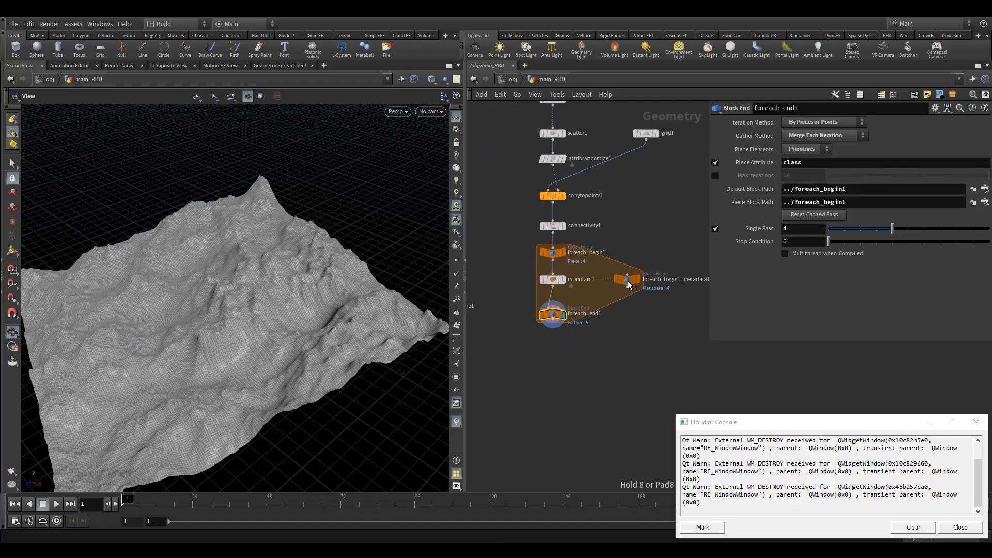
{"action": "left_click", "coordinate": [715, 228]}
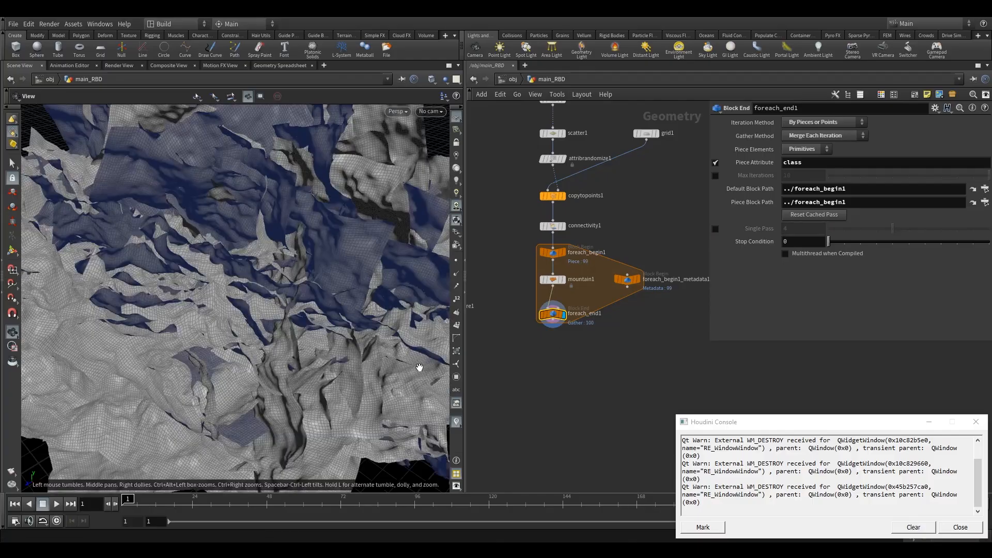
Orbit the viewport to examine the noise-displaced cutting grids of all pieces
{"action": "right_click_drag", "start_coordinate": [269, 374], "coordinate": [195, 410]}
{"action": "left_click_drag", "start_coordinate": [194, 410], "coordinate": [303, 359]}
{"action": "middle_click_drag", "start_coordinate": [304, 358], "coordinate": [289, 351]}
{"action": "right_click_drag", "start_coordinate": [290, 351], "coordinate": [487, 290]}
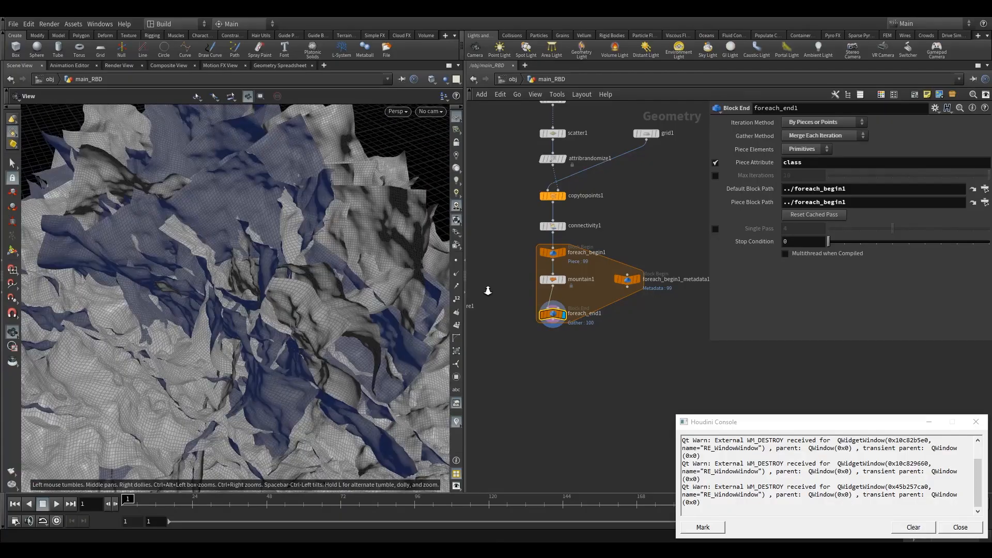
{"action": "right_click_drag", "start_coordinate": [233, 380], "coordinate": [284, 374]}
{"action": "left_click_drag", "start_coordinate": [283, 374], "coordinate": [187, 416]}
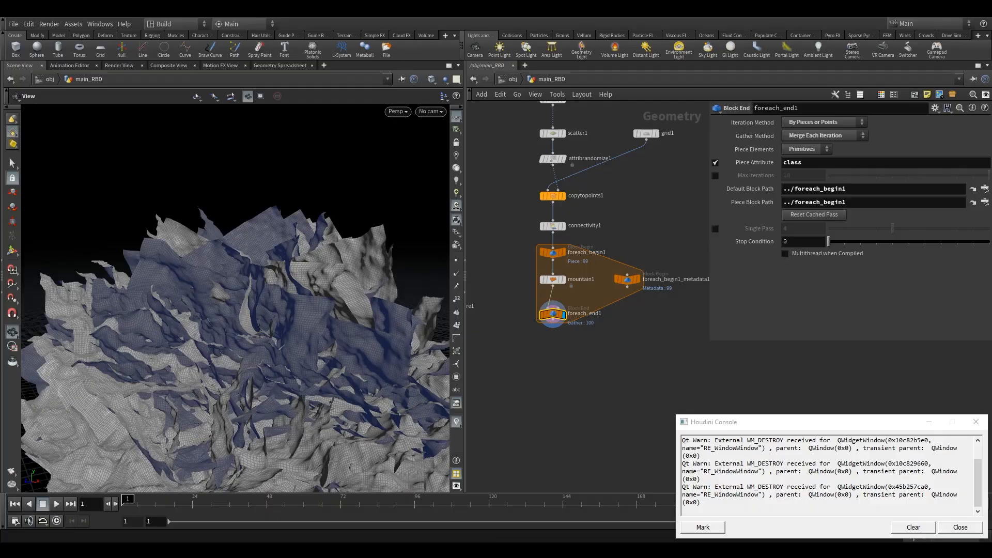
{"action": "right_click_drag", "start_coordinate": [317, 393], "coordinate": [293, 402]}
{"action": "middle_click_drag", "start_coordinate": [293, 402], "coordinate": [275, 354]}
{"action": "right_click_drag", "start_coordinate": [274, 354], "coordinate": [262, 353]}
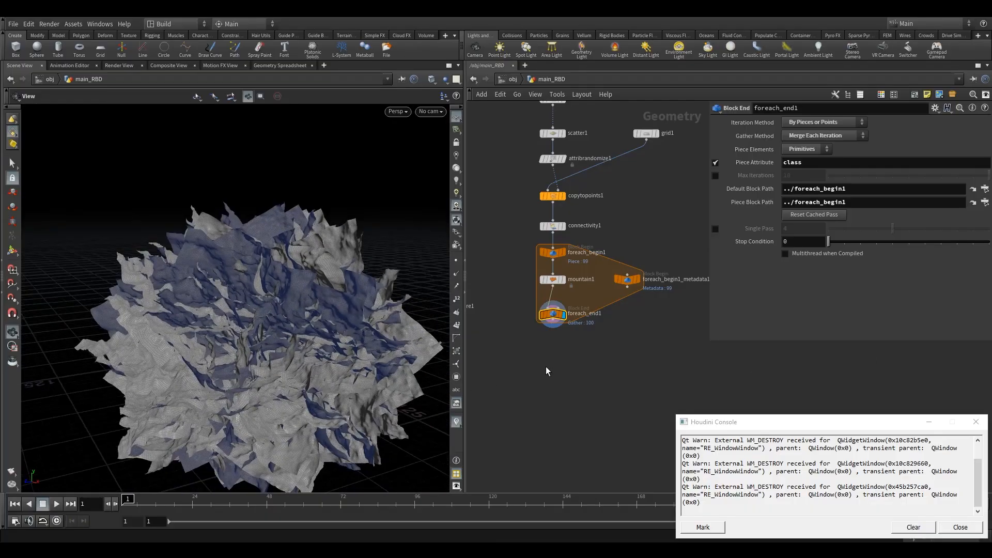
Add a Peak node wired from normal1's output and display it on the road
{"action": "middle_click_drag", "start_coordinate": [549, 364], "coordinate": [606, 350]}
{"action": "scroll", "coordinate": [606, 349], "scroll_direction": "down", "scroll_amount": 3}
{"action": "mouse_move", "coordinate": [511, 311]}
{"action": "left_mouse_down"}
{"action": "mouse_move", "coordinate": [523, 317]}
{"action": "mouse_move", "coordinate": [512, 319]}
{"action": "left_mouse_up"}
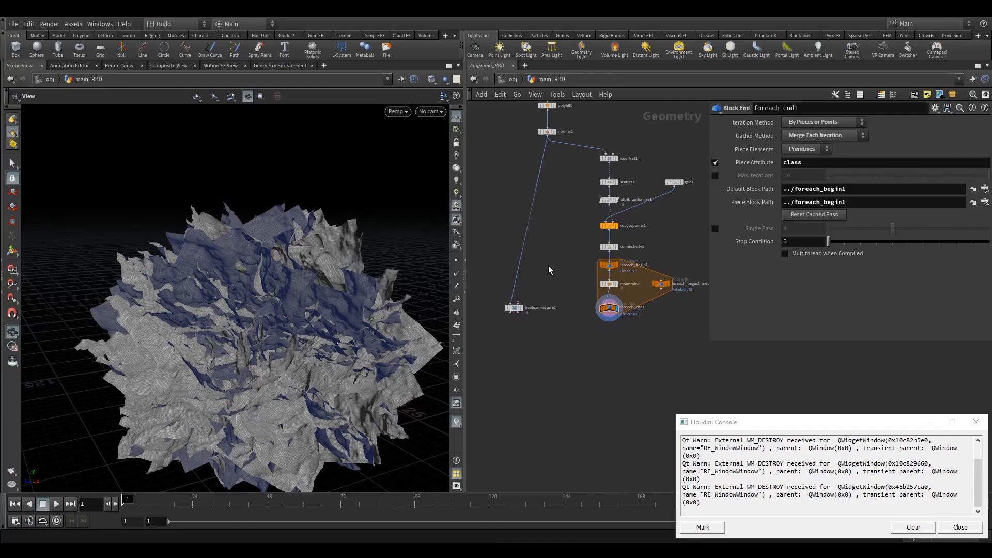
{"action": "middle_click_drag", "start_coordinate": [548, 269], "coordinate": [538, 315]}
{"action": "left_click_drag", "start_coordinate": [213, 349], "coordinate": [222, 357]}
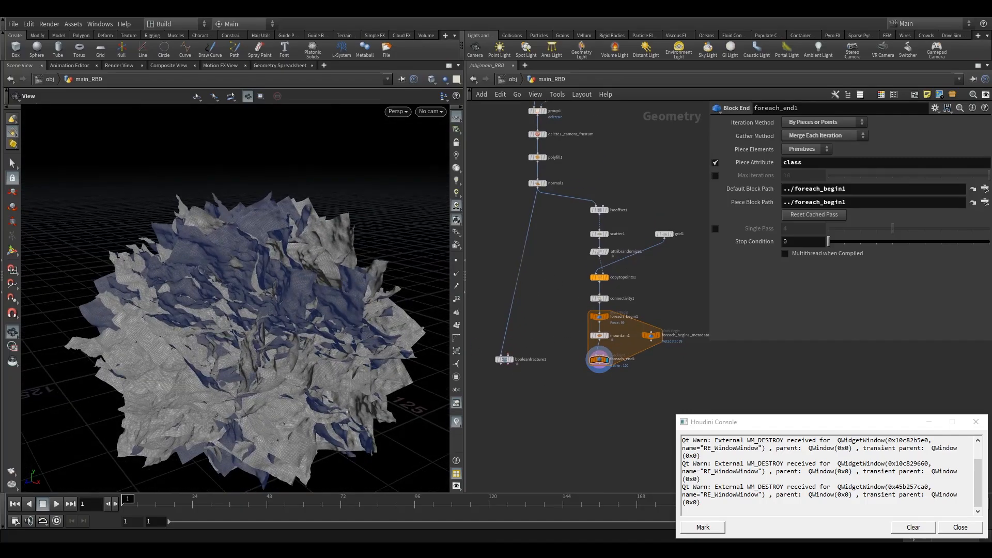
{"action": "key", "text": "Tab"}
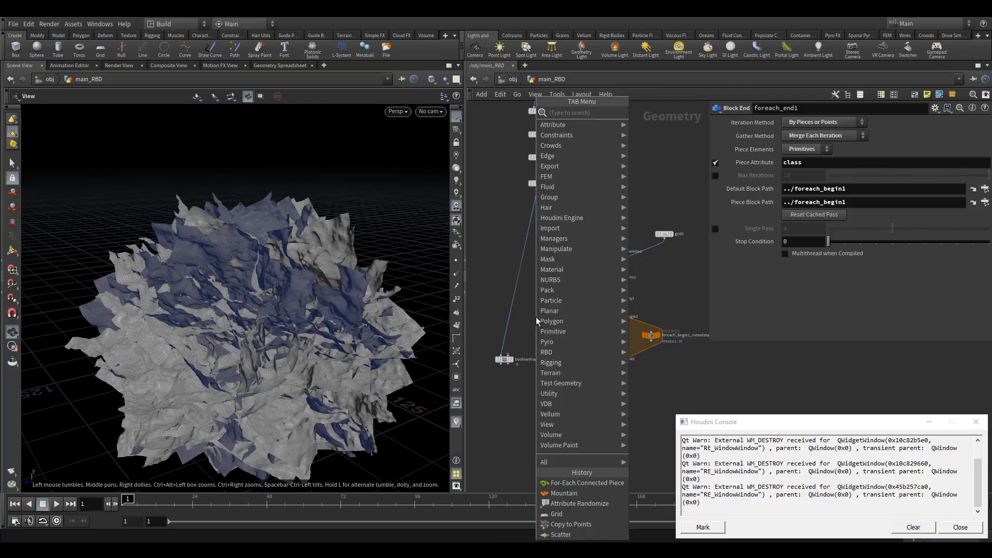
{"action": "type", "text": "pea"}
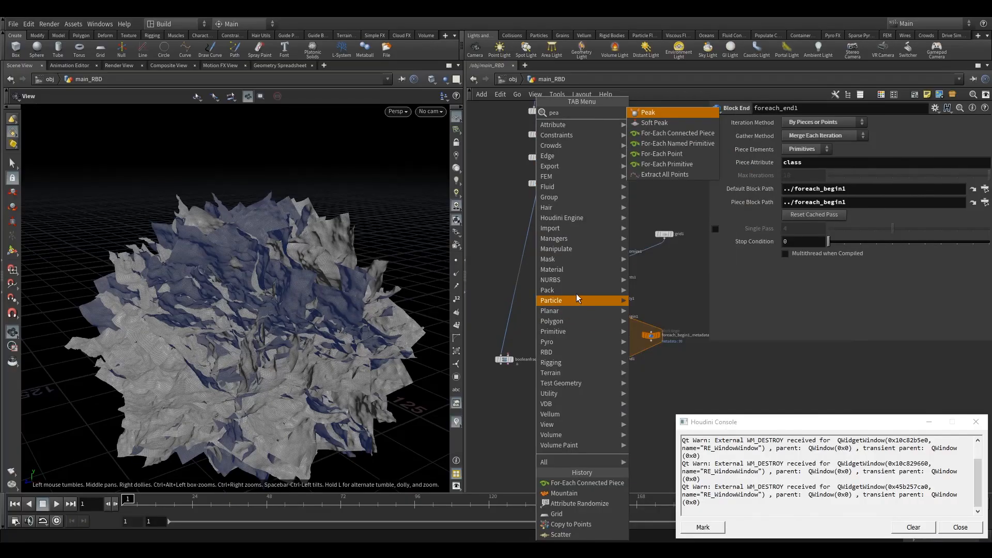
{"action": "left_click", "coordinate": [655, 112]}
{"action": "left_click", "coordinate": [549, 302]}
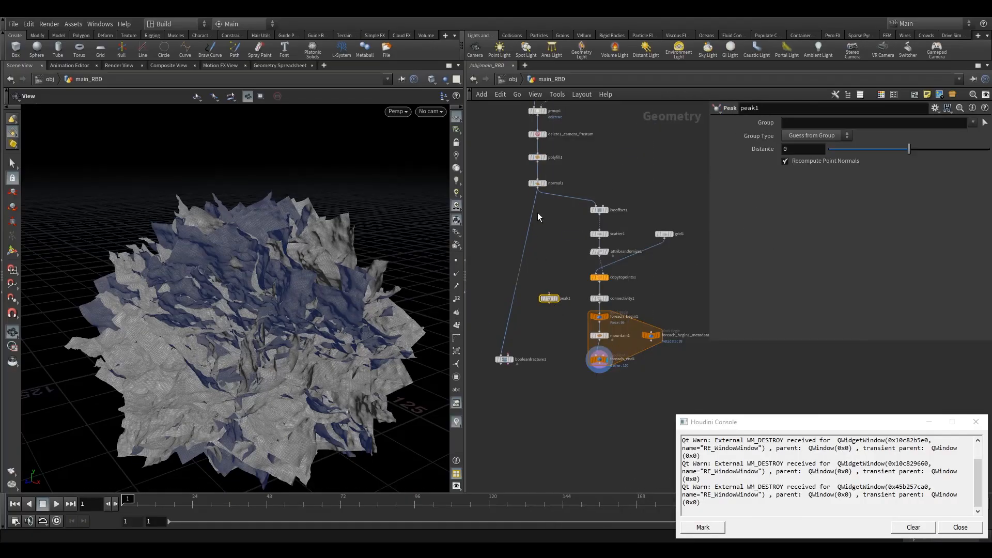
{"action": "left_click_drag", "start_coordinate": [538, 191], "coordinate": [535, 321]}
{"action": "left_click", "coordinate": [559, 294]}
{"action": "right_click_drag", "start_coordinate": [246, 343], "coordinate": [568, 245]}
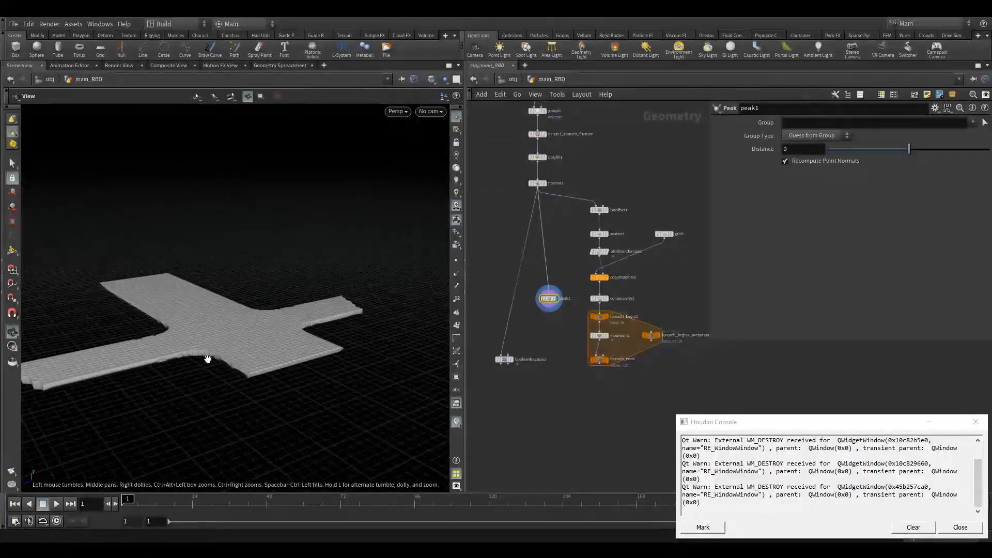
{"action": "right_click_drag", "start_coordinate": [207, 358], "coordinate": [393, 313]}
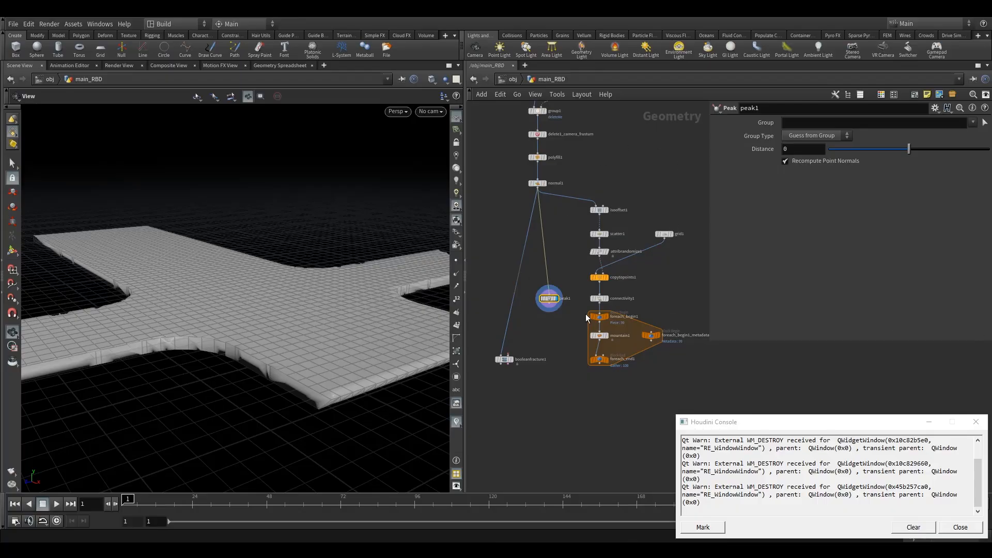
Set peak1's Distance to 3
{"action": "left_click_drag", "start_coordinate": [810, 150], "coordinate": [701, 155]}
{"action": "type", "text": "3"}
{"action": "key", "text": "Return"}
Add a Group node below foreach_end1, wiring foreach_end1 into its first input and peak1 into its second
{"action": "left_click_drag", "start_coordinate": [240, 354], "coordinate": [284, 373]}
{"action": "middle_click_drag", "start_coordinate": [609, 409], "coordinate": [580, 340]}
{"action": "key", "text": "Tab"}
{"action": "type", "text": "gr"}
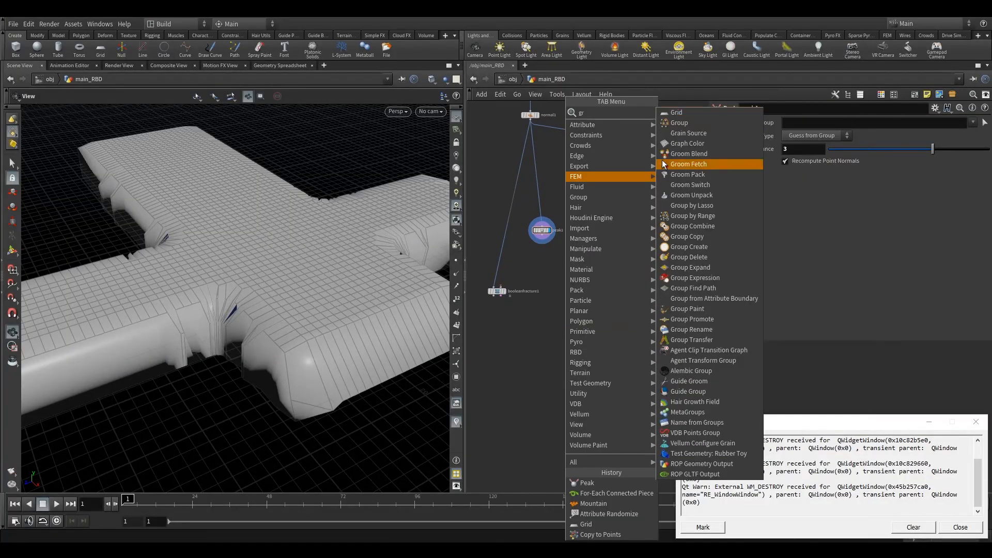
{"action": "left_click", "coordinate": [693, 121]}
{"action": "left_click", "coordinate": [592, 318]}
{"action": "scroll", "coordinate": [593, 311], "scroll_direction": "up", "scroll_amount": 2}
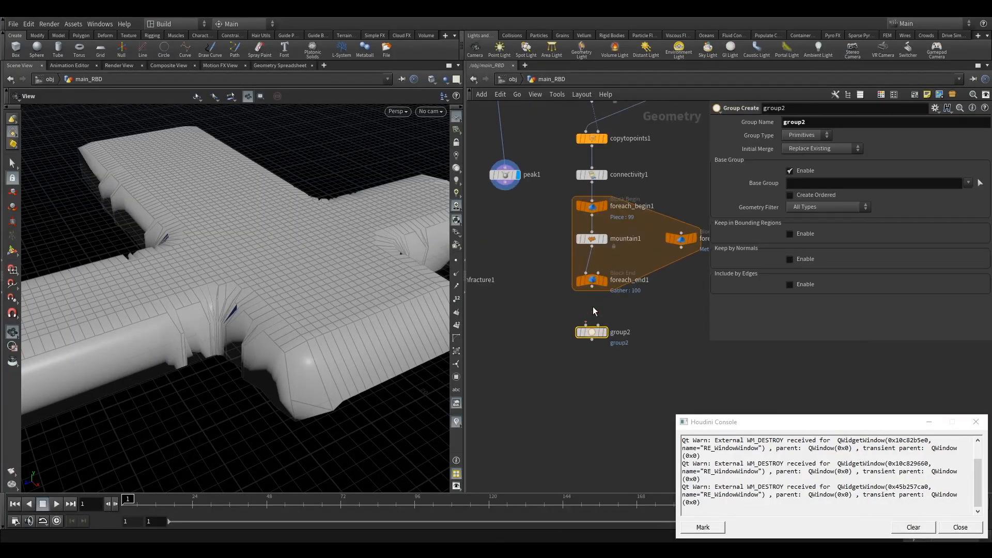
{"action": "left_click_drag", "start_coordinate": [594, 293], "coordinate": [586, 324]}
{"action": "left_click_drag", "start_coordinate": [506, 191], "coordinate": [598, 325]}
Set group2 to a Points group named deleteMe and display it
{"action": "left_click", "coordinate": [807, 135]}
{"action": "left_click", "coordinate": [789, 123]}
{"action": "type", "text": "del"}
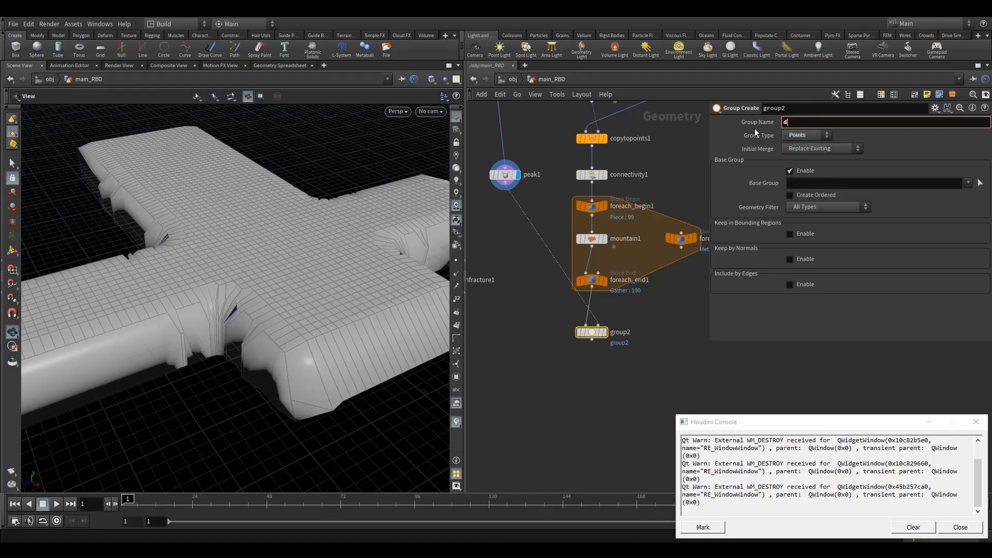
{"action": "type", "text": "teMe"}
{"action": "left_click", "coordinate": [601, 334]}
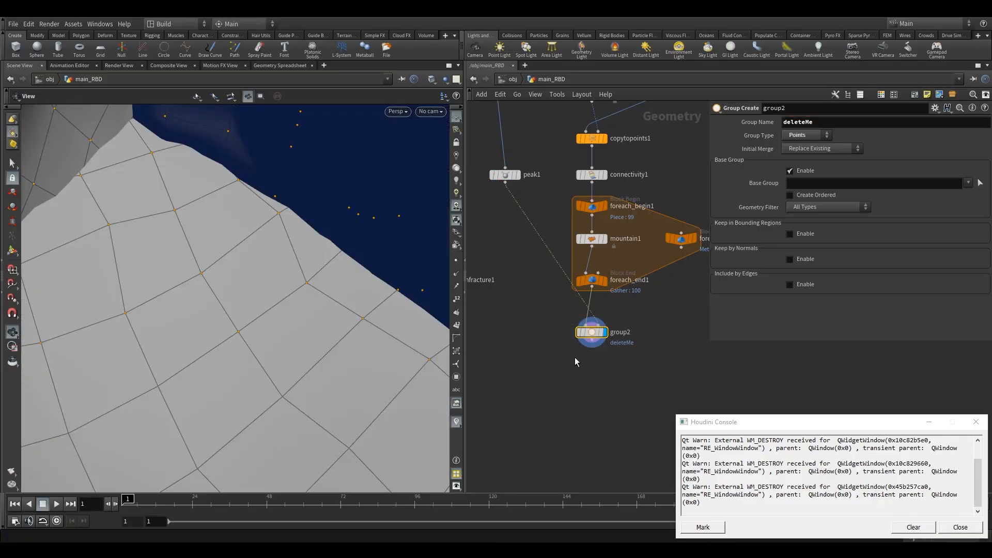
Enable Keep in Bounding Regions on group2 with Bounding Object as the bounding type
{"action": "right_click_drag", "start_coordinate": [314, 328], "coordinate": [294, 359]}
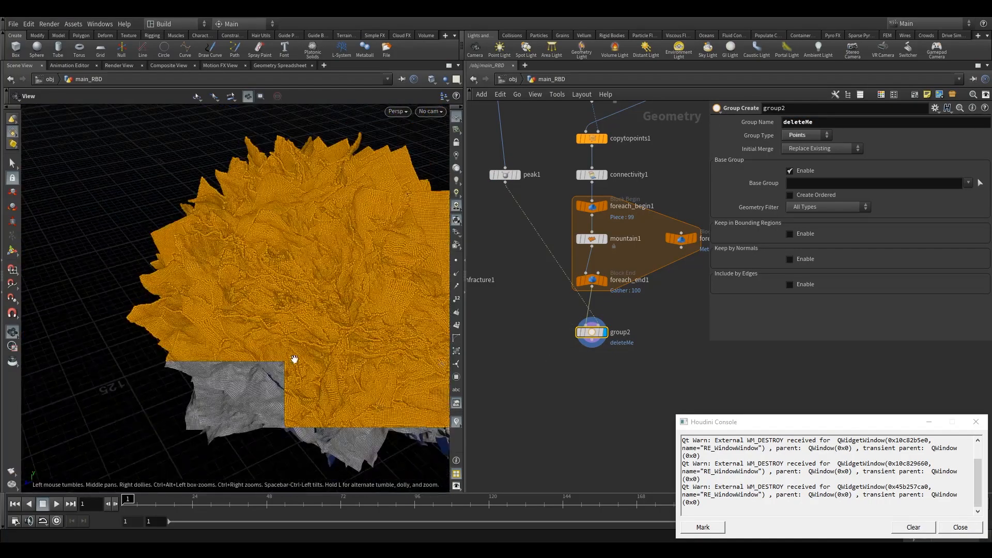
{"action": "left_click_drag", "start_coordinate": [265, 374], "coordinate": [277, 348]}
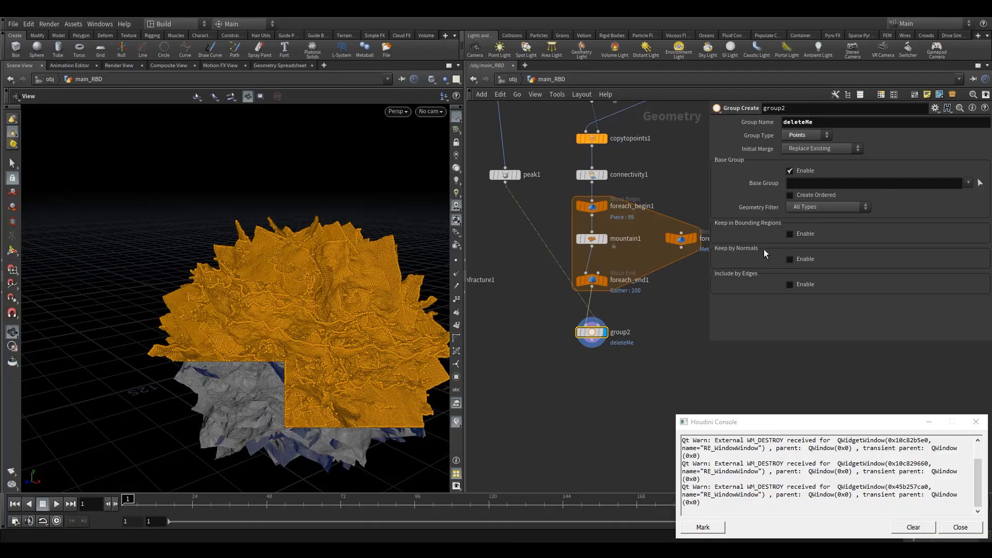
{"action": "left_click", "coordinate": [791, 233]}
{"action": "left_click", "coordinate": [827, 246]}
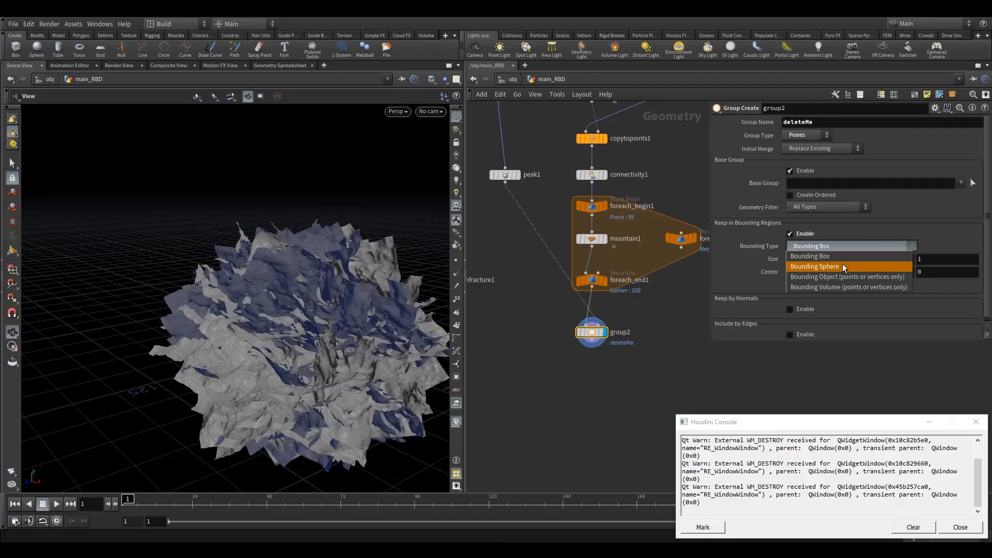
{"action": "left_click", "coordinate": [841, 276]}
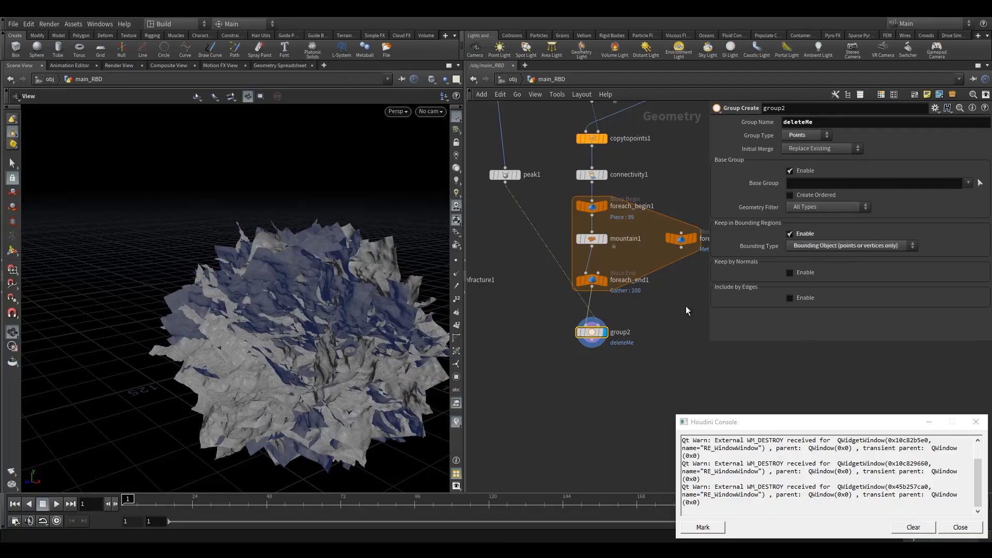
Add a Delete node wired from group2 and set it as the displayed node
{"action": "scroll", "coordinate": [607, 350], "scroll_direction": "up", "scroll_amount": 3}
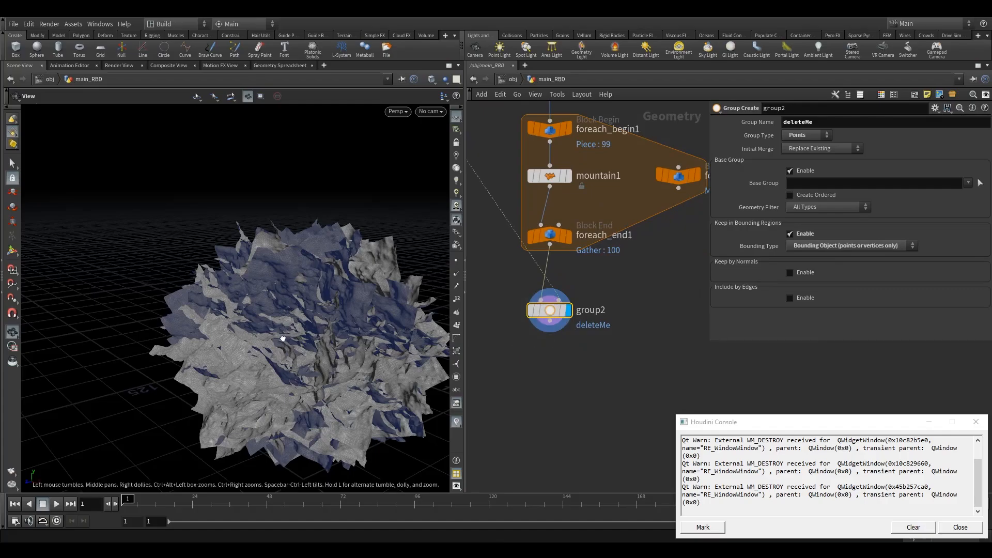
{"action": "left_click_drag", "start_coordinate": [283, 338], "coordinate": [300, 359]}
{"action": "scroll", "coordinate": [588, 365], "scroll_direction": "up", "scroll_amount": 2}
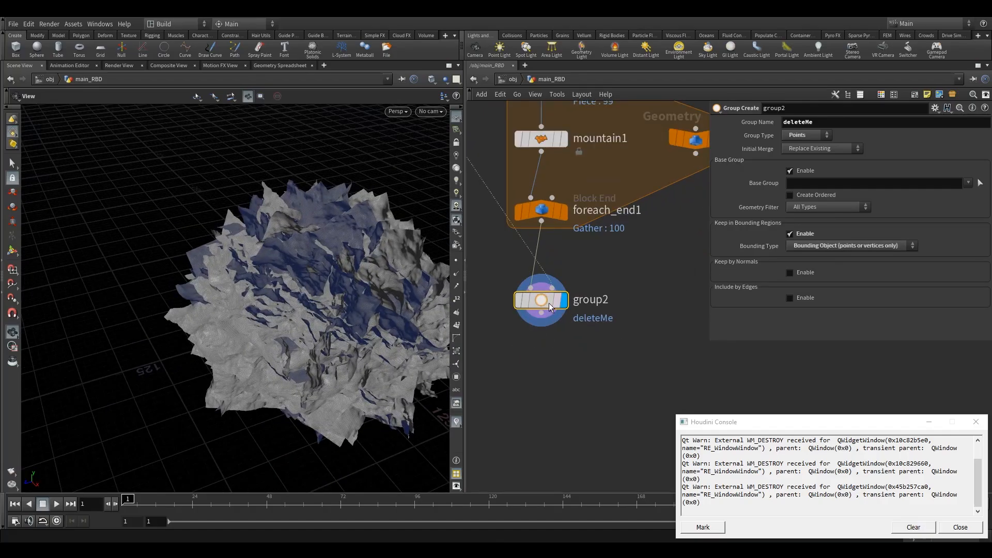
{"action": "key", "text": "Tab"}
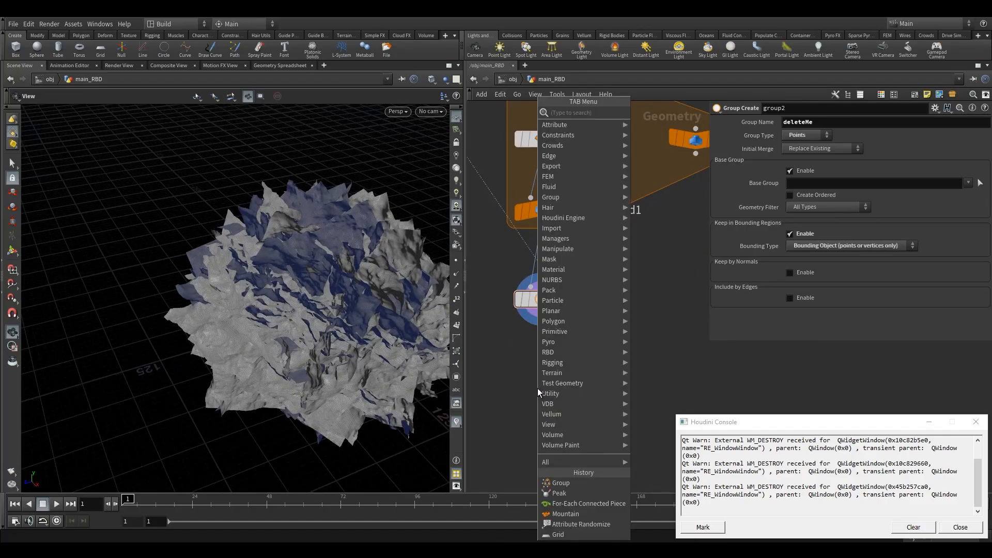
{"action": "mouse_move", "coordinate": [537, 392]}
{"action": "left_click", "coordinate": [635, 161]}
{"action": "left_click", "coordinate": [542, 370]}
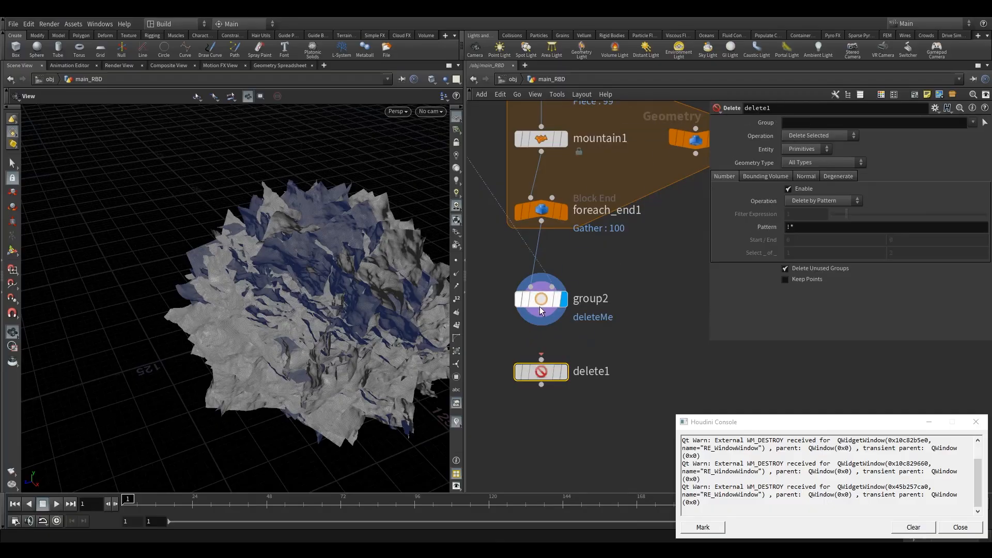
{"action": "left_click_drag", "start_coordinate": [540, 312], "coordinate": [541, 360]}
{"action": "mouse_move", "coordinate": [577, 353]}
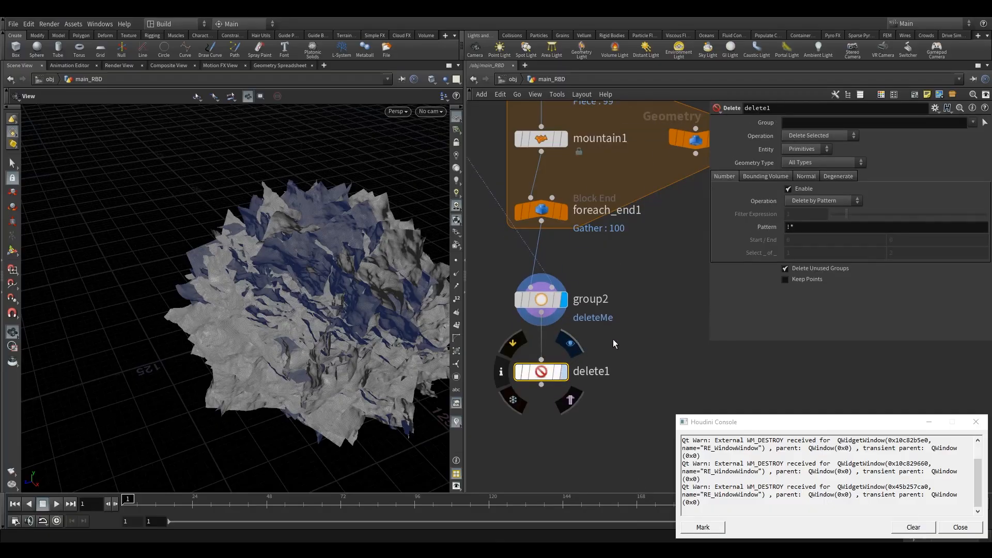
{"action": "key", "text": "r"}
Set delete1 to delete non-selected points of the deleteMe group
{"action": "left_click", "coordinate": [802, 150]}
{"action": "left_click", "coordinate": [794, 180]}
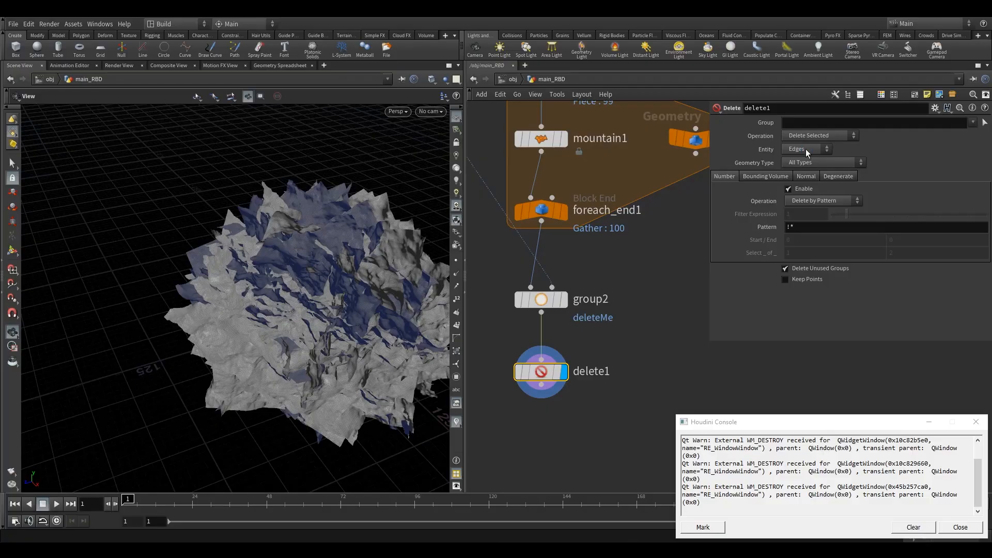
{"action": "left_click", "coordinate": [807, 149]}
{"action": "left_click", "coordinate": [973, 122]}
{"action": "left_click", "coordinate": [961, 135]}
{"action": "left_click", "coordinate": [810, 136]}
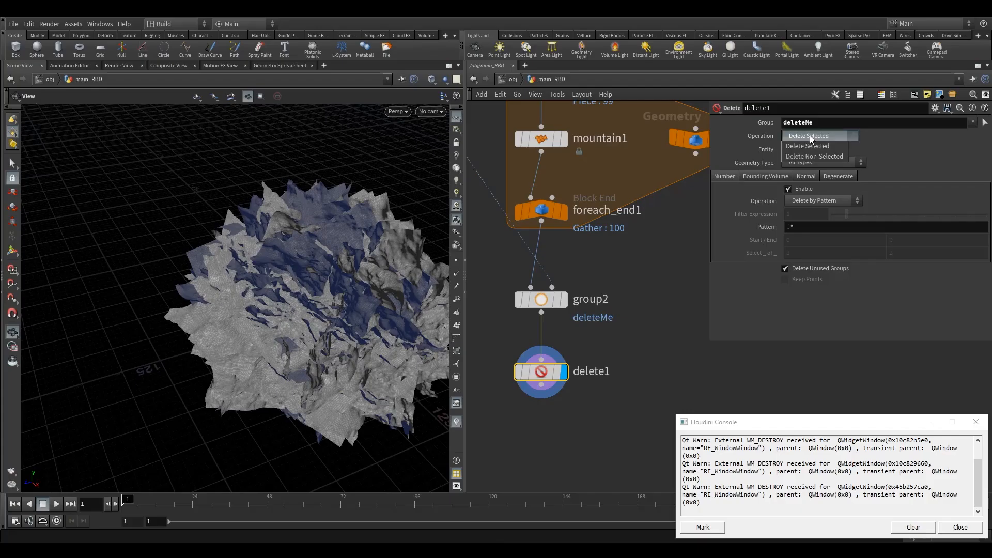
{"action": "left_click", "coordinate": [823, 159]}
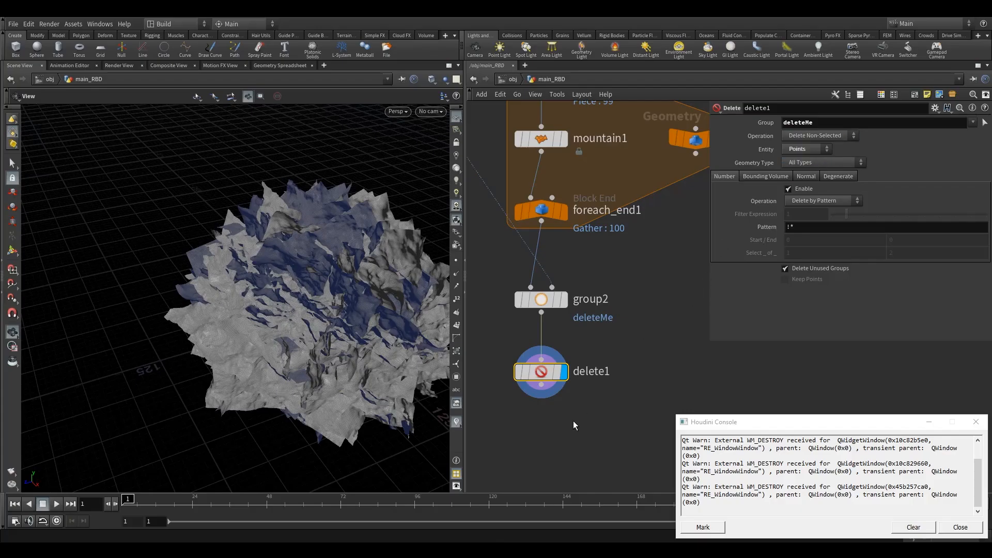
Orbit the result and inspect the node info of delete1 and group2
{"action": "right_click_drag", "start_coordinate": [326, 313], "coordinate": [213, 313]}
{"action": "left_click_drag", "start_coordinate": [214, 312], "coordinate": [200, 332]}
{"action": "right_click_drag", "start_coordinate": [201, 334], "coordinate": [236, 336]}
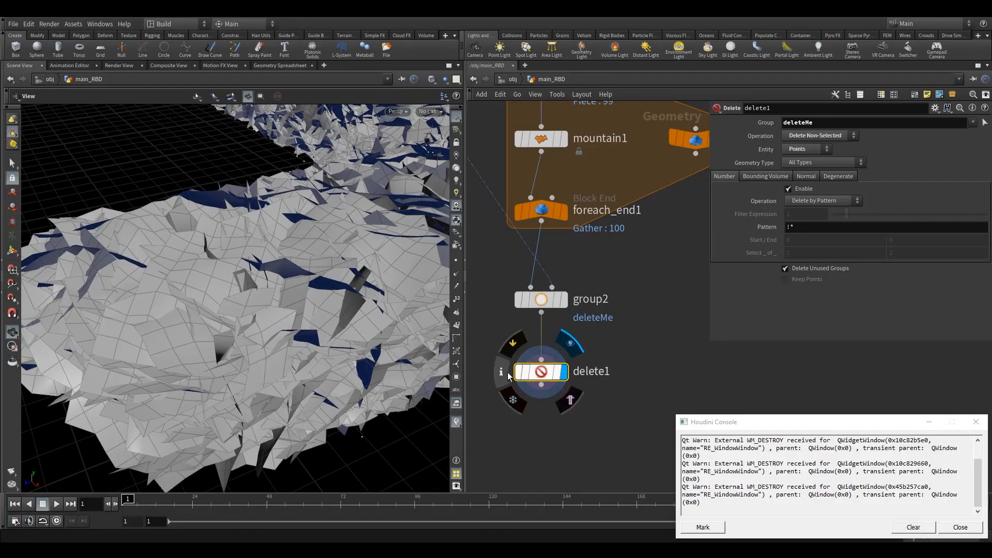
{"action": "left_click", "coordinate": [501, 371]}
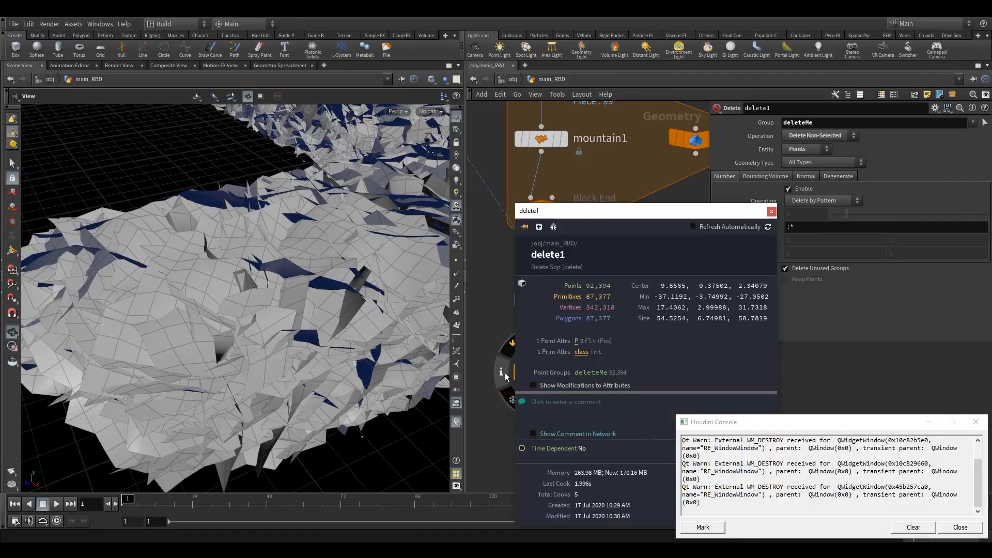
{"action": "left_click", "coordinate": [771, 211]}
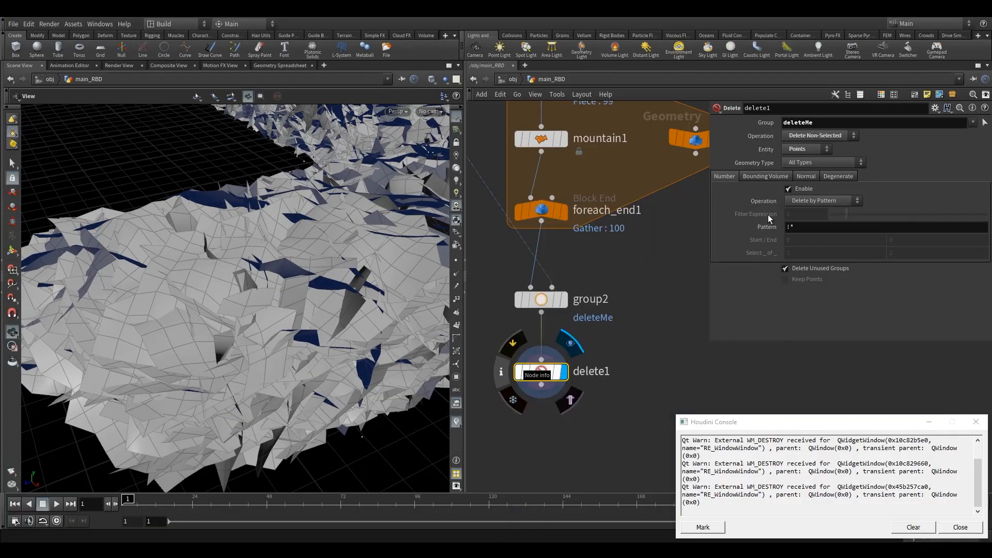
{"action": "left_click", "coordinate": [502, 301]}
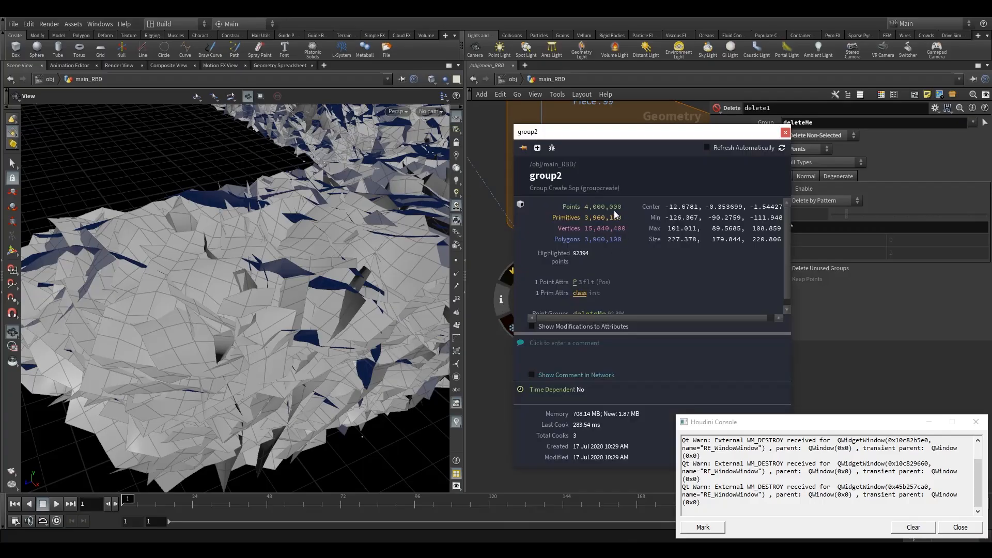
{"action": "left_click", "coordinate": [786, 132]}
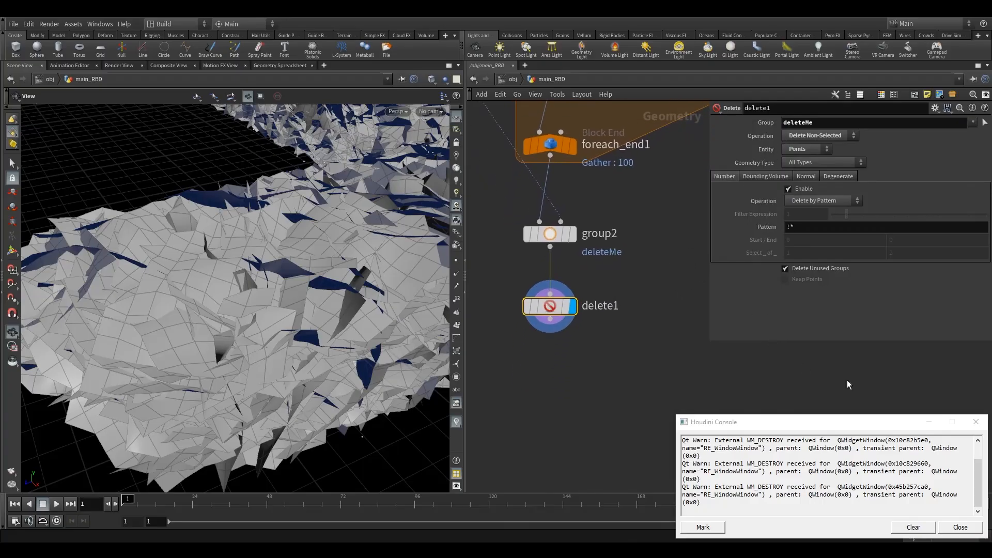
Rename delete1 as delete1_boundry
{"action": "double_click", "coordinate": [605, 307]}
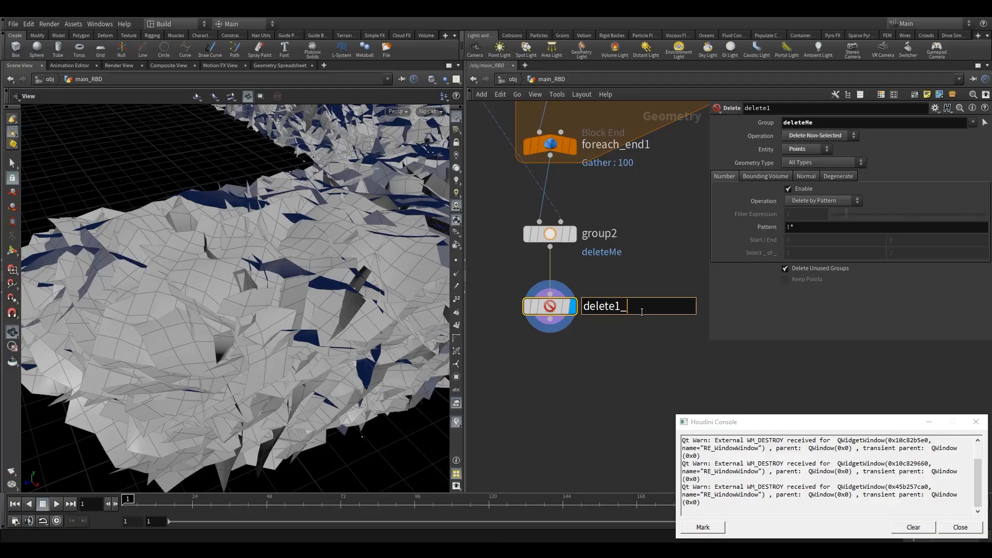
{"action": "type", "text": "_boundry"}
{"action": "double_click", "coordinate": [615, 234]}
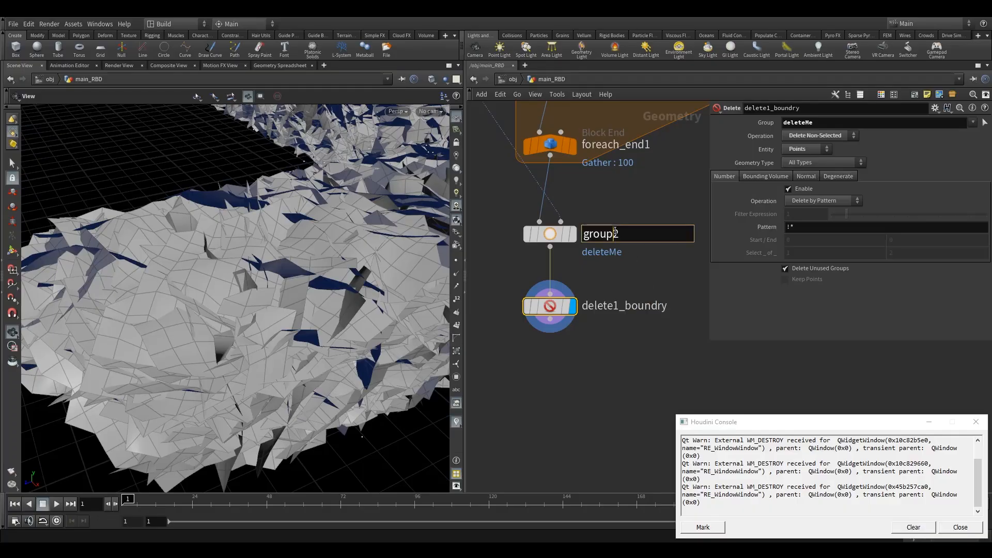
{"action": "left_click", "coordinate": [621, 340]}
Add a Subdivide node below delete1_boundry and set its Depth to 3
{"action": "scroll", "coordinate": [610, 341], "scroll_direction": "down", "scroll_amount": 4}
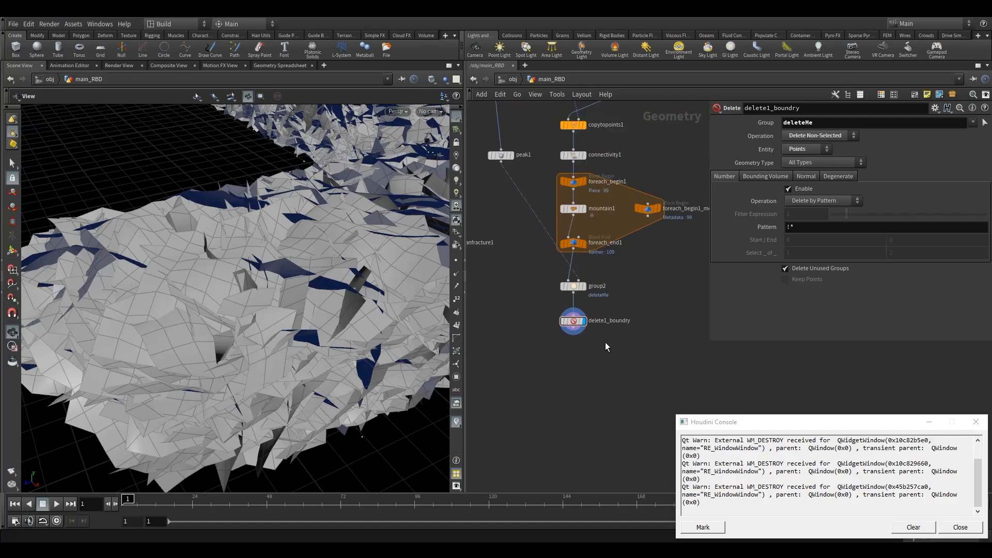
{"action": "scroll", "coordinate": [548, 316], "scroll_direction": "up", "scroll_amount": 2}
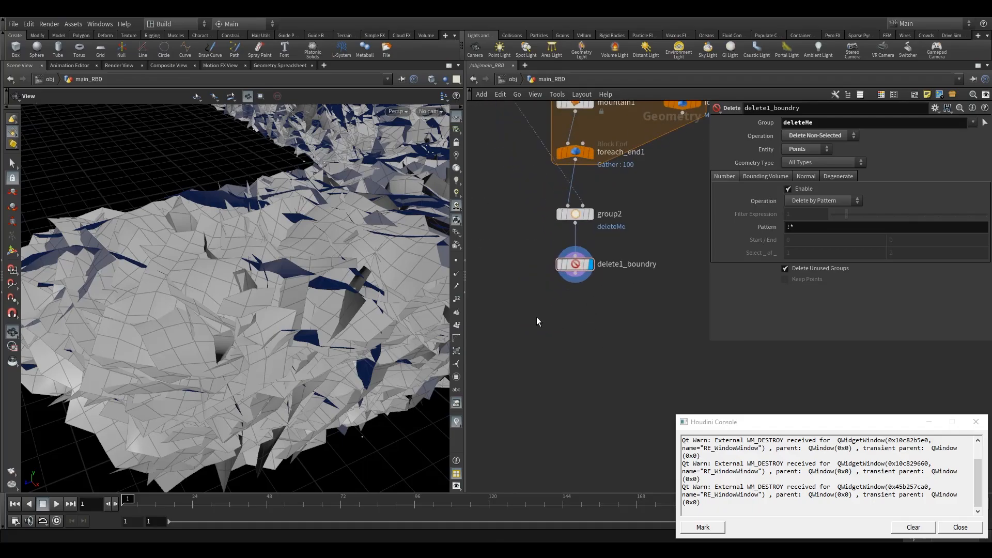
{"action": "key", "text": "Tab"}
{"action": "type", "text": "sub"}
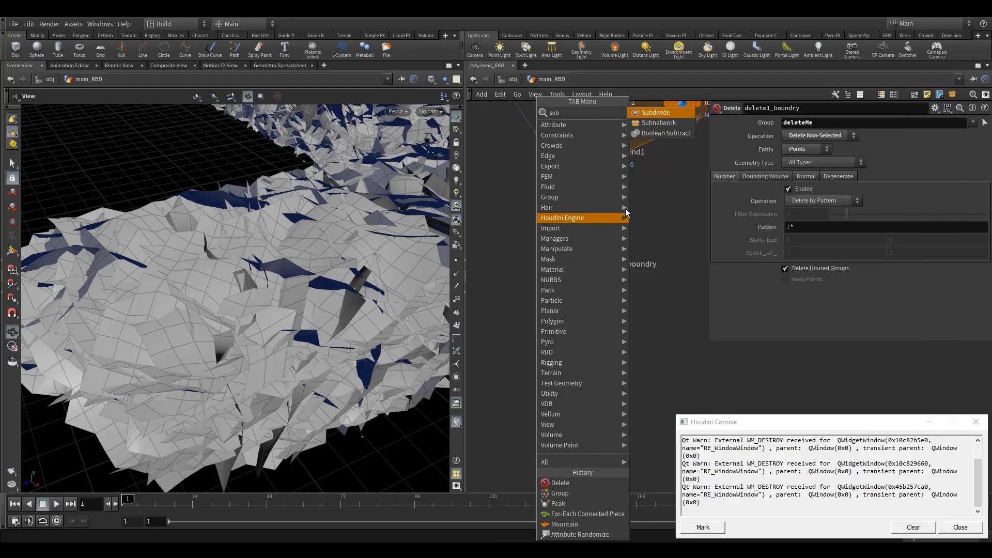
{"action": "left_click", "coordinate": [659, 112]}
{"action": "left_click", "coordinate": [574, 317]}
{"action": "scroll", "coordinate": [575, 286], "scroll_direction": "up", "scroll_amount": 3}
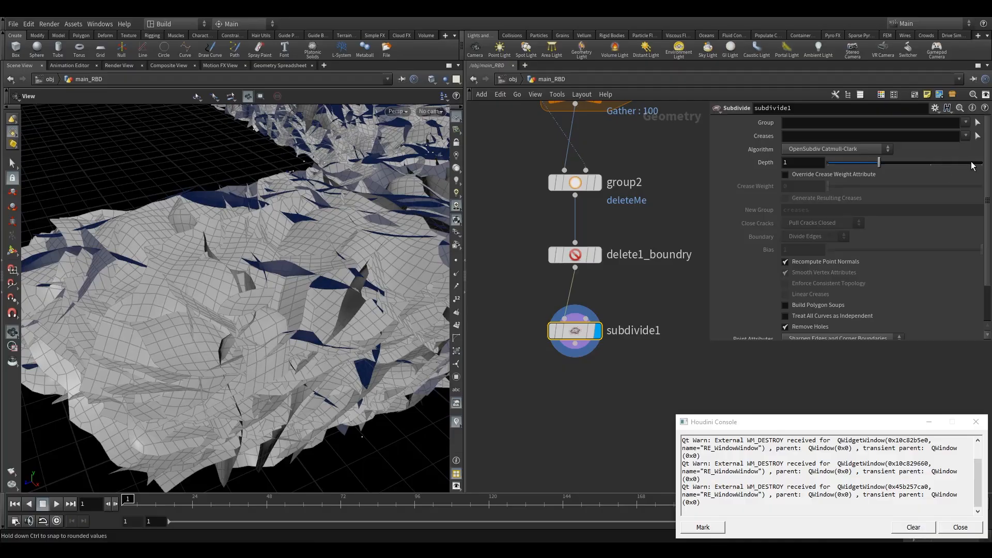
{"action": "left_click", "coordinate": [956, 166]}
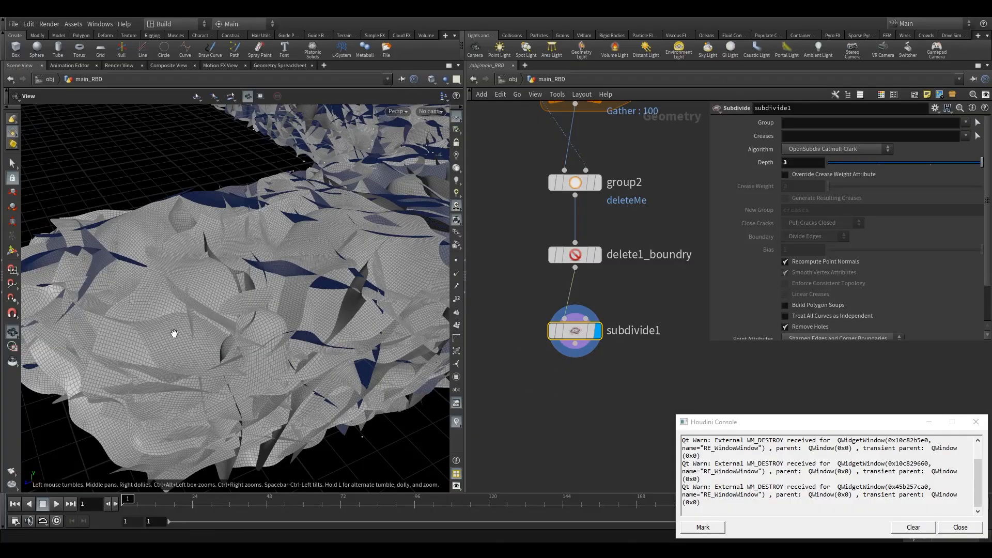
Close the console window and add a Mountain node below subdivide1
{"action": "middle_click_drag", "start_coordinate": [640, 421], "coordinate": [635, 353]}
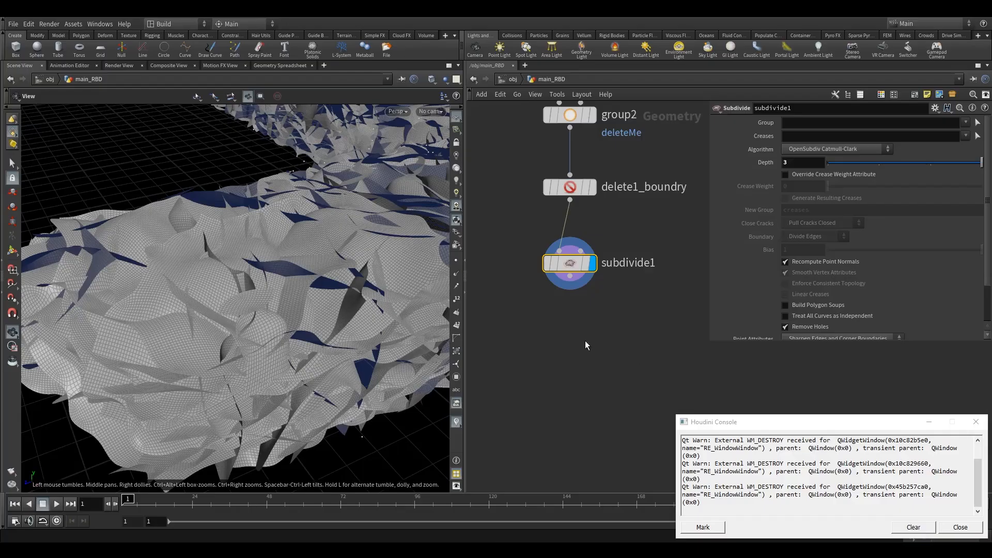
{"action": "left_click", "coordinate": [975, 422]}
{"action": "middle_click_drag", "start_coordinate": [582, 343], "coordinate": [606, 324]}
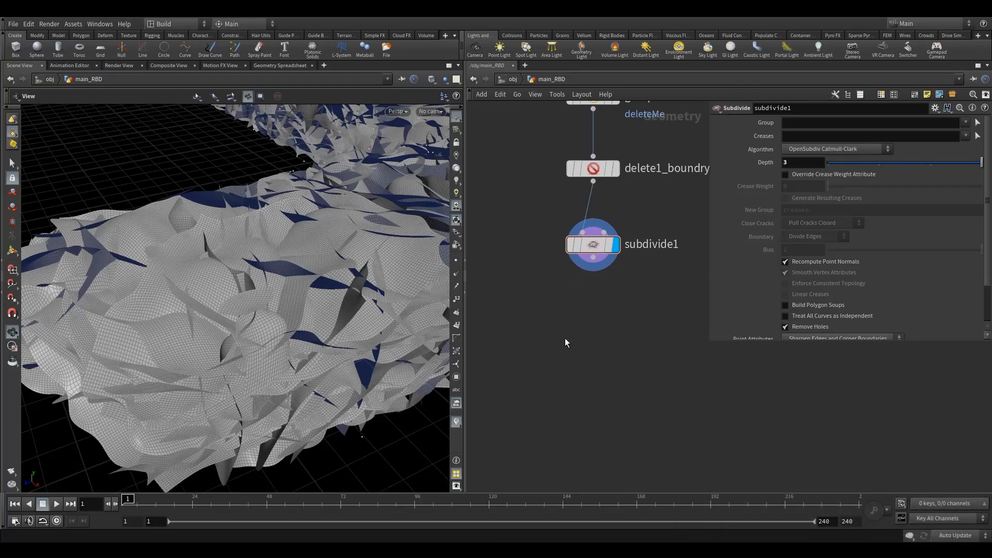
{"action": "key", "text": "Tab"}
{"action": "type", "text": "mo"}
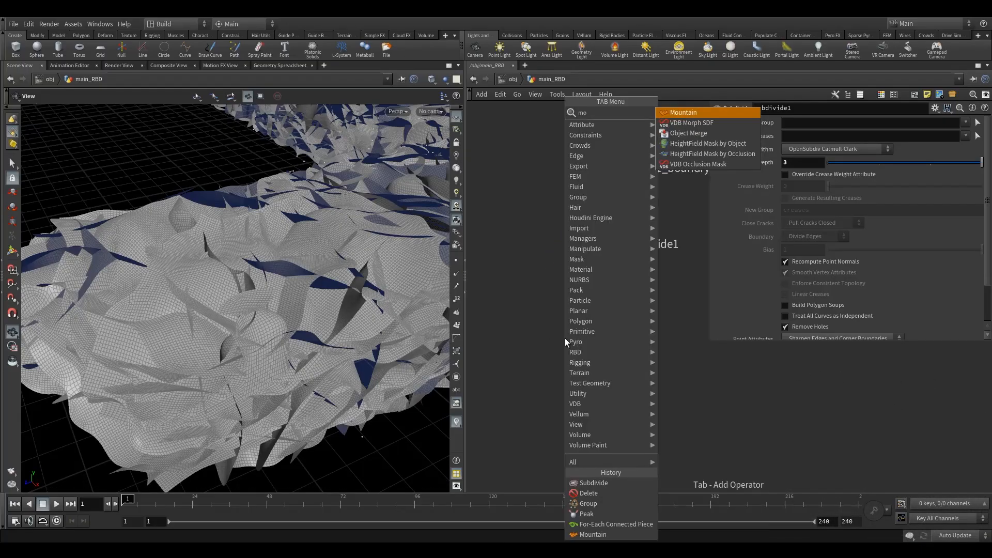
{"action": "left_click", "coordinate": [683, 112]}
{"action": "left_click", "coordinate": [594, 314]}
Switch cooking to Manual update and wire subdivide1 into mountain2
{"action": "left_click", "coordinate": [955, 535]}
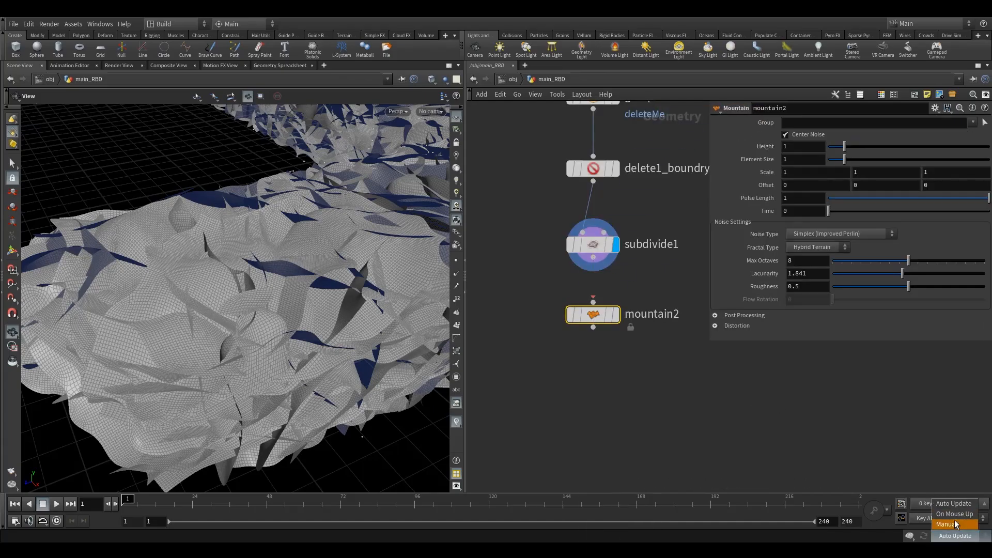
{"action": "left_click", "coordinate": [956, 532]}
{"action": "left_click", "coordinate": [594, 257]}
{"action": "left_click", "coordinate": [593, 302]}
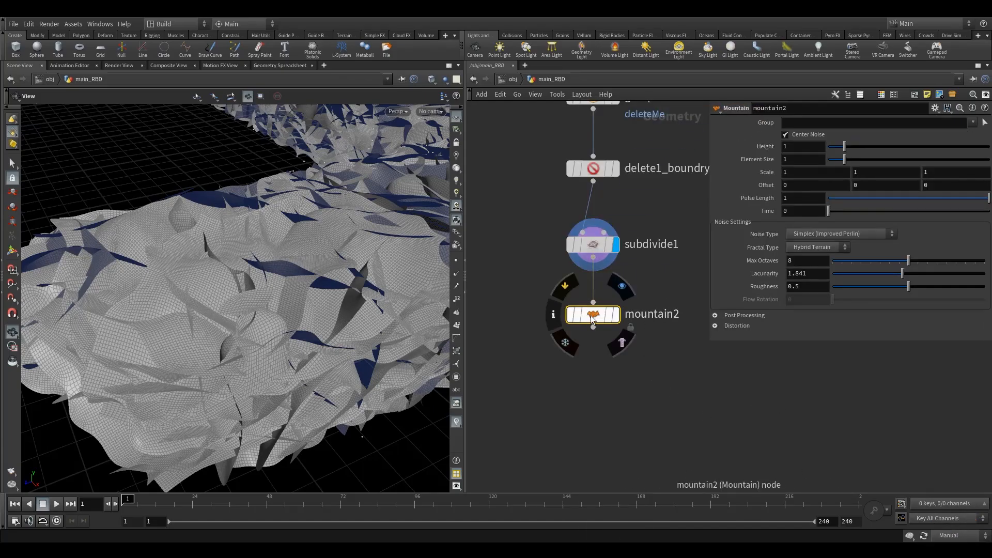
{"action": "left_click", "coordinate": [594, 302]}
Open subdivide1's node info
{"action": "left_click", "coordinate": [638, 290]}
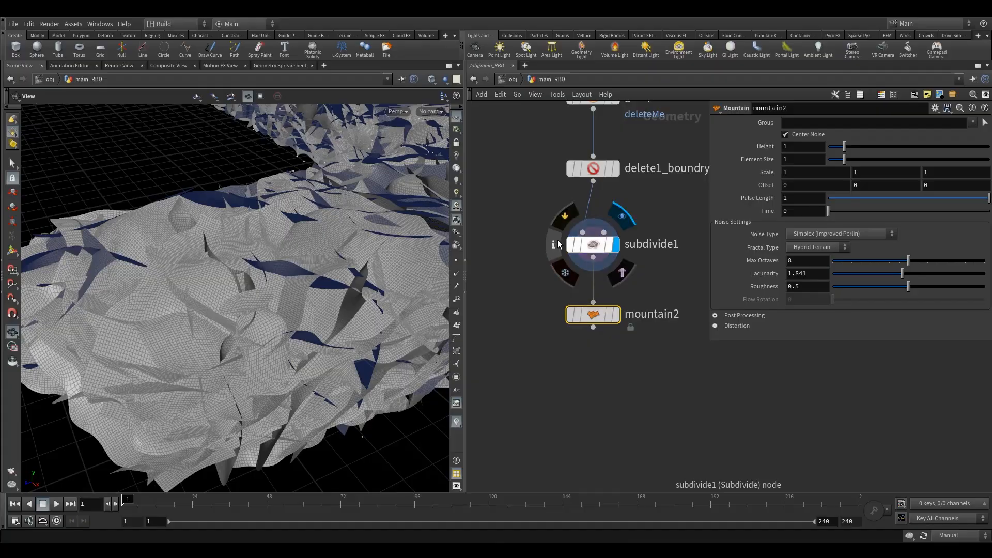
{"action": "left_click", "coordinate": [556, 241]}
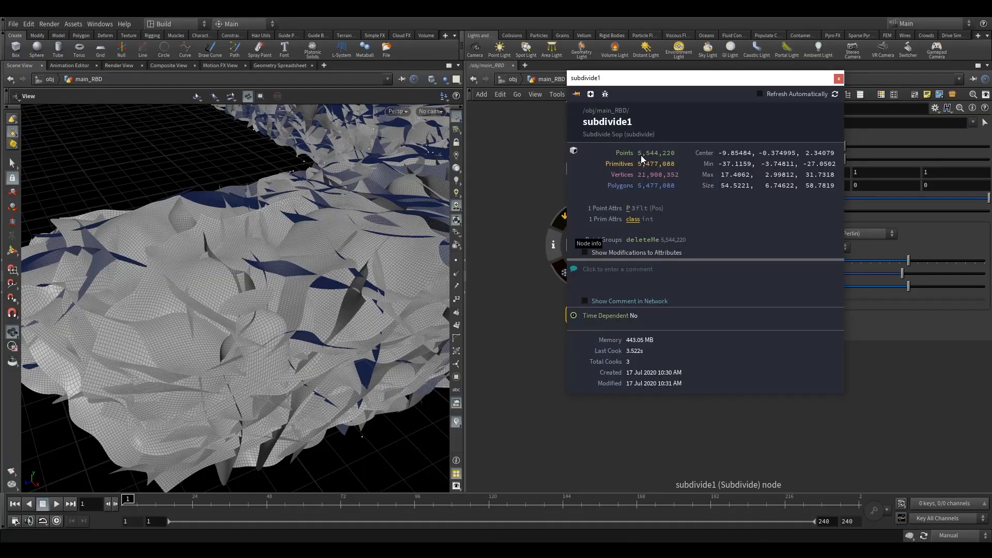
Close the node info window and set mountain2's Height to .5
{"action": "left_click", "coordinate": [838, 78]}
{"action": "left_click", "coordinate": [615, 315]}
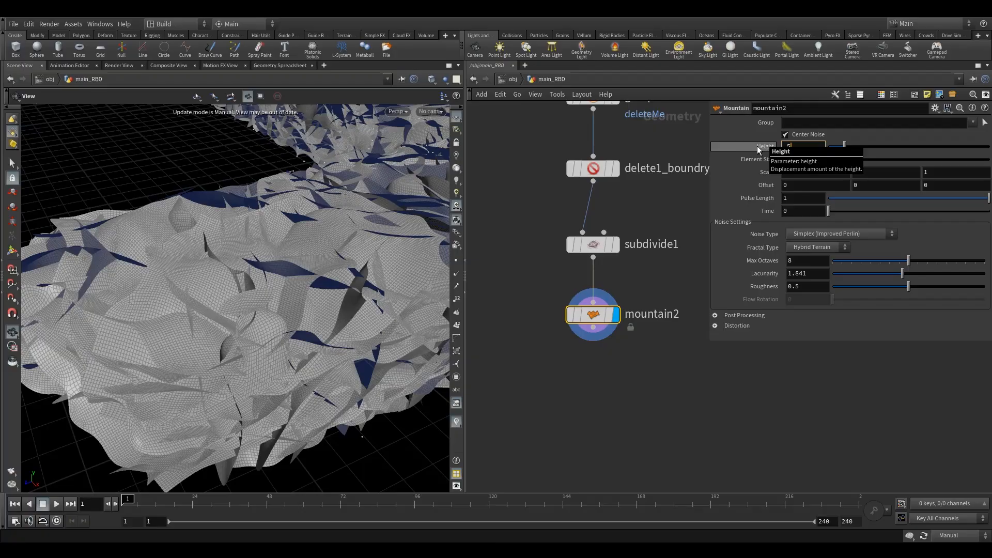
{"action": "key", "text": "Return"}
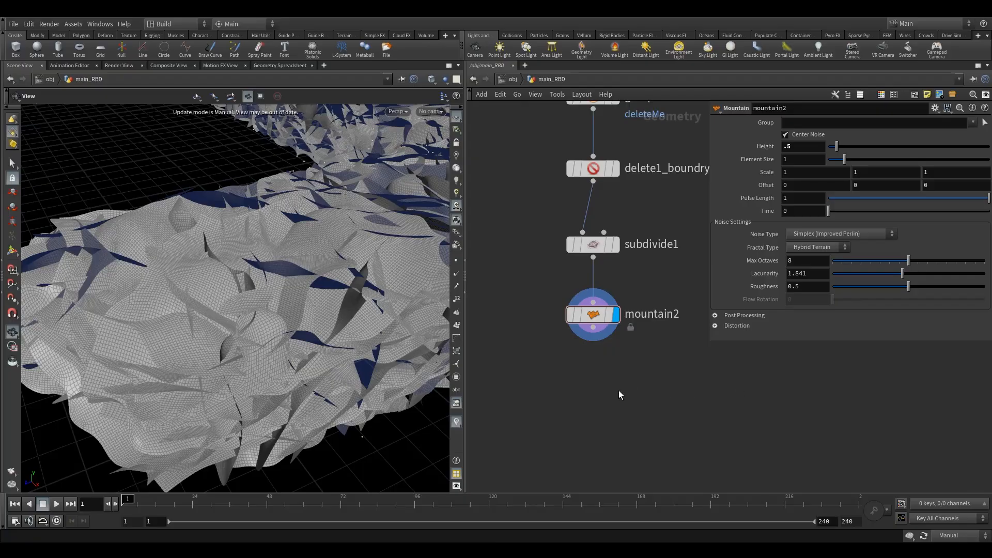
Duplicate mountain2 as mountain3 beneath it and set its Height to .15 and Element Size to .25
{"action": "left_click_drag", "start_coordinate": [599, 333], "coordinate": [593, 368], "text": "alt"}
{"action": "left_click_drag", "start_coordinate": [609, 314], "coordinate": [594, 305]}
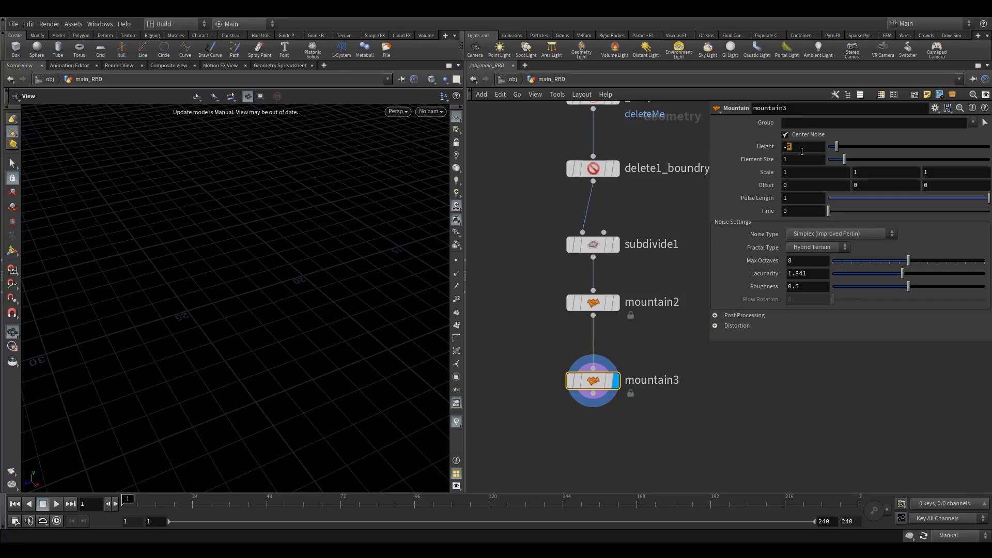
{"action": "left_click", "coordinate": [808, 152]}
{"action": "key", "text": "Tab"}
{"action": "left_click", "coordinate": [733, 367]}
{"action": "left_click", "coordinate": [605, 393]}
Switch cooking back to Auto Update and orbit the viewport to inspect the displaced road surface
{"action": "left_click", "coordinate": [949, 535]}
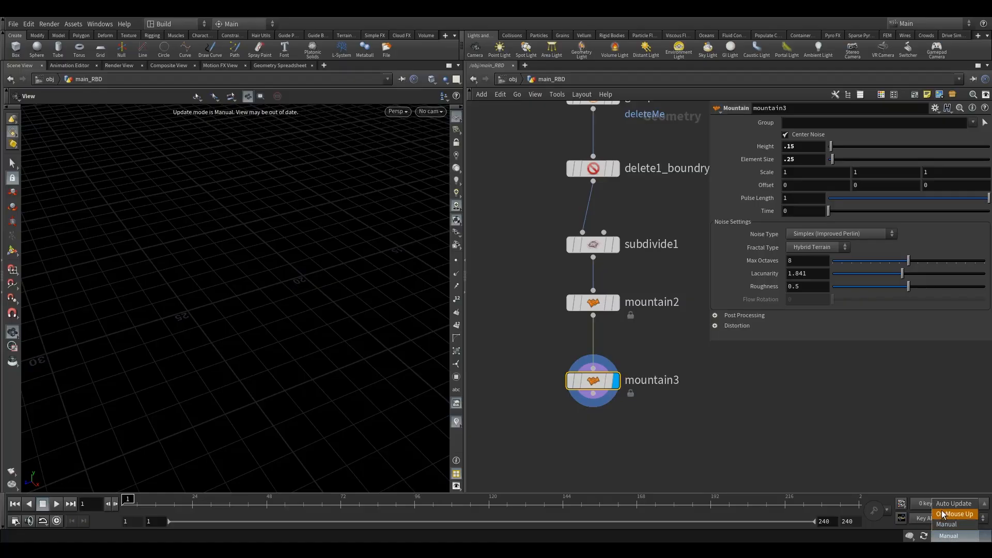
{"action": "left_click", "coordinate": [952, 504]}
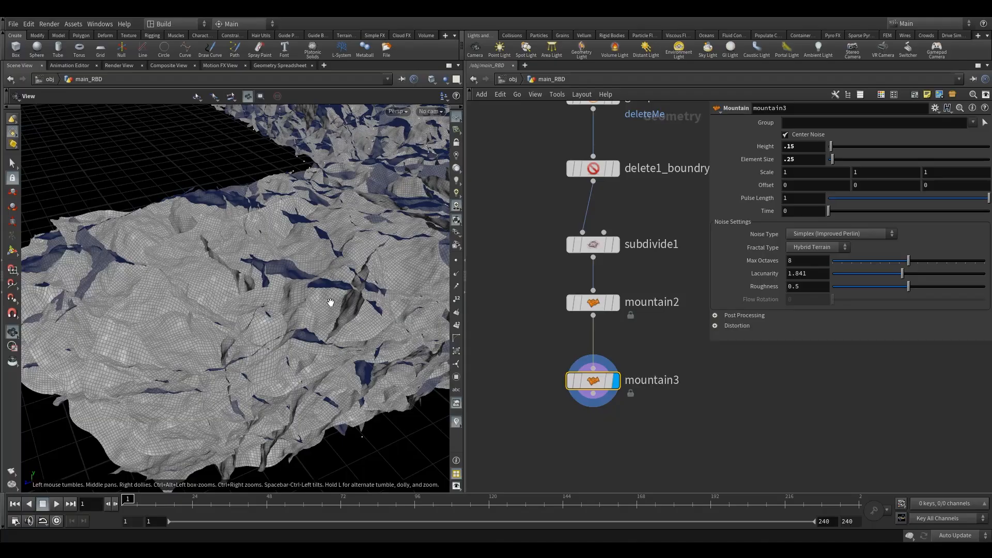
{"action": "right_click_drag", "start_coordinate": [330, 303], "coordinate": [284, 337]}
{"action": "left_click_drag", "start_coordinate": [284, 337], "coordinate": [252, 329]}
{"action": "right_click_drag", "start_coordinate": [253, 328], "coordinate": [395, 272]}
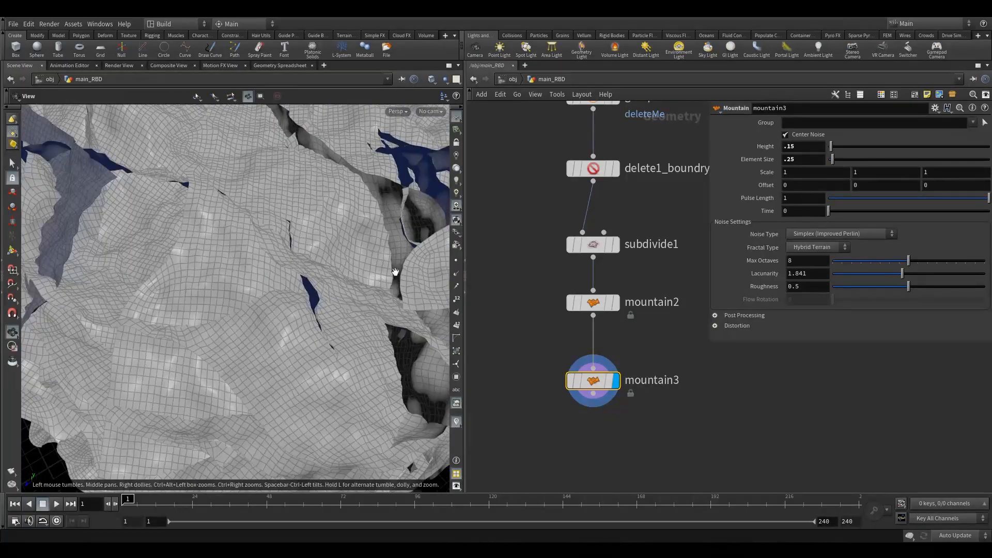
{"action": "right_click_drag", "start_coordinate": [242, 324], "coordinate": [155, 357]}
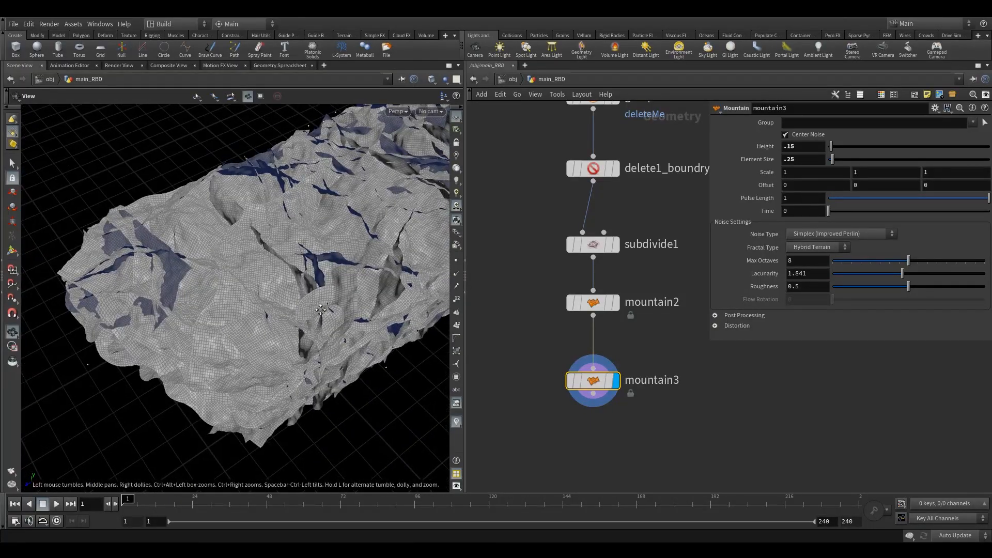
{"action": "right_click_drag", "start_coordinate": [305, 290], "coordinate": [383, 259]}
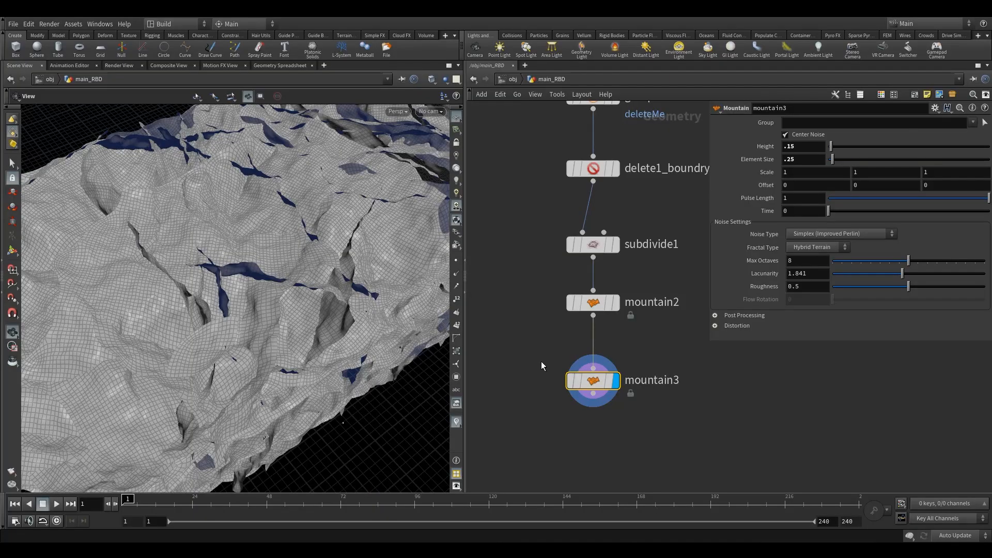
{"action": "middle_click_drag", "start_coordinate": [516, 379], "coordinate": [534, 340]}
{"action": "left_click_drag", "start_coordinate": [538, 354], "coordinate": [588, 399]}
{"action": "right_click_drag", "start_coordinate": [322, 304], "coordinate": [269, 332]}
{"action": "left_click_drag", "start_coordinate": [288, 310], "coordinate": [258, 212]}
{"action": "right_click_drag", "start_coordinate": [258, 212], "coordinate": [276, 184]}
{"action": "middle_click_drag", "start_coordinate": [276, 183], "coordinate": [274, 243]}
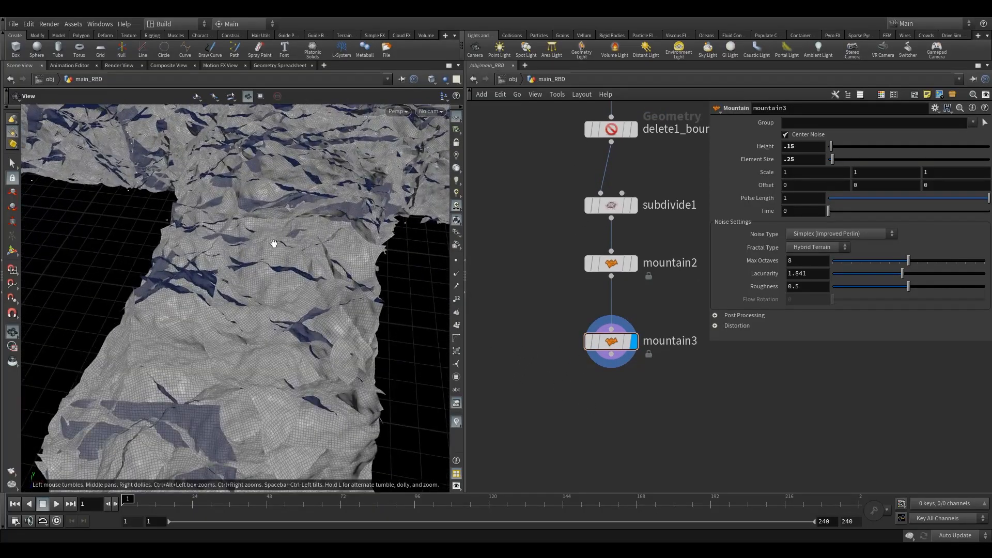
{"action": "left_click_drag", "start_coordinate": [274, 243], "coordinate": [201, 239]}
{"action": "right_click_drag", "start_coordinate": [202, 240], "coordinate": [336, 160]}
{"action": "left_click_drag", "start_coordinate": [336, 160], "coordinate": [274, 206]}
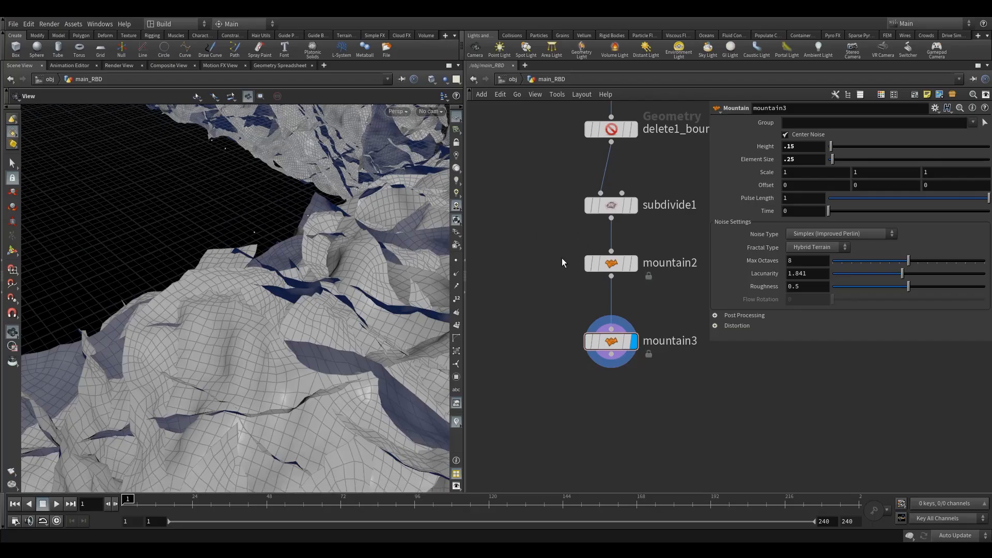
Add a Clean node below mountain3 and wire mountain3 into it
{"action": "key", "text": "Tab"}
{"action": "type", "text": "cle"}
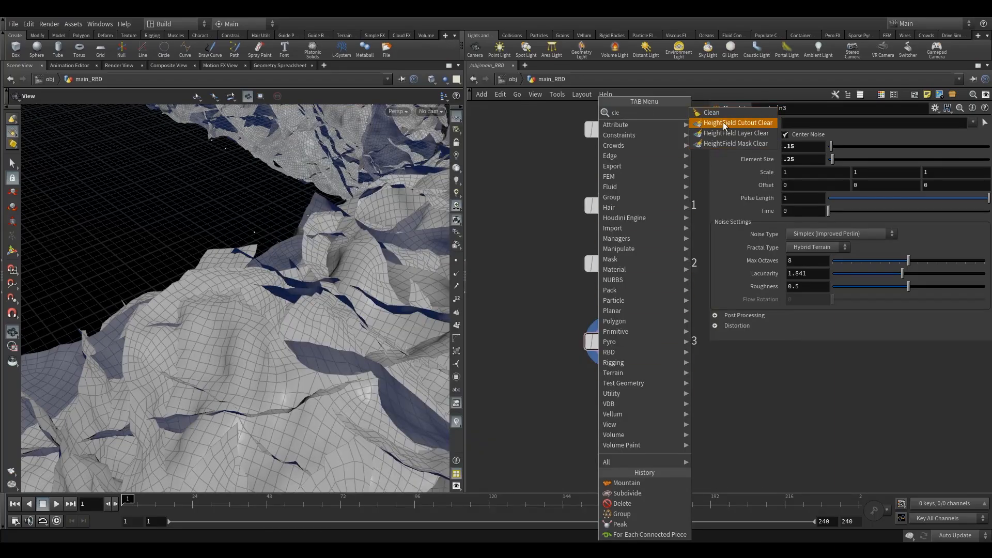
{"action": "left_click", "coordinate": [712, 112]}
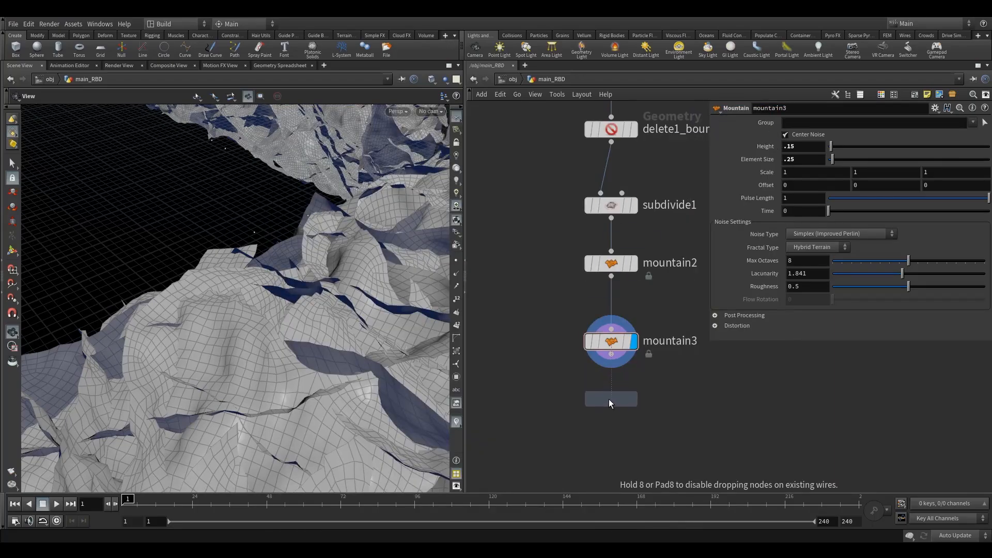
{"action": "left_click", "coordinate": [610, 399]}
{"action": "left_click_drag", "start_coordinate": [611, 354], "coordinate": [612, 387]}
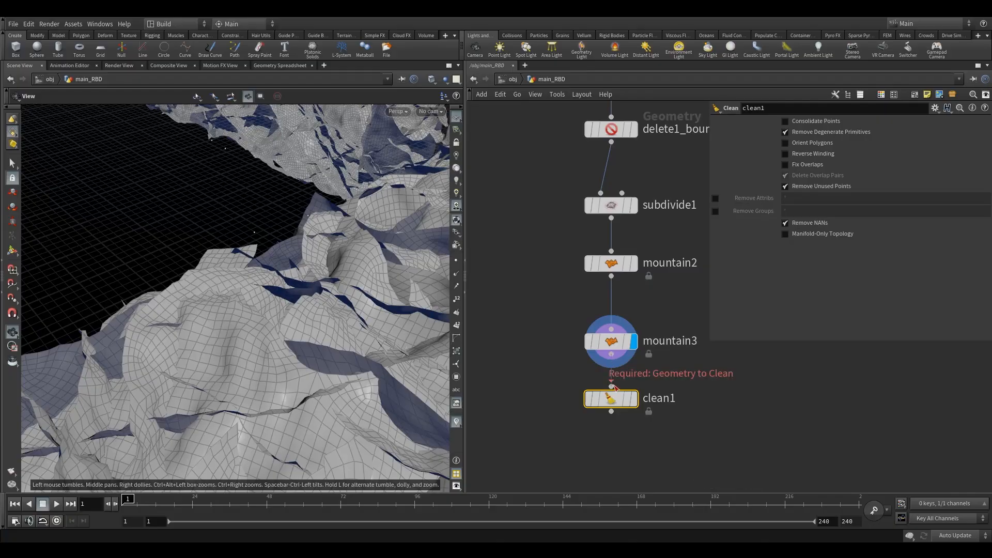
{"action": "mouse_move", "coordinate": [641, 377]}
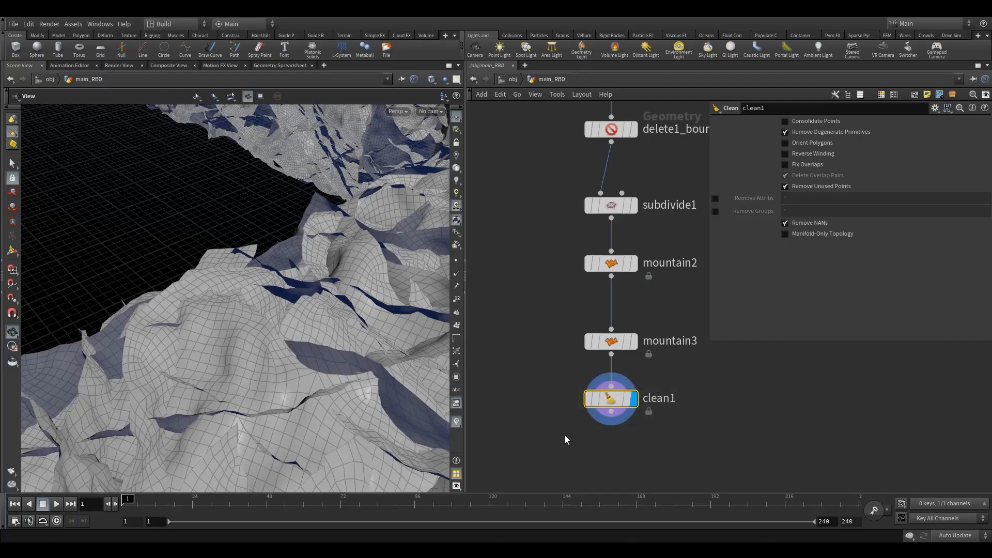
{"action": "middle_click_drag", "start_coordinate": [575, 420], "coordinate": [579, 384]}
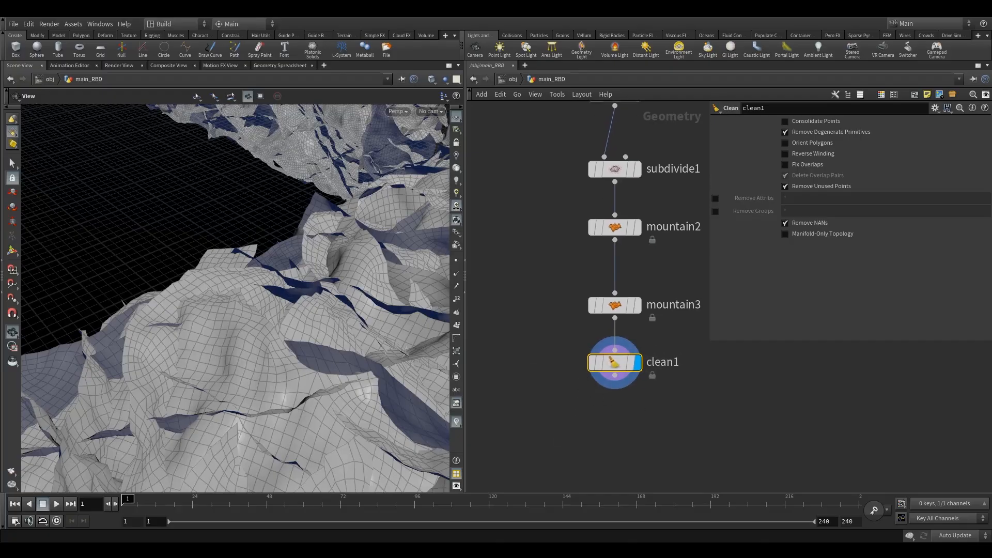
Move booleanfracture1 closer to the clean1 chain in the network and select it
{"action": "right_click_drag", "start_coordinate": [310, 349], "coordinate": [290, 374]}
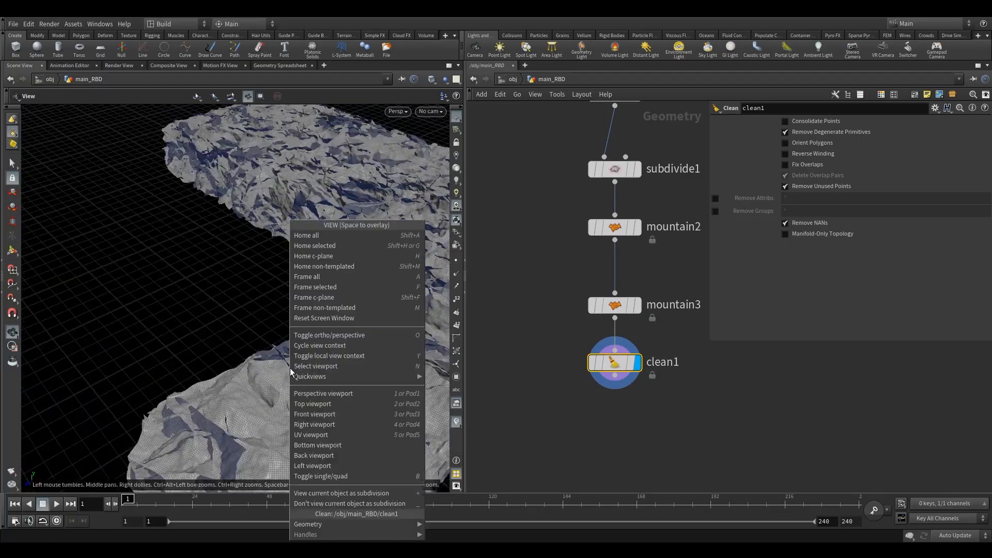
{"action": "left_click", "coordinate": [542, 384]}
{"action": "middle_click_drag", "start_coordinate": [535, 373], "coordinate": [711, 316]}
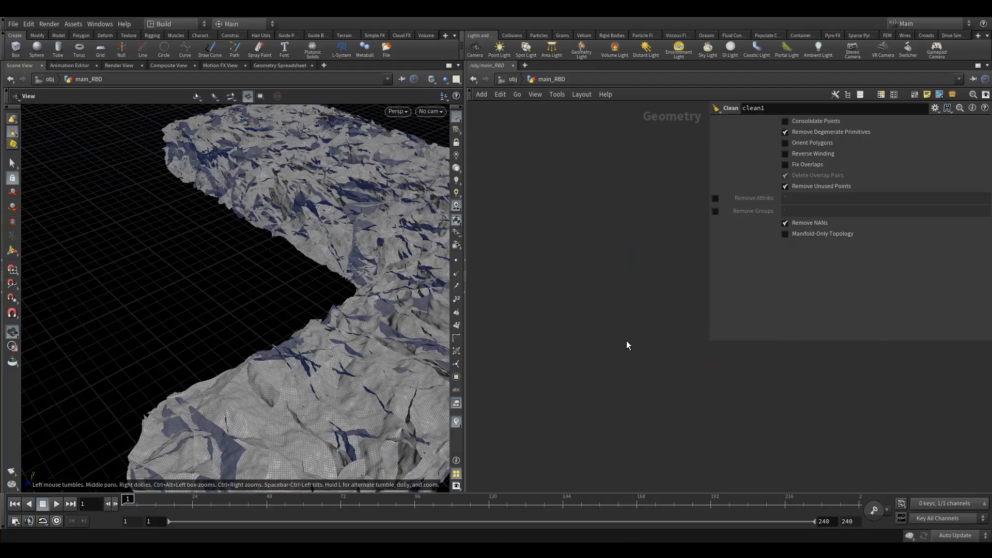
{"action": "scroll", "coordinate": [623, 343], "scroll_direction": "down", "scroll_amount": 8}
{"action": "middle_click_drag", "start_coordinate": [608, 352], "coordinate": [577, 358]}
{"action": "scroll", "coordinate": [569, 271], "scroll_direction": "up", "scroll_amount": 3}
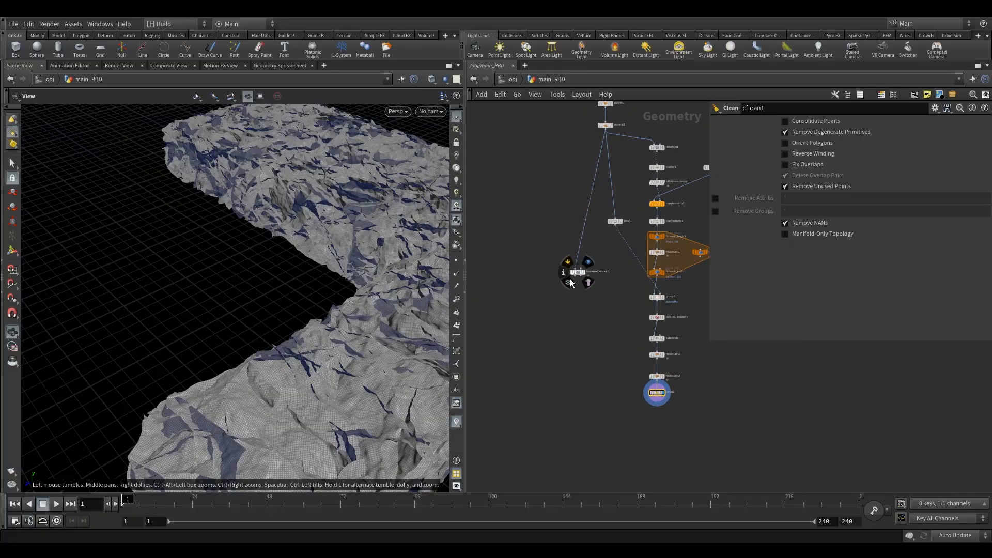
{"action": "left_click_drag", "start_coordinate": [578, 272], "coordinate": [549, 420]}
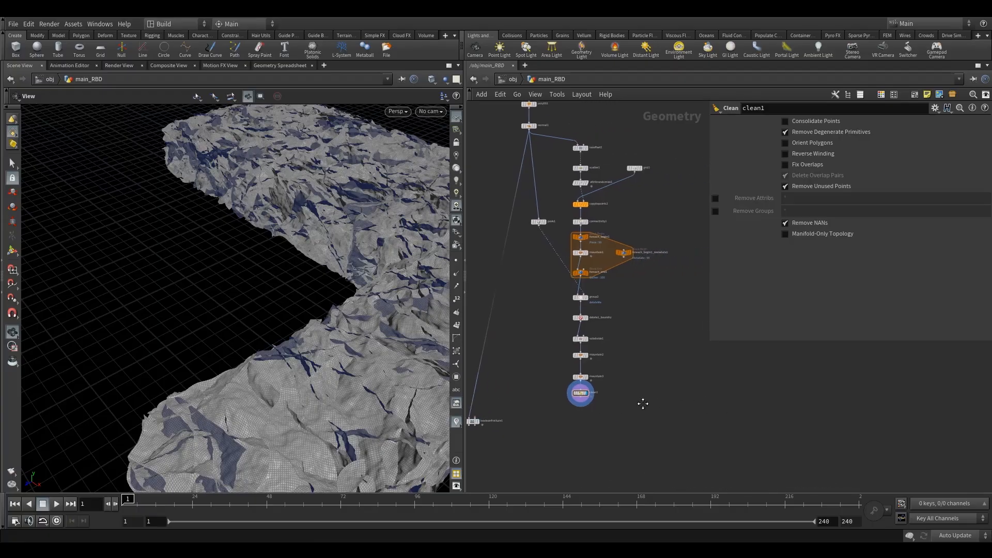
{"action": "left_click_drag", "start_coordinate": [648, 413], "coordinate": [503, 155]}
{"action": "left_click_drag", "start_coordinate": [553, 150], "coordinate": [635, 150]}
{"action": "left_click", "coordinate": [571, 329]}
{"action": "middle_click_drag", "start_coordinate": [571, 330], "coordinate": [608, 303]}
{"action": "left_click_drag", "start_coordinate": [485, 402], "coordinate": [541, 407]}
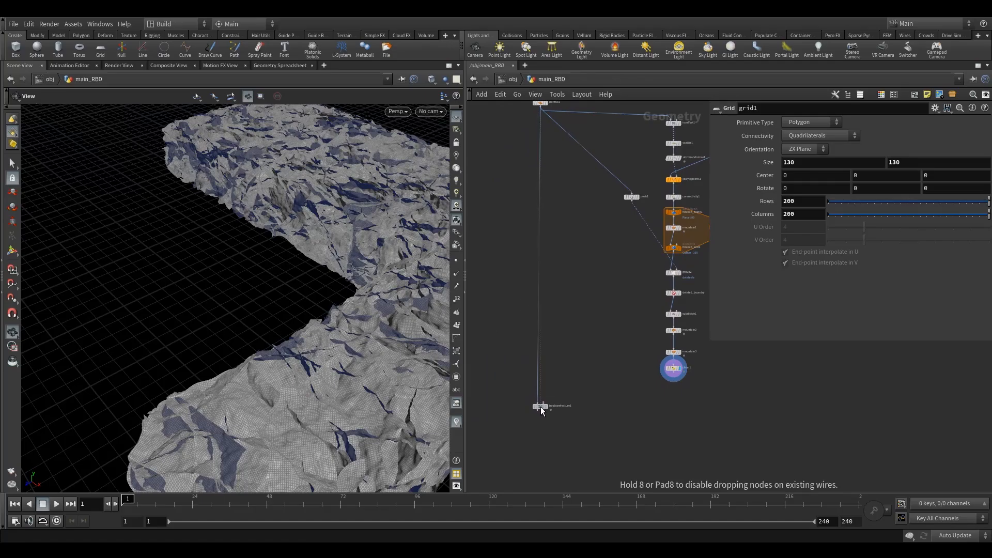
{"action": "scroll", "coordinate": [547, 394], "scroll_direction": "up", "scroll_amount": 4}
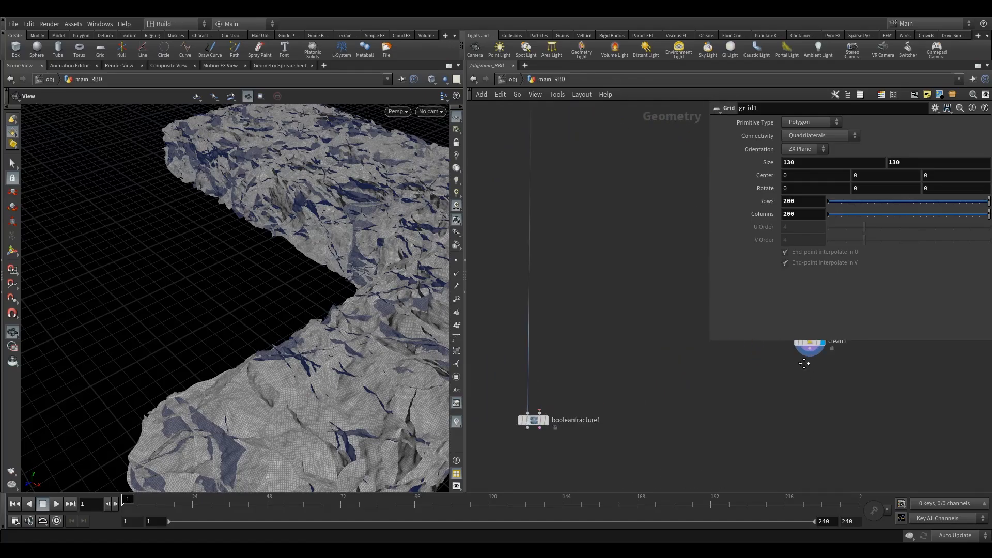
{"action": "middle_click_drag", "start_coordinate": [804, 363], "coordinate": [747, 380]}
{"action": "left_click_drag", "start_coordinate": [778, 400], "coordinate": [724, 352]}
{"action": "middle_click_drag", "start_coordinate": [614, 379], "coordinate": [619, 339]}
{"action": "scroll", "coordinate": [521, 369], "scroll_direction": "down", "scroll_amount": 2}
{"action": "middle_click_drag", "start_coordinate": [499, 380], "coordinate": [526, 370]}
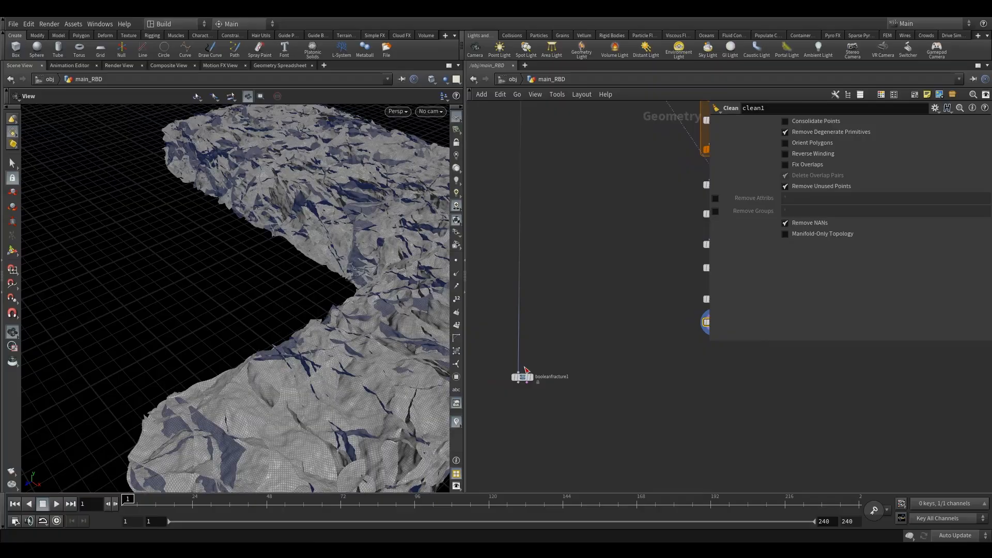
{"action": "left_click", "coordinate": [524, 375]}
Save the scene file
{"action": "left_click", "coordinate": [13, 24]}
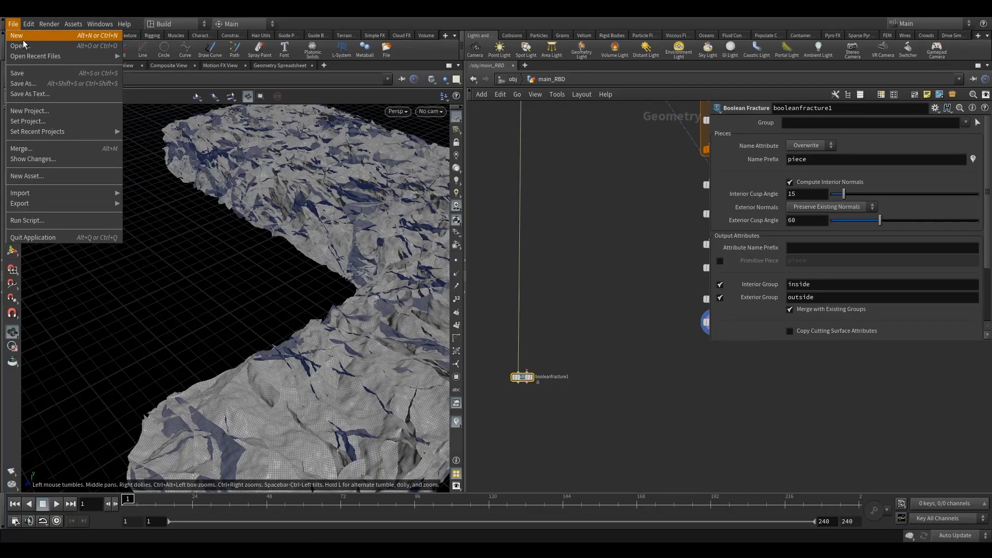
{"action": "left_click", "coordinate": [561, 229]}
{"action": "key", "text": "ctrl+s"}
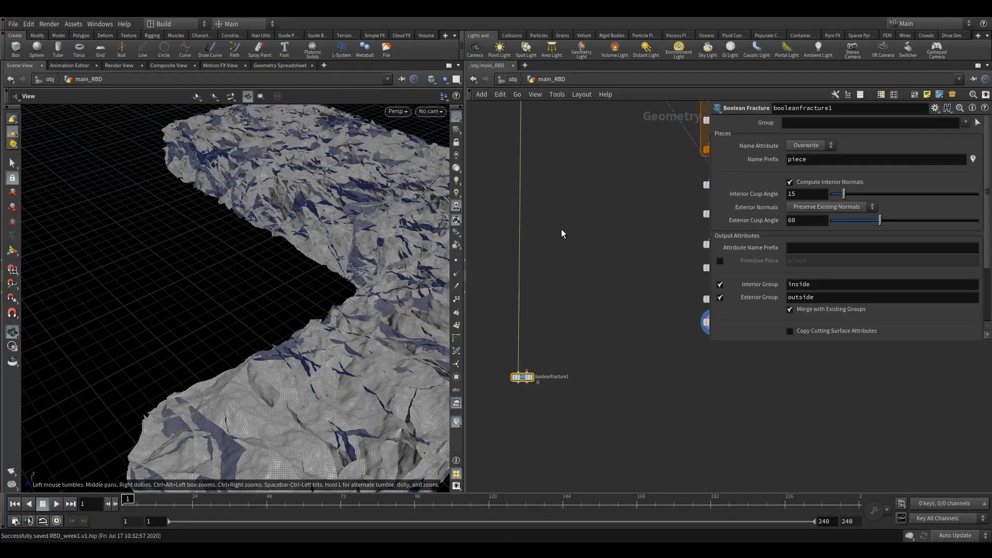
Wire clean1 into booleanfracture1's first input and make booleanfracture1 the display node
{"action": "left_click", "coordinate": [582, 283]}
{"action": "middle_click_drag", "start_coordinate": [573, 291], "coordinate": [563, 316]}
{"action": "scroll", "coordinate": [562, 326], "scroll_direction": "down", "scroll_amount": 2}
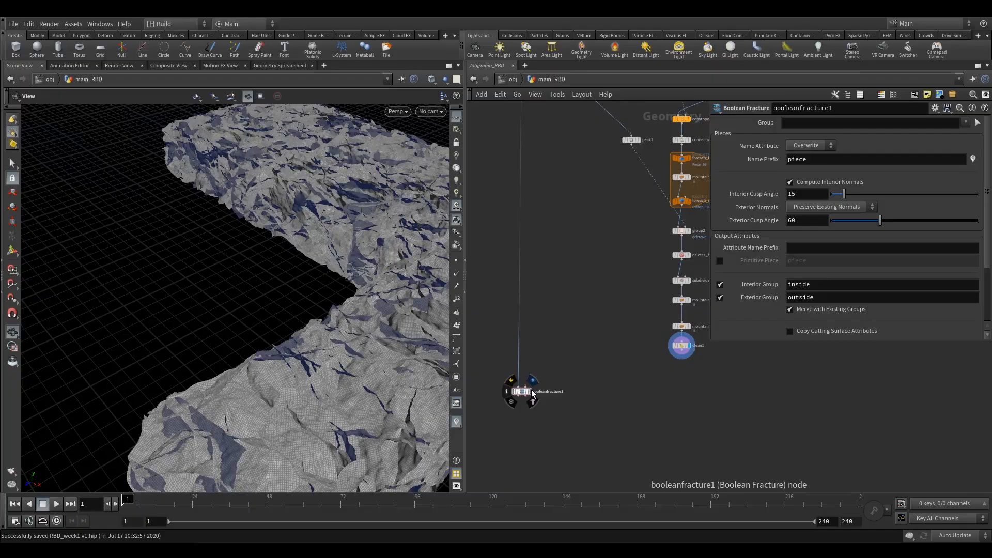
{"action": "left_click_drag", "start_coordinate": [496, 373], "coordinate": [571, 439]}
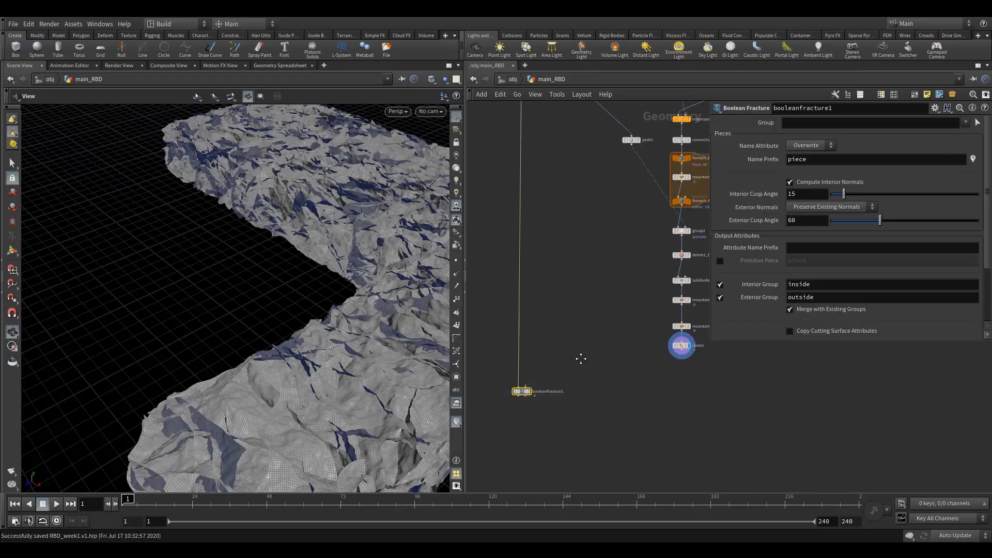
{"action": "middle_click_drag", "start_coordinate": [581, 360], "coordinate": [601, 373]}
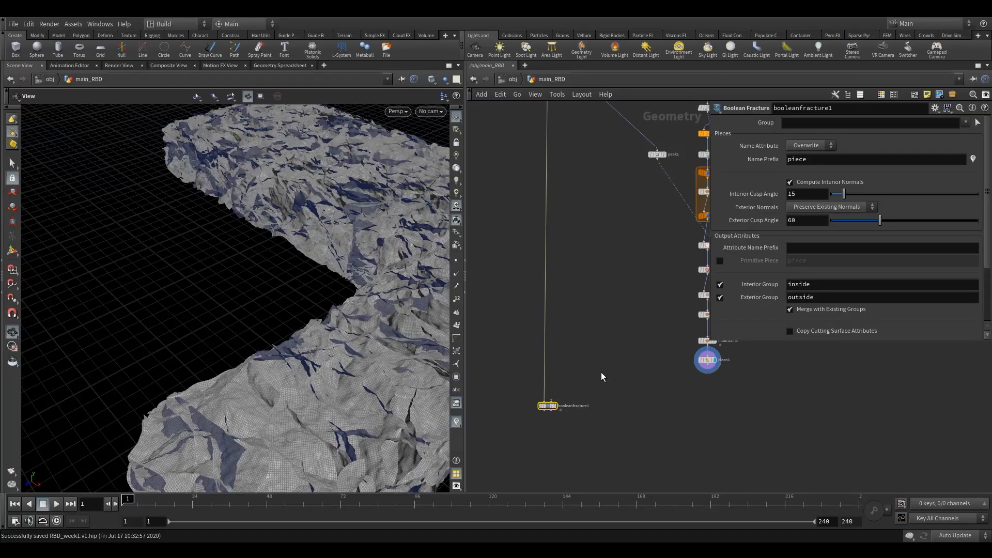
{"action": "scroll", "coordinate": [615, 375], "scroll_direction": "down", "scroll_amount": 2}
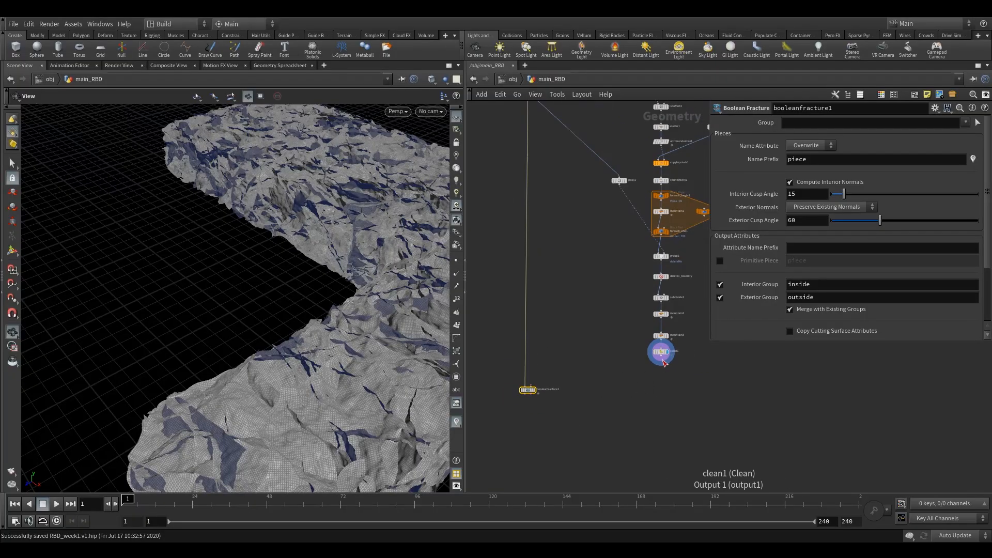
{"action": "left_click_drag", "start_coordinate": [662, 364], "coordinate": [627, 368]}
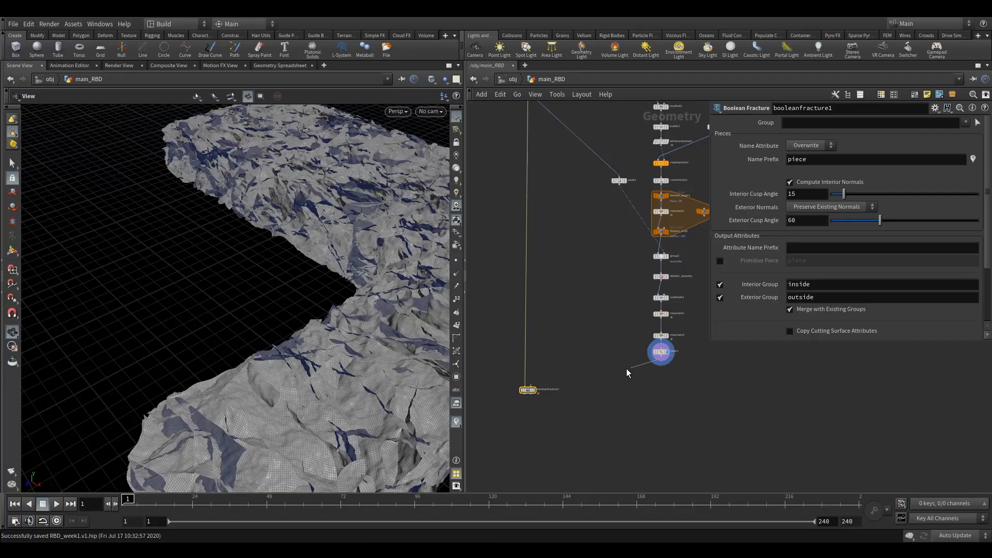
{"action": "left_click", "coordinate": [530, 387]}
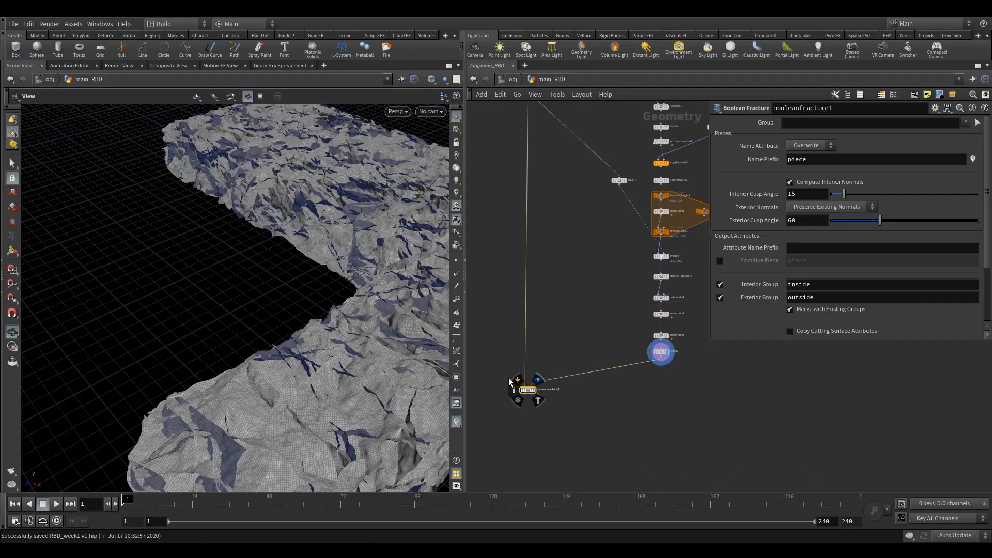
{"action": "left_click", "coordinate": [538, 380]}
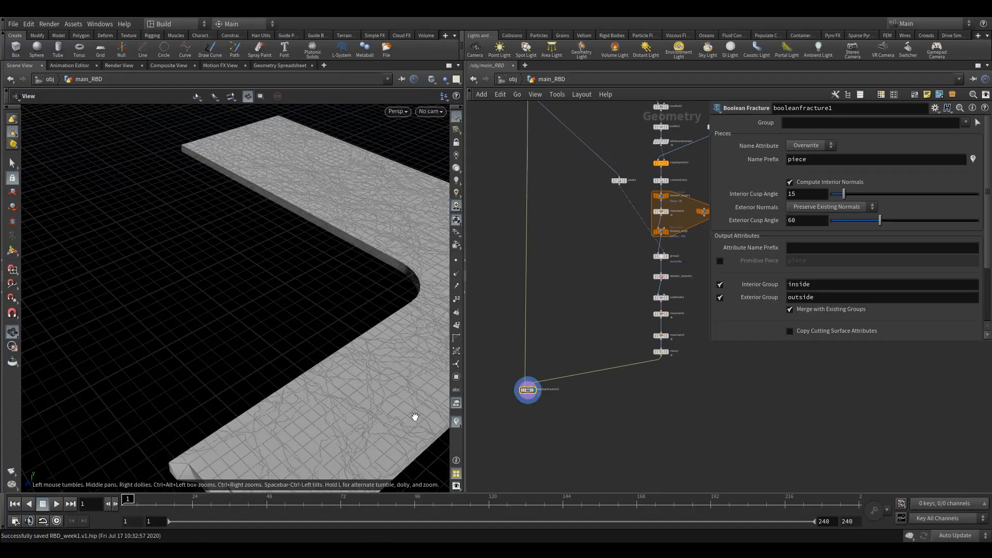
Examine the fractured road in the viewport and the node chain in the network
{"action": "middle_click_drag", "start_coordinate": [366, 369], "coordinate": [286, 331]}
{"action": "scroll", "coordinate": [286, 332], "scroll_direction": "down", "scroll_amount": 3}
{"action": "scroll", "coordinate": [286, 331], "scroll_direction": "down", "scroll_amount": 3}
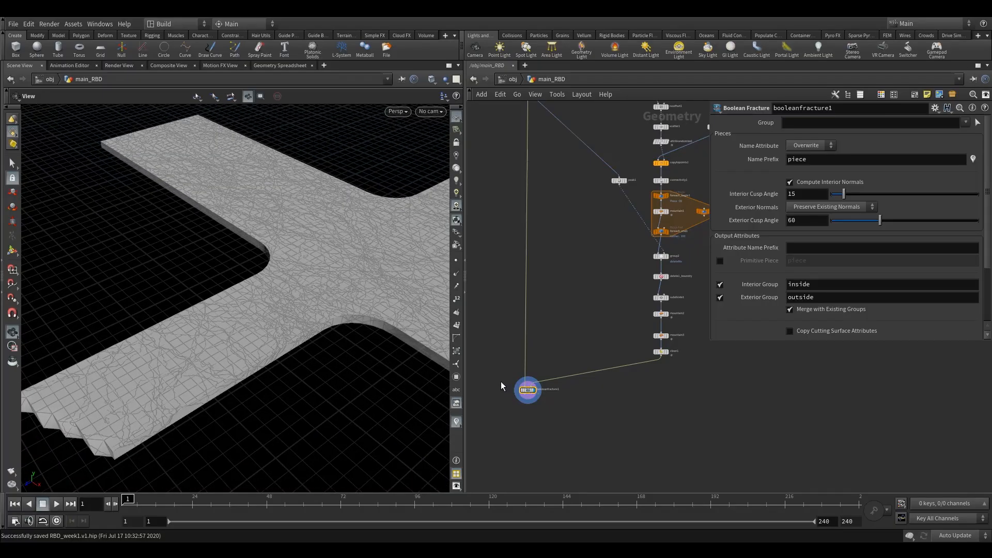
{"action": "left_click_drag", "start_coordinate": [365, 339], "coordinate": [361, 330]}
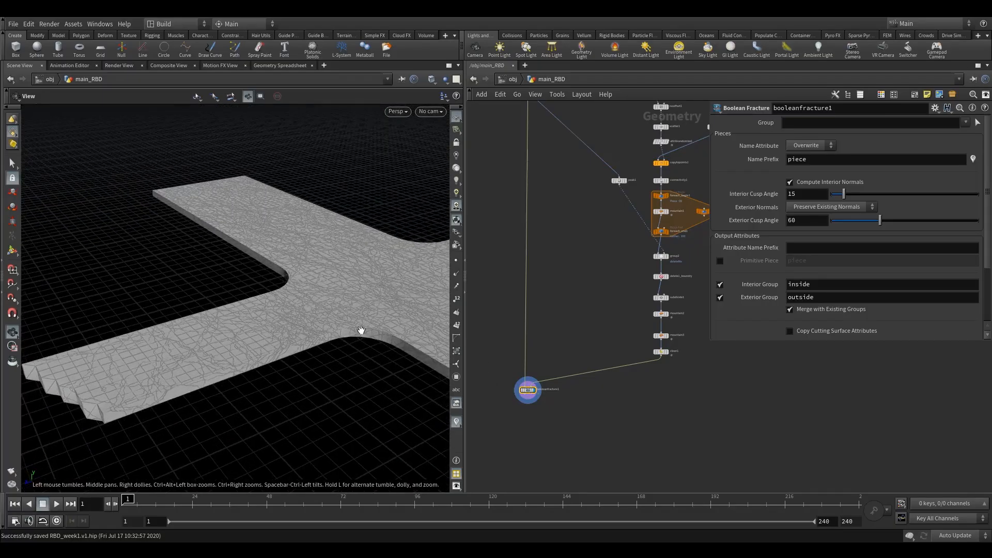
{"action": "middle_click_drag", "start_coordinate": [281, 351], "coordinate": [287, 359]}
{"action": "scroll", "coordinate": [405, 327], "scroll_direction": "down", "scroll_amount": 1}
{"action": "middle_click_drag", "start_coordinate": [597, 279], "coordinate": [583, 362]}
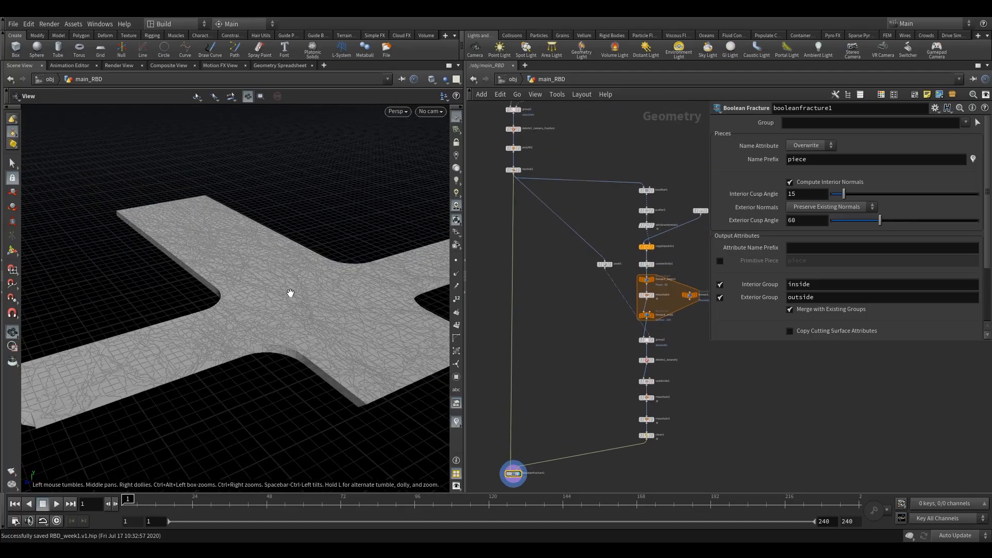
{"action": "scroll", "coordinate": [610, 408], "scroll_direction": "up", "scroll_amount": 3}
{"action": "middle_click_drag", "start_coordinate": [610, 406], "coordinate": [574, 360]}
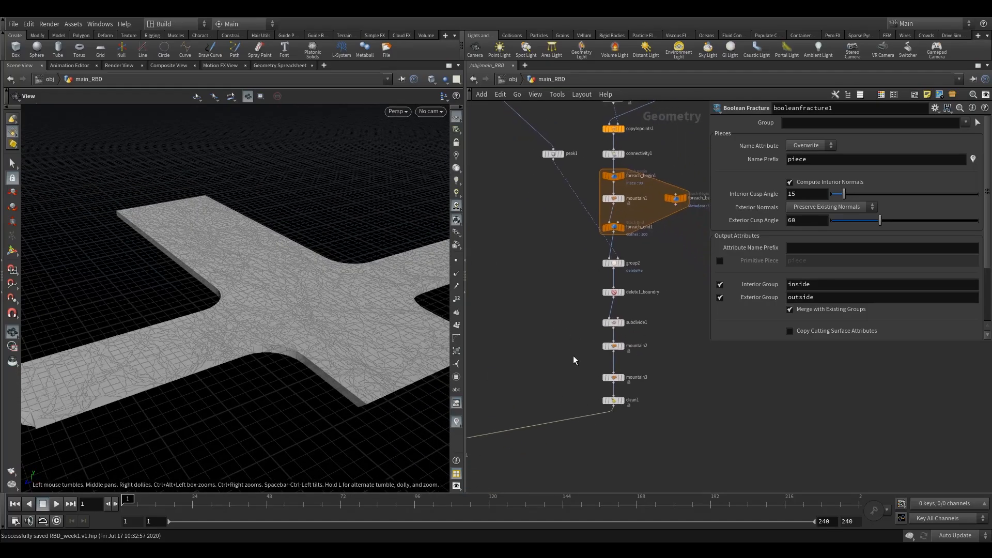
Inspect the fractured road surface close up in the viewport
{"action": "left_click_drag", "start_coordinate": [392, 308], "coordinate": [318, 324]}
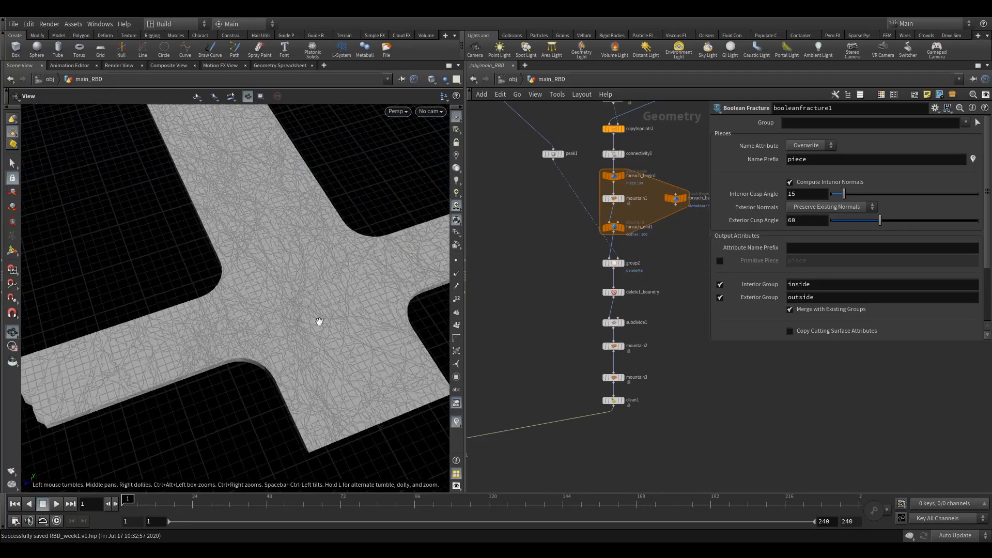
{"action": "right_click_drag", "start_coordinate": [241, 297], "coordinate": [315, 298]}
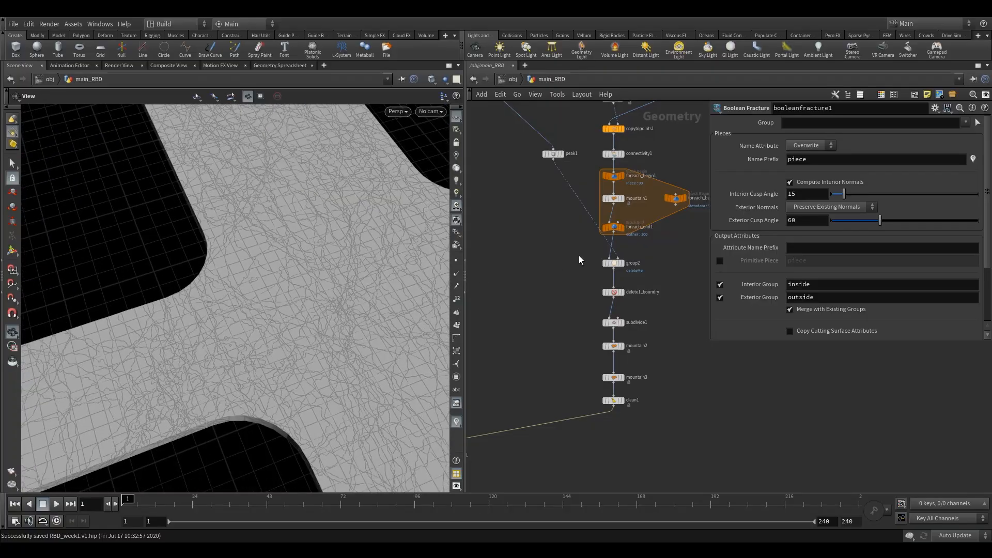
{"action": "middle_click_drag", "start_coordinate": [579, 259], "coordinate": [572, 382]}
{"action": "left_click", "coordinate": [600, 201]}
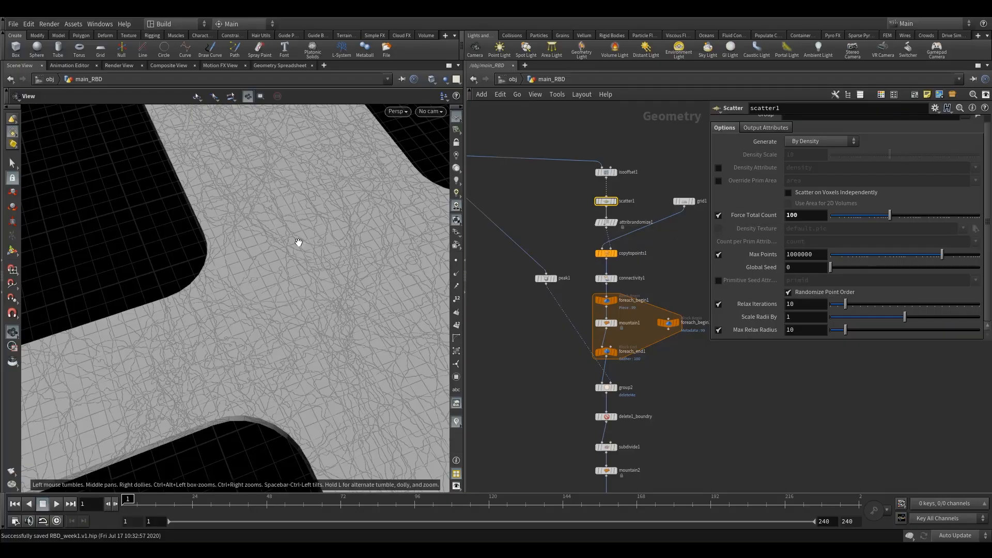
{"action": "middle_click_drag", "start_coordinate": [543, 407], "coordinate": [540, 302]}
{"action": "scroll", "coordinate": [575, 334], "scroll_direction": "up", "scroll_amount": 2}
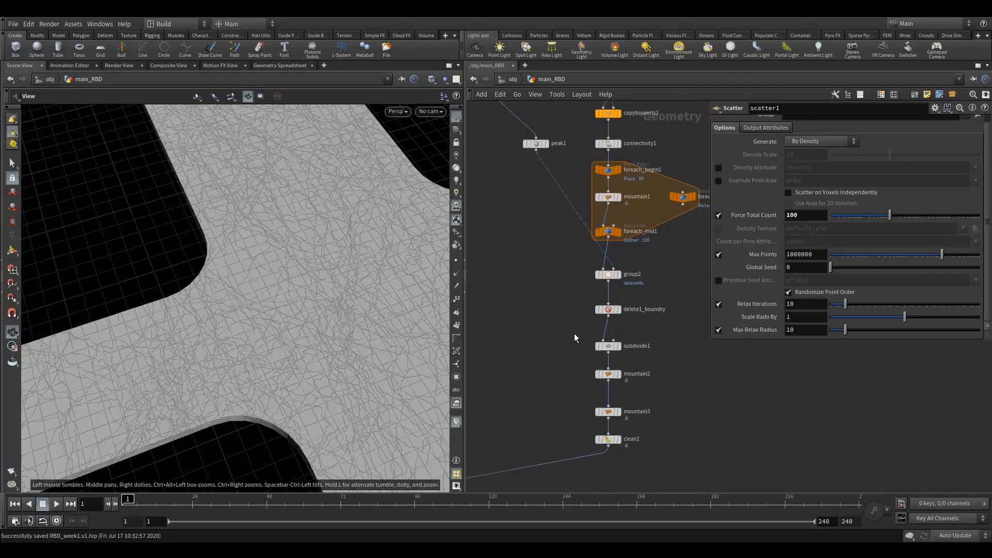
{"action": "mouse_move", "coordinate": [609, 351]}
{"action": "left_click_drag", "start_coordinate": [290, 383], "coordinate": [195, 405]}
Append an Exploded View node below booleanfracture1 and make it the display node
{"action": "middle_click_drag", "start_coordinate": [511, 407], "coordinate": [616, 334]}
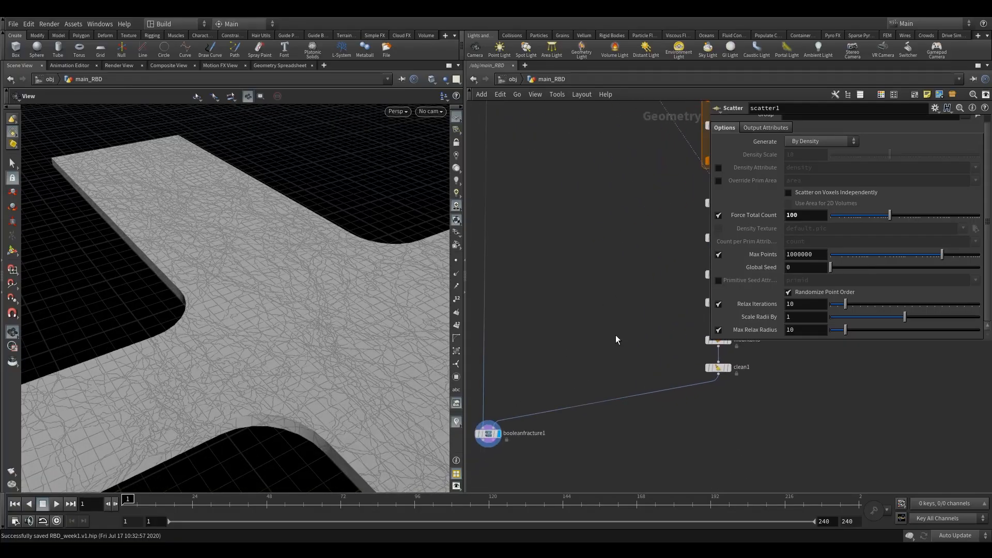
{"action": "scroll", "coordinate": [586, 346], "scroll_direction": "down", "scroll_amount": 3}
{"action": "left_click_drag", "start_coordinate": [489, 392], "coordinate": [540, 429]}
{"action": "middle_click_drag", "start_coordinate": [527, 432], "coordinate": [564, 411]}
{"action": "left_click", "coordinate": [548, 425]}
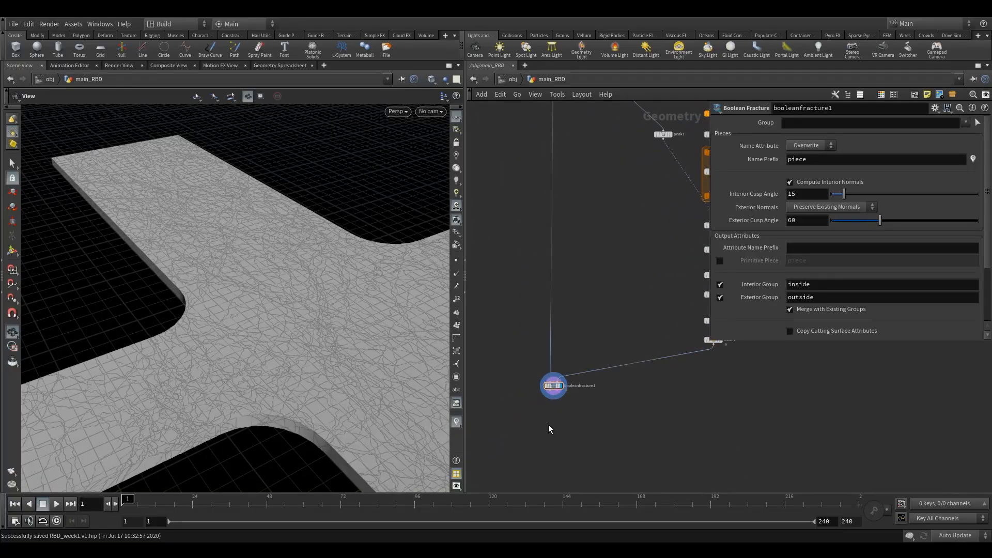
{"action": "key", "text": "Tab"}
{"action": "type", "text": "ex"}
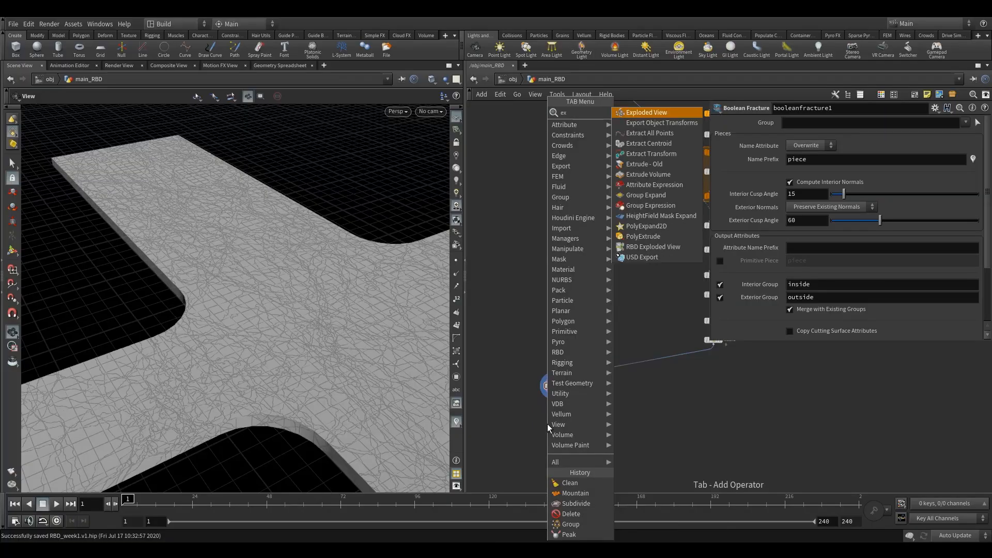
{"action": "left_click", "coordinate": [646, 113]}
{"action": "left_click", "coordinate": [530, 419]}
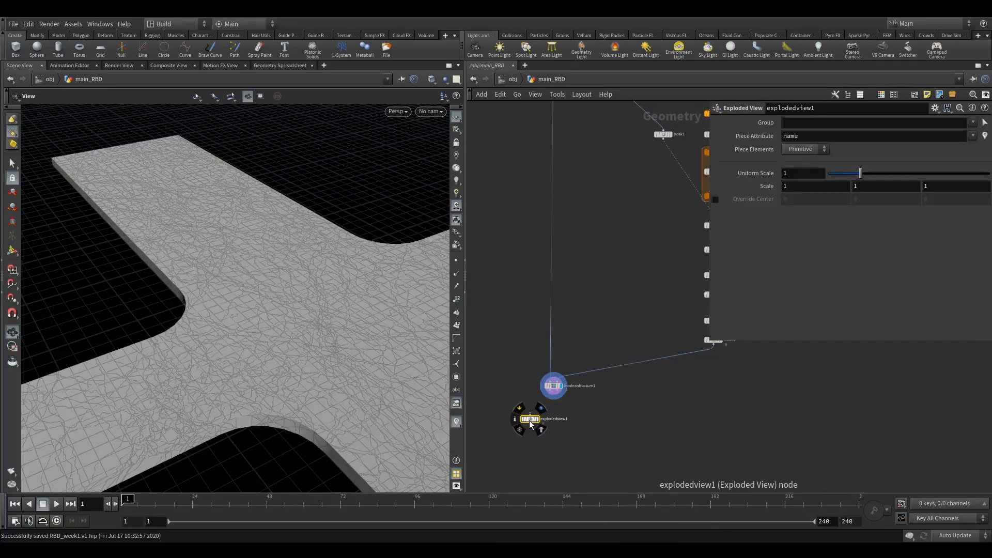
{"action": "left_click", "coordinate": [514, 409]}
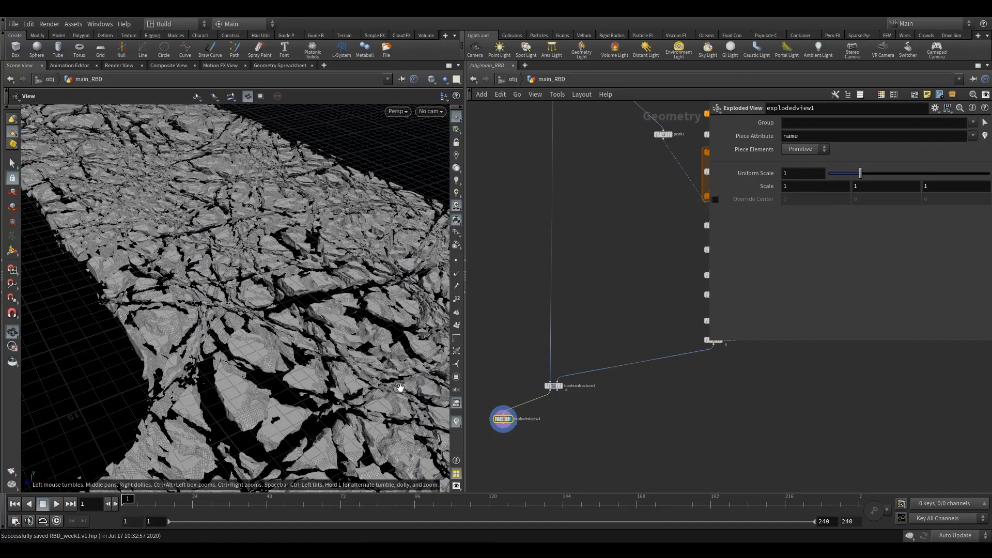
Examine the separated fracture pieces across the road from several angles in the viewport
{"action": "left_click_drag", "start_coordinate": [132, 415], "coordinate": [300, 350]}
{"action": "scroll", "coordinate": [323, 367], "scroll_direction": "up", "scroll_amount": 5}
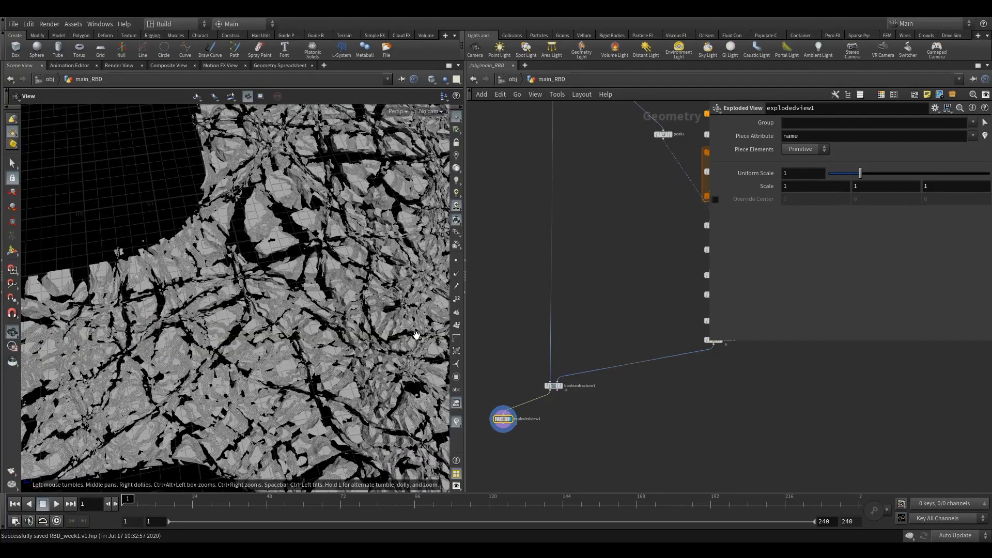
{"action": "scroll", "coordinate": [323, 367], "scroll_direction": "up", "scroll_amount": 5}
{"action": "left_click_drag", "start_coordinate": [387, 365], "coordinate": [246, 364]}
{"action": "scroll", "coordinate": [328, 388], "scroll_direction": "down", "scroll_amount": 5}
{"action": "right_click_drag", "start_coordinate": [246, 365], "coordinate": [230, 404]}
{"action": "left_click_drag", "start_coordinate": [231, 404], "coordinate": [225, 317]}
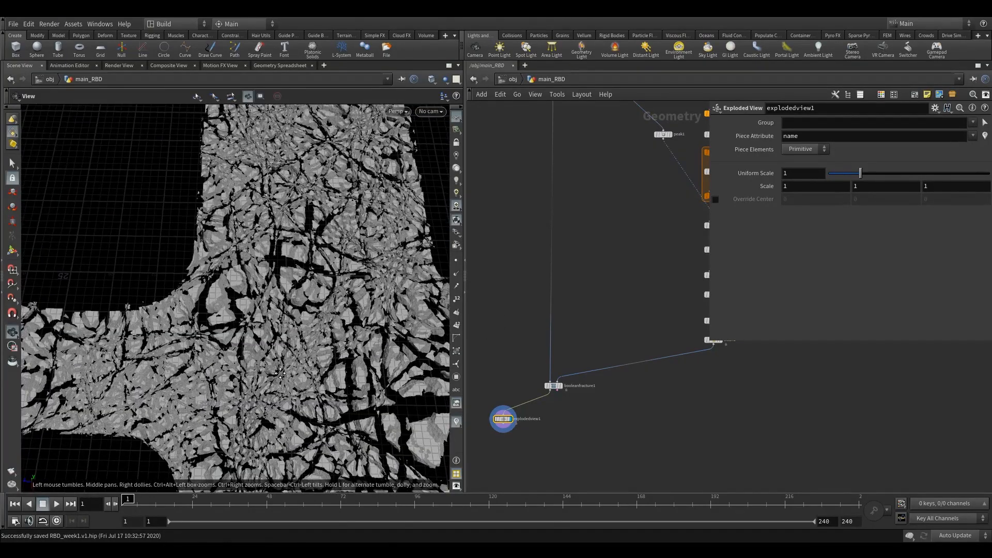
{"action": "left_click_drag", "start_coordinate": [357, 362], "coordinate": [378, 390]}
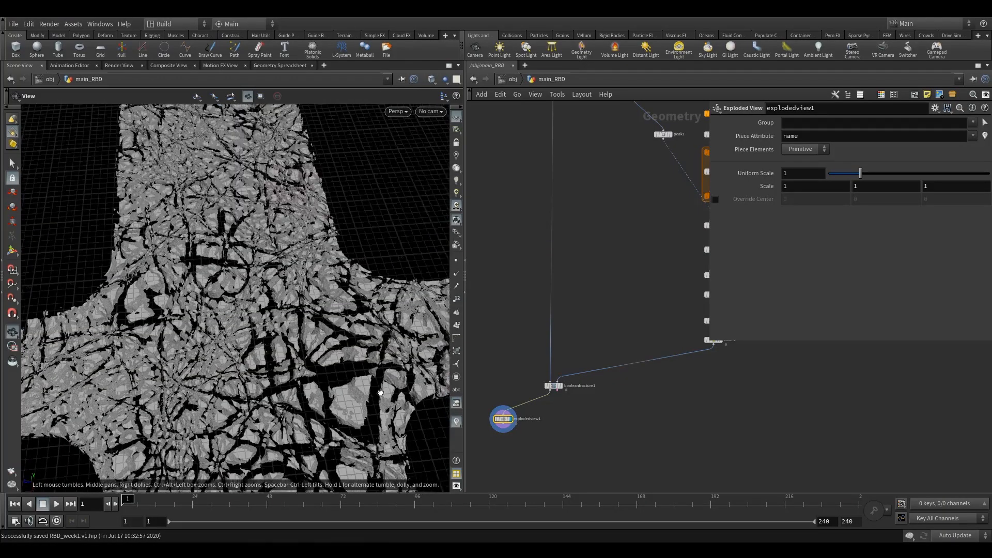
{"action": "left_click_drag", "start_coordinate": [368, 425], "coordinate": [313, 429]}
{"action": "right_click_drag", "start_coordinate": [318, 418], "coordinate": [199, 436]}
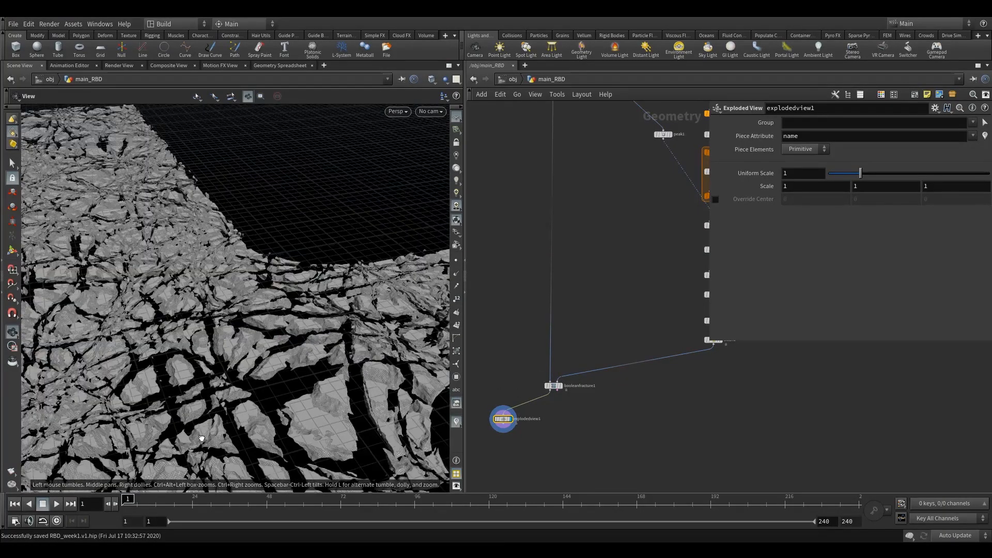
{"action": "left_click_drag", "start_coordinate": [199, 436], "coordinate": [188, 376]}
{"action": "right_click_drag", "start_coordinate": [188, 377], "coordinate": [192, 399]}
{"action": "left_click_drag", "start_coordinate": [193, 398], "coordinate": [323, 366]}
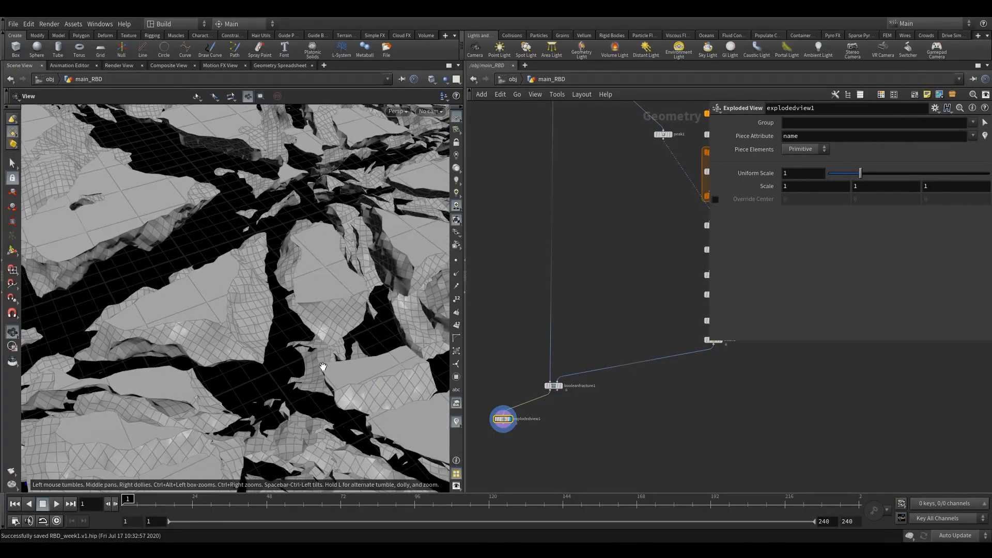
{"action": "right_click_drag", "start_coordinate": [322, 367], "coordinate": [208, 410]}
{"action": "right_click_drag", "start_coordinate": [279, 384], "coordinate": [206, 409]}
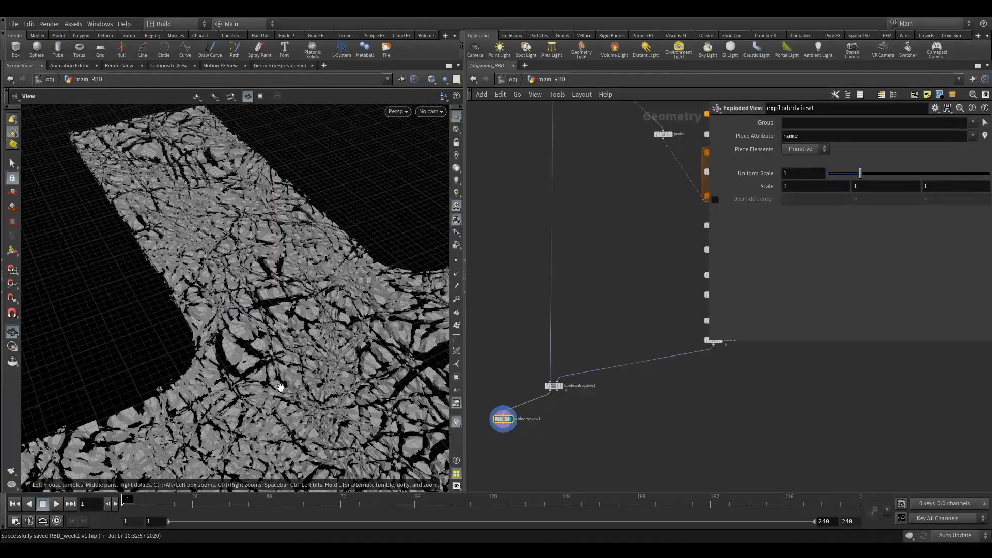
{"action": "mouse_move", "coordinate": [299, 386]}
{"action": "left_mouse_down"}
{"action": "mouse_move", "coordinate": [310, 395]}
{"action": "mouse_move", "coordinate": [292, 401]}
{"action": "left_mouse_up"}
{"action": "right_click_drag", "start_coordinate": [271, 310], "coordinate": [210, 372]}
{"action": "left_click_drag", "start_coordinate": [210, 373], "coordinate": [239, 378]}
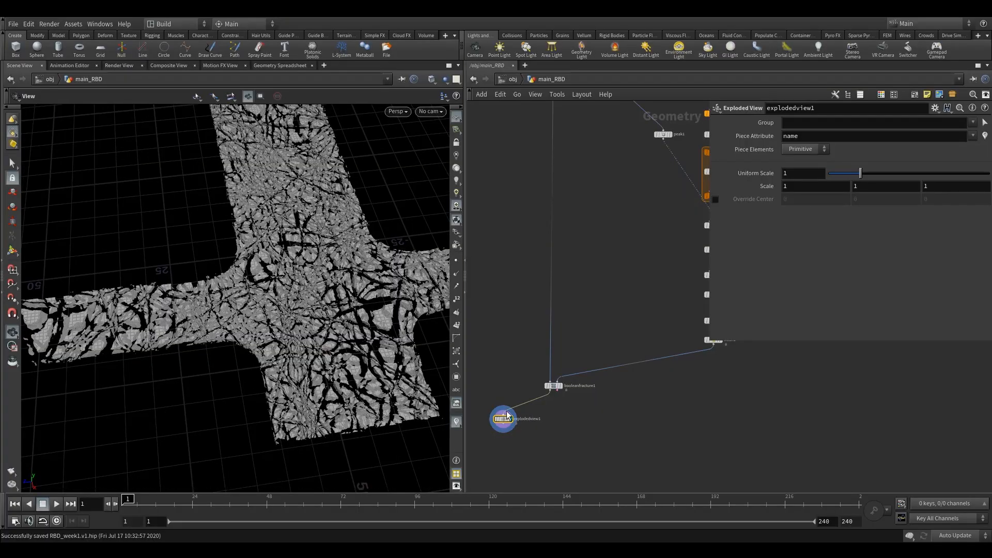
{"action": "left_click_drag", "start_coordinate": [572, 427], "coordinate": [572, 428]}
{"action": "middle_click_drag", "start_coordinate": [560, 409], "coordinate": [560, 423]}
{"action": "scroll", "coordinate": [557, 422], "scroll_direction": "up", "scroll_amount": 4}
{"action": "left_click", "coordinate": [551, 376]}
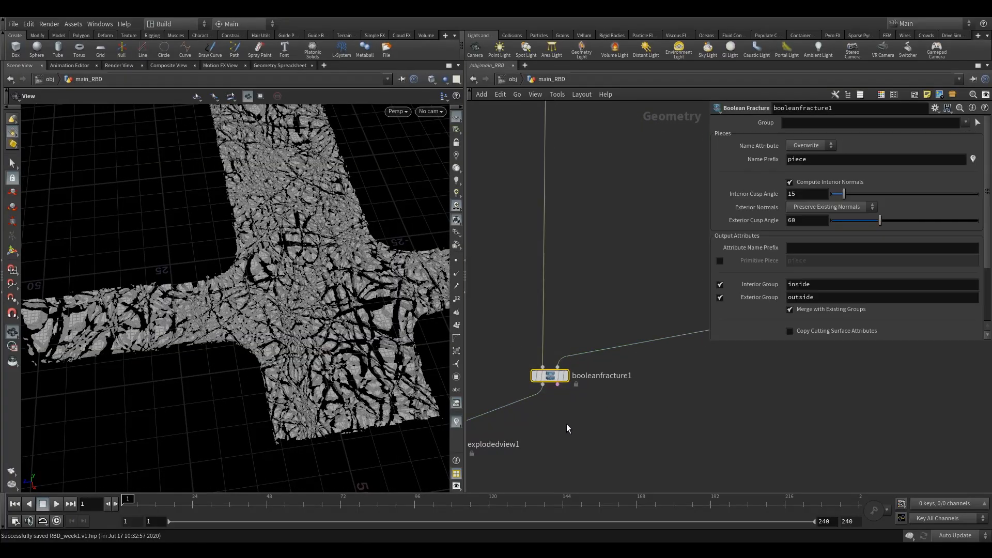
{"action": "left_click", "coordinate": [537, 426]}
{"action": "key", "text": "Tab"}
{"action": "type", "text": "fi"}
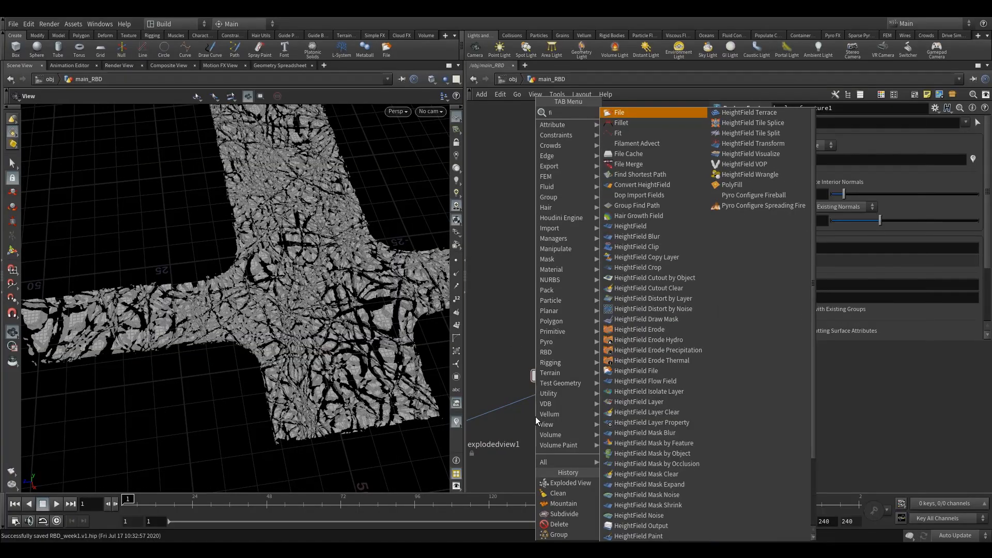
{"action": "left_click", "coordinate": [631, 112]}
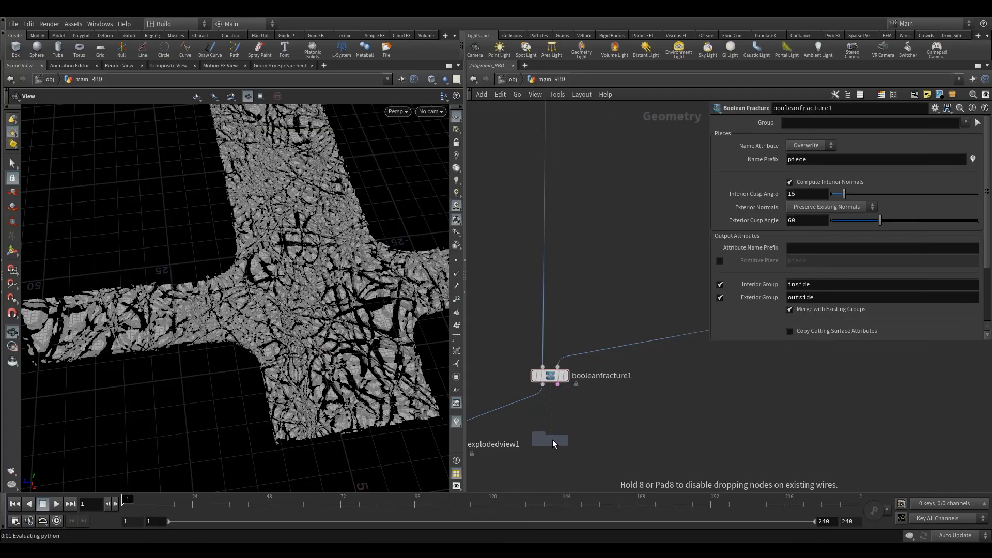
{"action": "left_click", "coordinate": [550, 444]}
{"action": "left_click_drag", "start_coordinate": [543, 385], "coordinate": [550, 447]}
{"action": "left_click", "coordinate": [565, 449]}
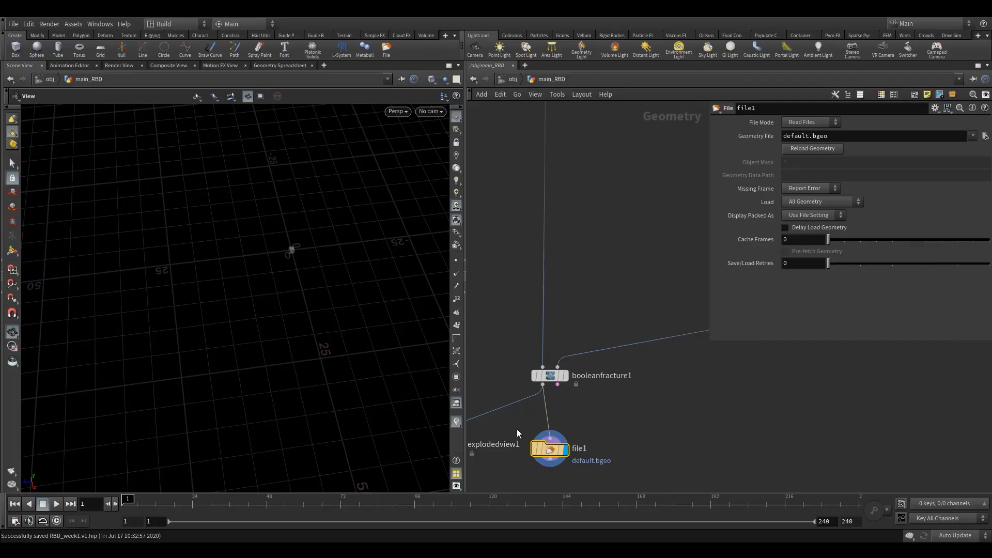
{"action": "key", "text": "Delete"}
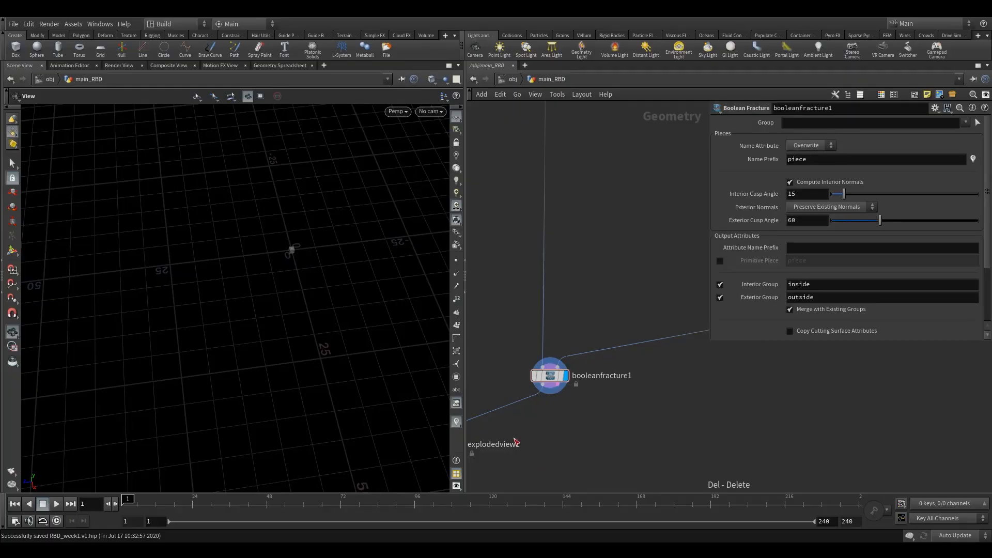
Add a File Cache node wired from booleanfracture1's output and make it the display node
{"action": "key", "text": "h"}
{"action": "key", "text": "Tab"}
{"action": "left_click", "coordinate": [616, 400]}
{"action": "middle_click_drag", "start_coordinate": [658, 443], "coordinate": [573, 357]}
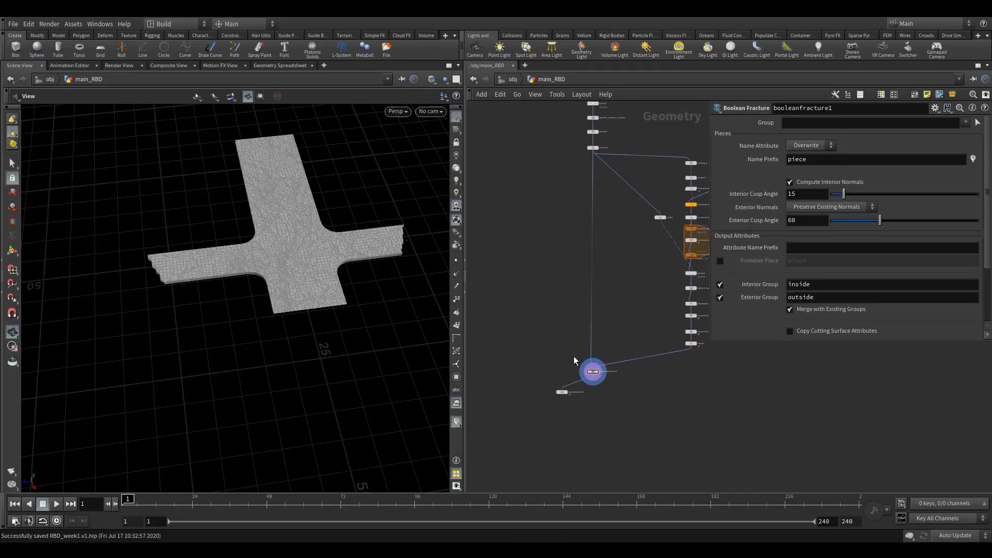
{"action": "scroll", "coordinate": [584, 369], "scroll_direction": "up", "scroll_amount": 3}
{"action": "key", "text": "Tab"}
{"action": "type", "text": "filec"}
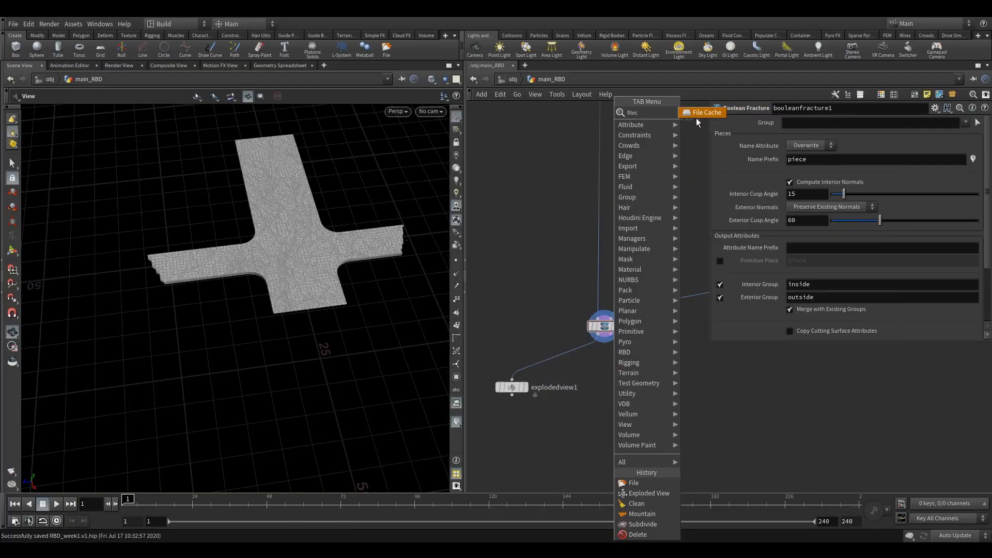
{"action": "key", "text": "Return"}
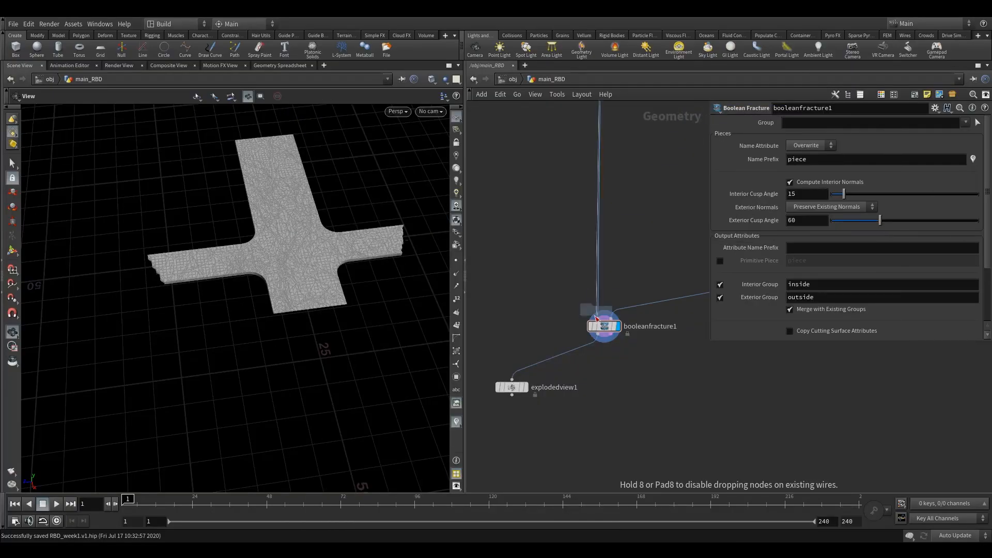
{"action": "left_click", "coordinate": [606, 386]}
{"action": "scroll", "coordinate": [604, 372], "scroll_direction": "up", "scroll_amount": 3}
{"action": "left_click_drag", "start_coordinate": [593, 308], "coordinate": [605, 381]}
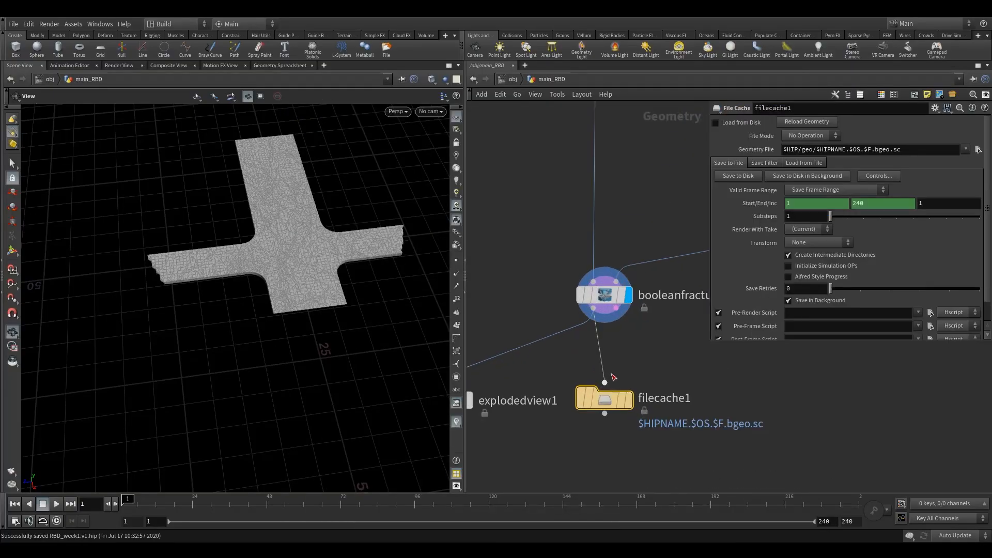
{"action": "left_click", "coordinate": [635, 367]}
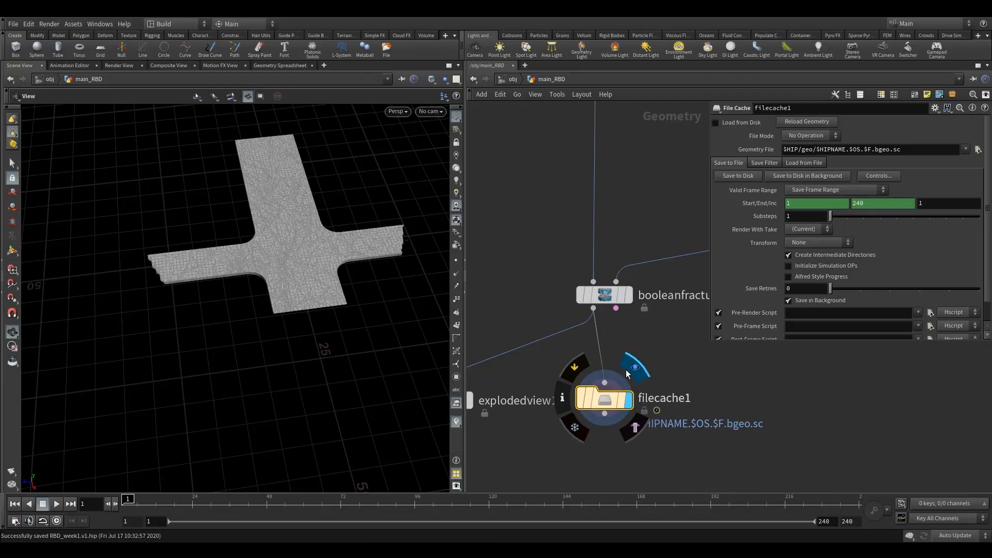
Configure filecache1 to save the current frame to $HIP/geo/fracture.v1.bgeo and enable Load from Disk
{"action": "left_click", "coordinate": [824, 190]}
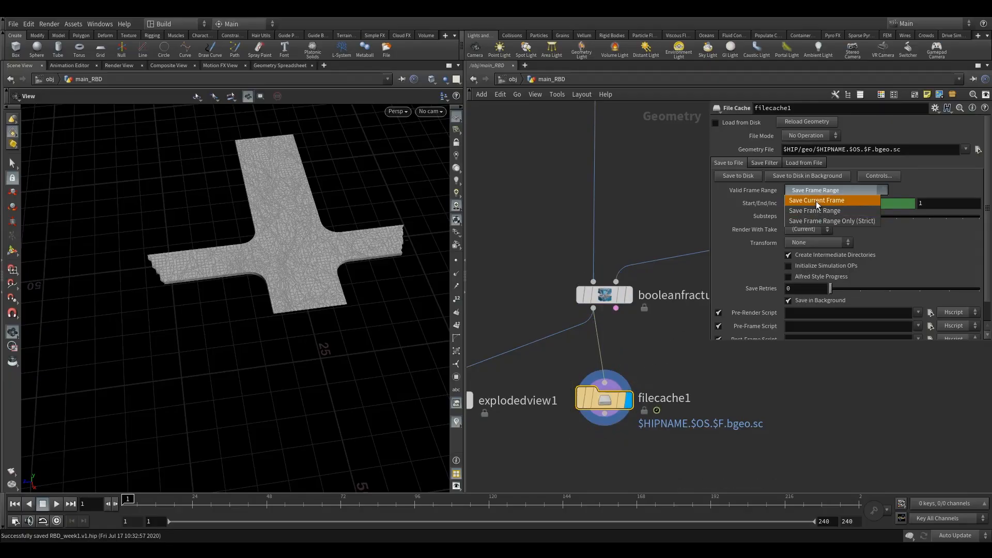
{"action": "left_click", "coordinate": [817, 201]}
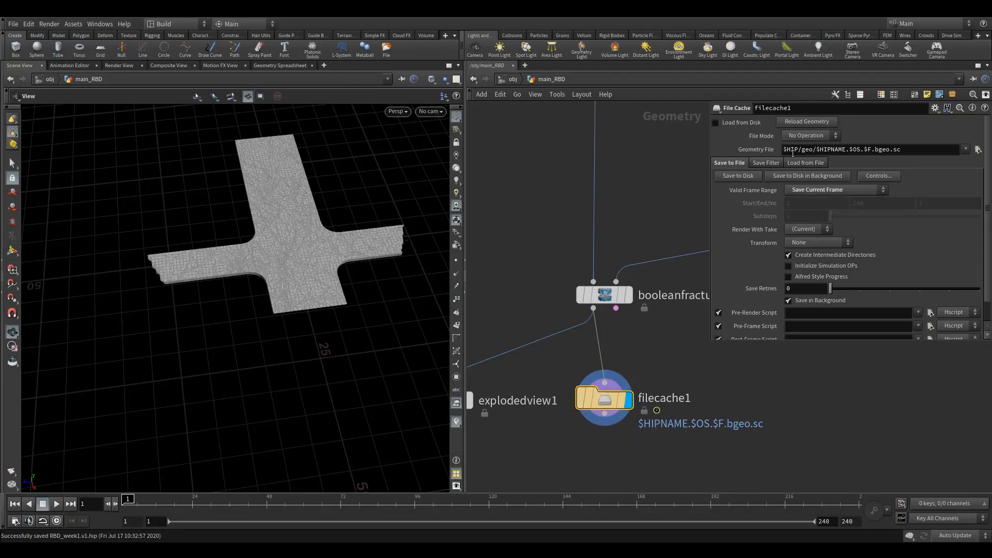
{"action": "left_click", "coordinate": [802, 150]}
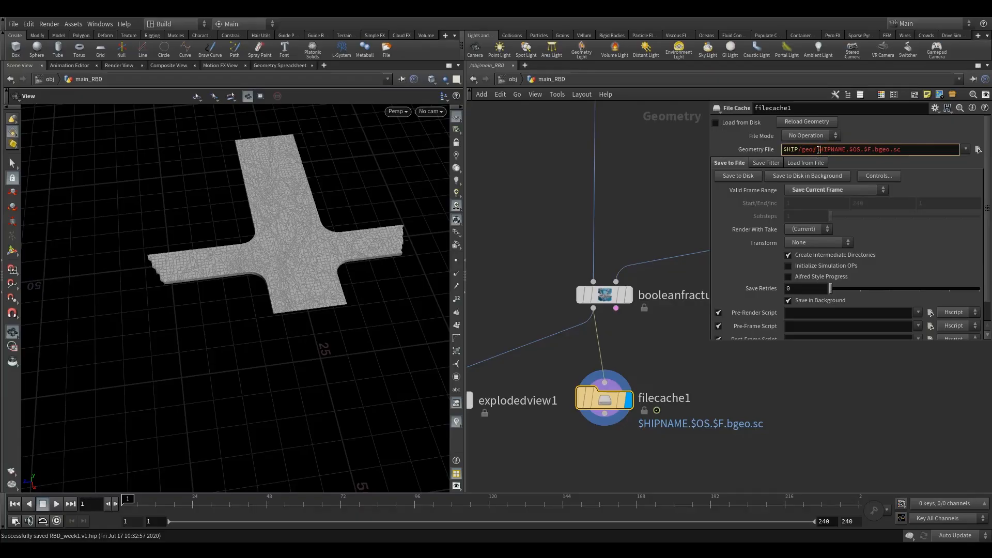
{"action": "left_click_drag", "start_coordinate": [900, 149], "coordinate": [816, 161]}
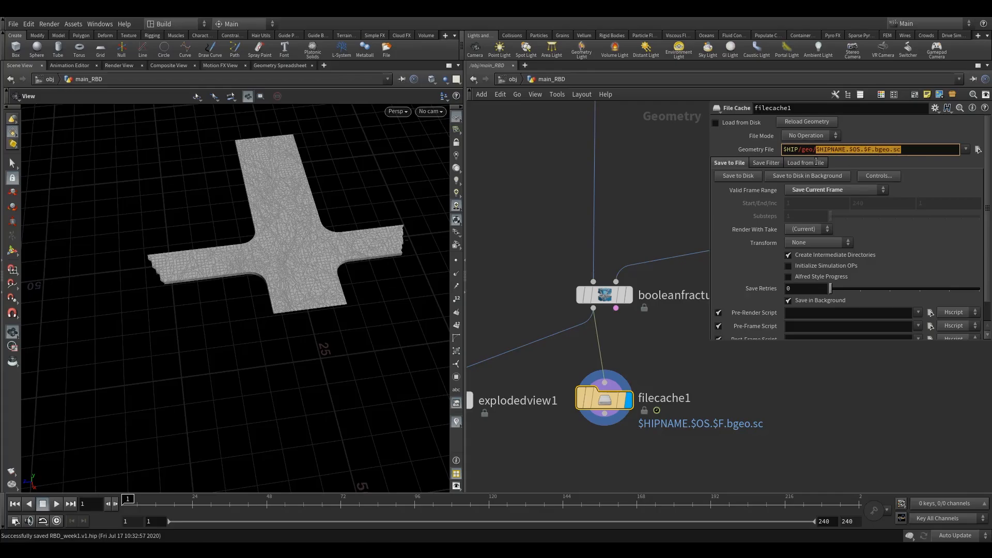
{"action": "type", "text": "fract"}
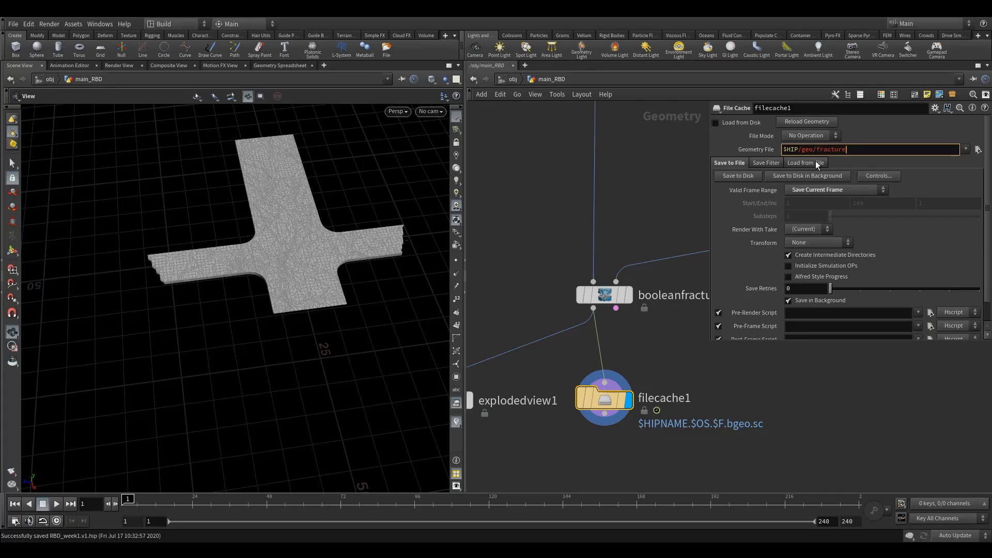
{"action": "type", "text": "ure.v1.bgeo"}
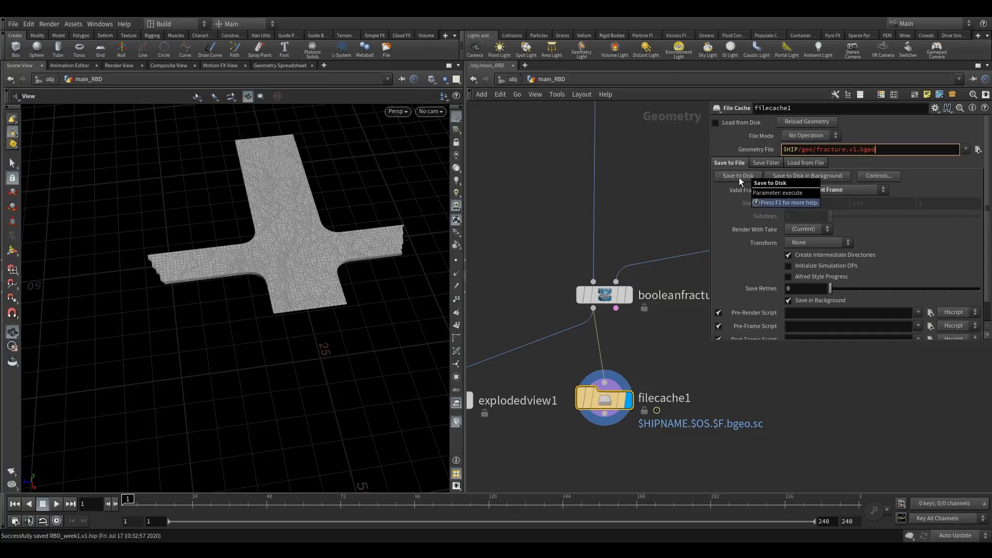
{"action": "left_click", "coordinate": [715, 122]}
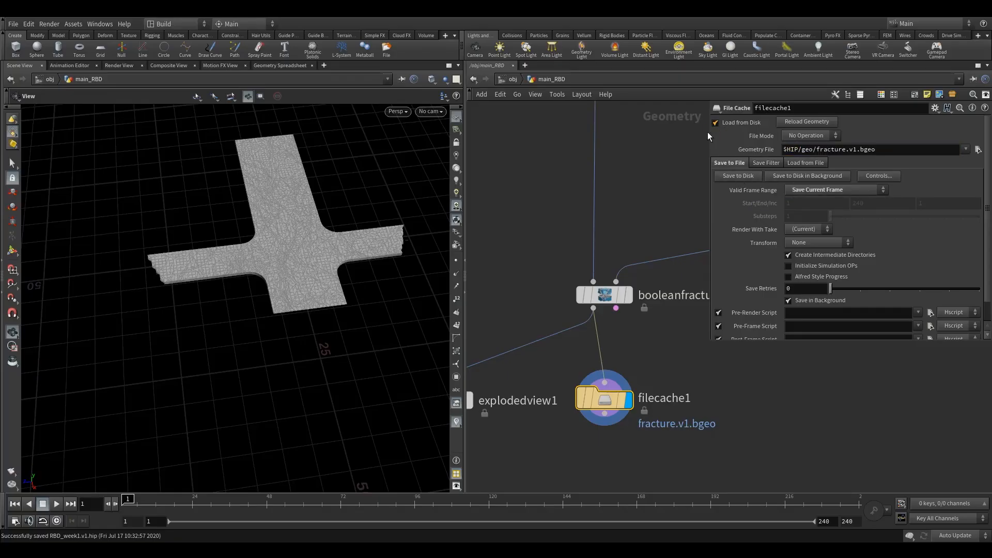